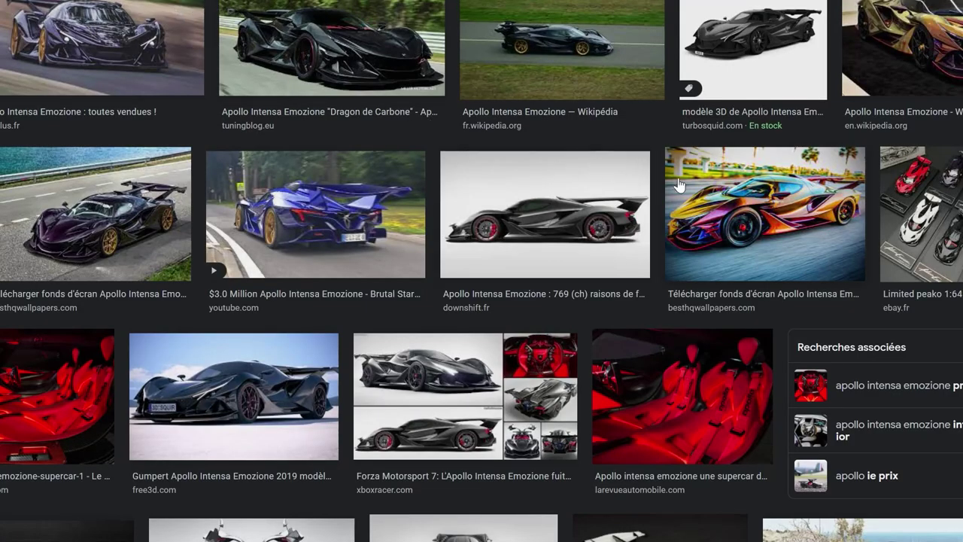
# Step: Browse the Apollo Intensa Emozione image results and preview the Cults 3D and 3Dfree.top pictures
pyautogui.scroll(-1, 741, 261)
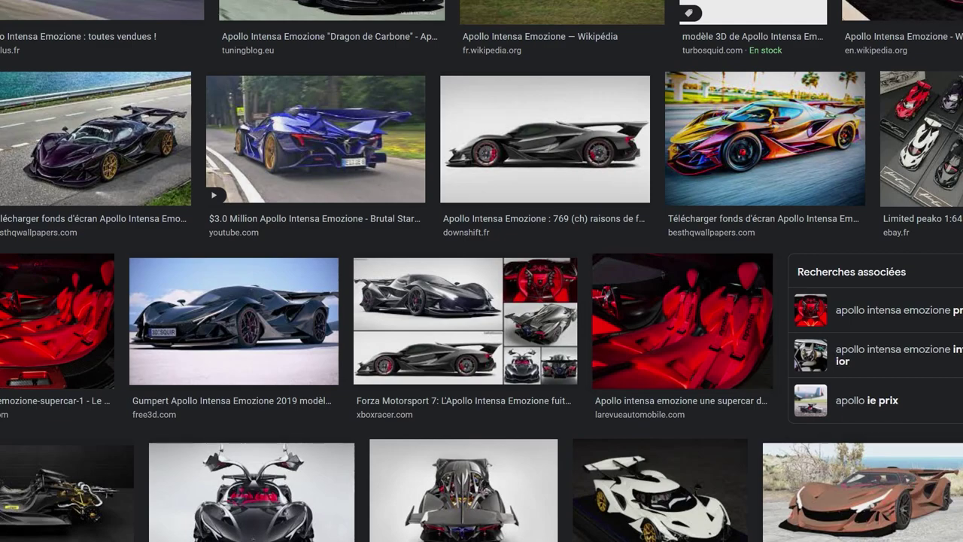
pyautogui.scroll(-2, 570, 395)
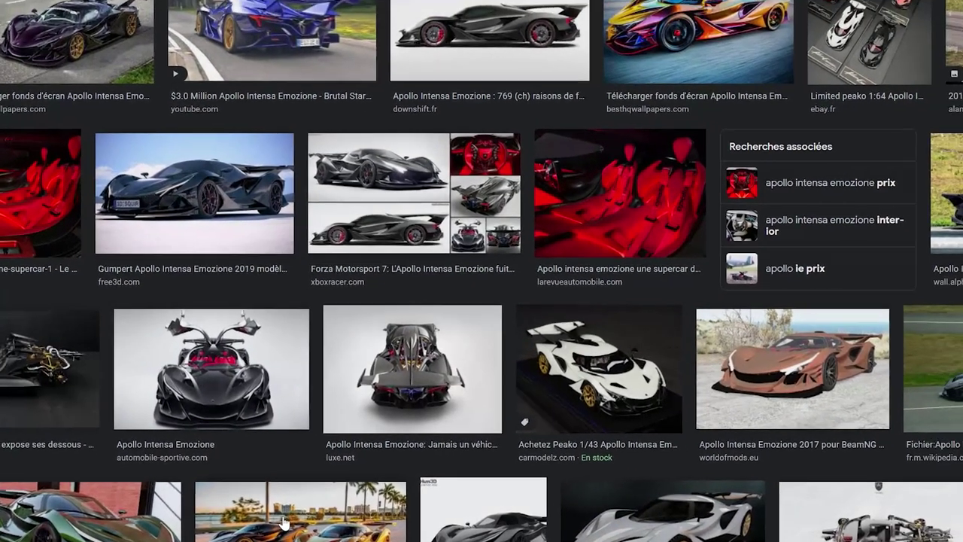
pyautogui.click(284, 523)
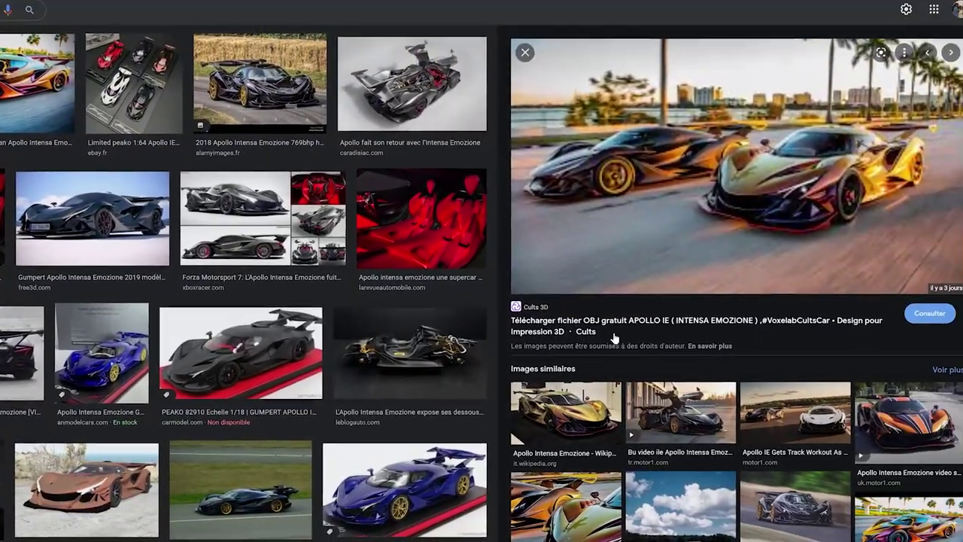
pyautogui.scroll(-3, 634, 273)
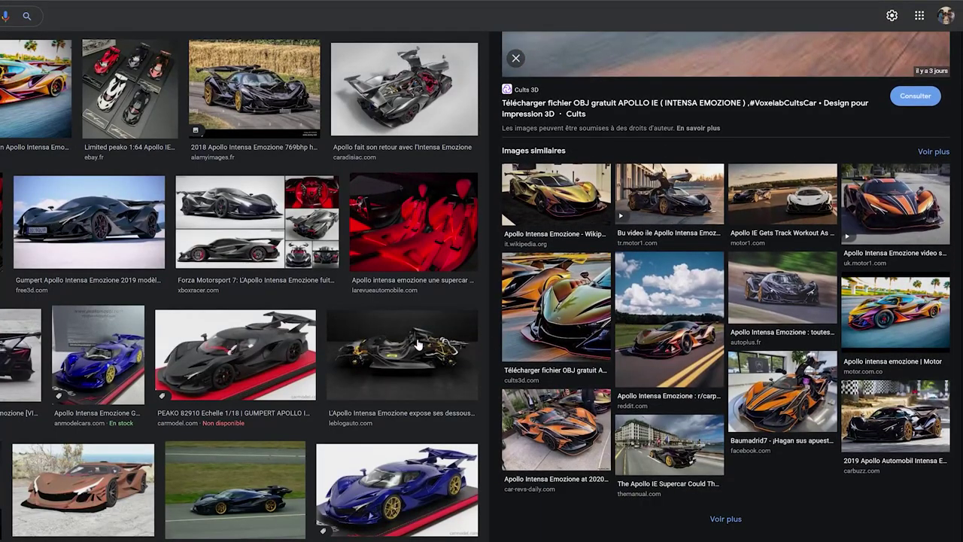
pyautogui.scroll(-5, 312, 449)
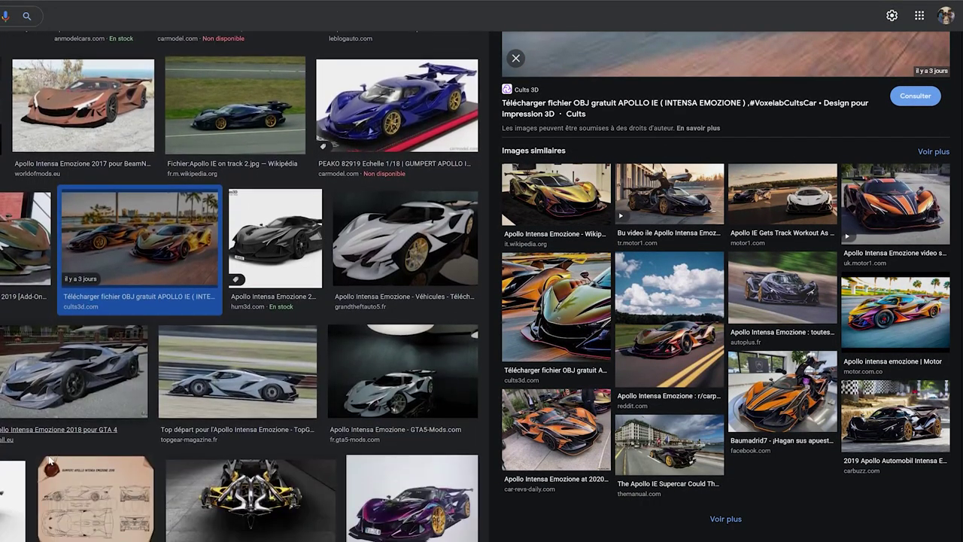
pyautogui.click(12, 500)
pyautogui.scroll(-2, 292, 310)
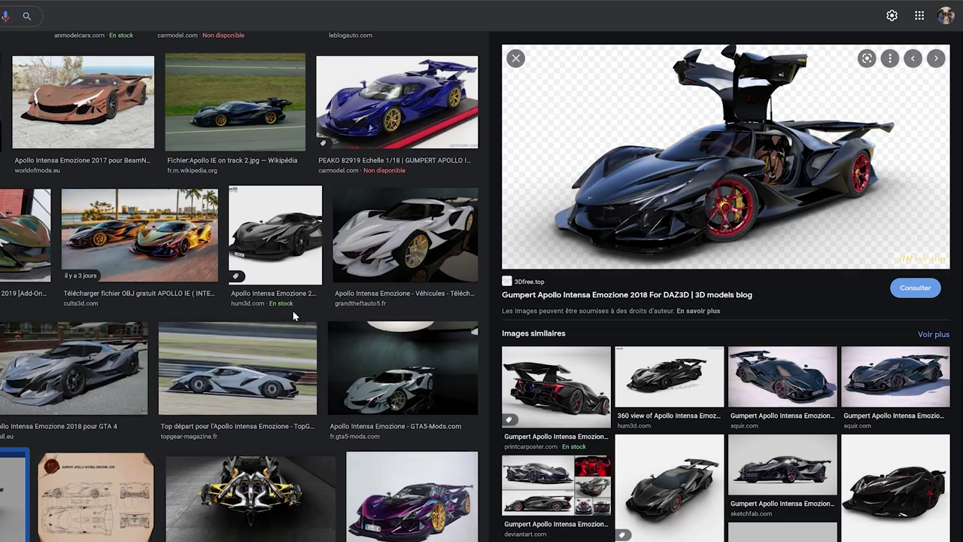
# Step: Examine the bare-chassis photos of the Apollo IE from Leblogauto and Automotiv Press, and look through further reference images
pyautogui.click(199, 376)
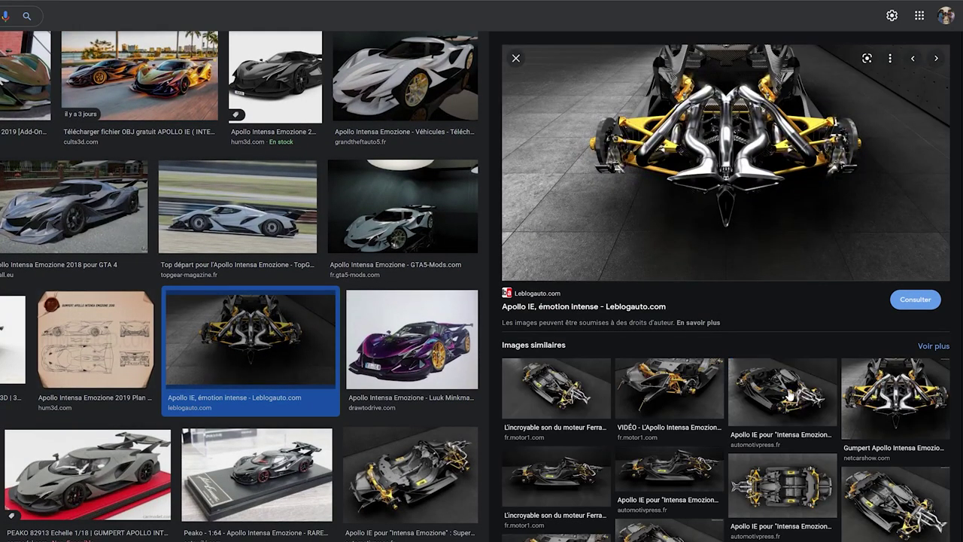
pyautogui.click(789, 392)
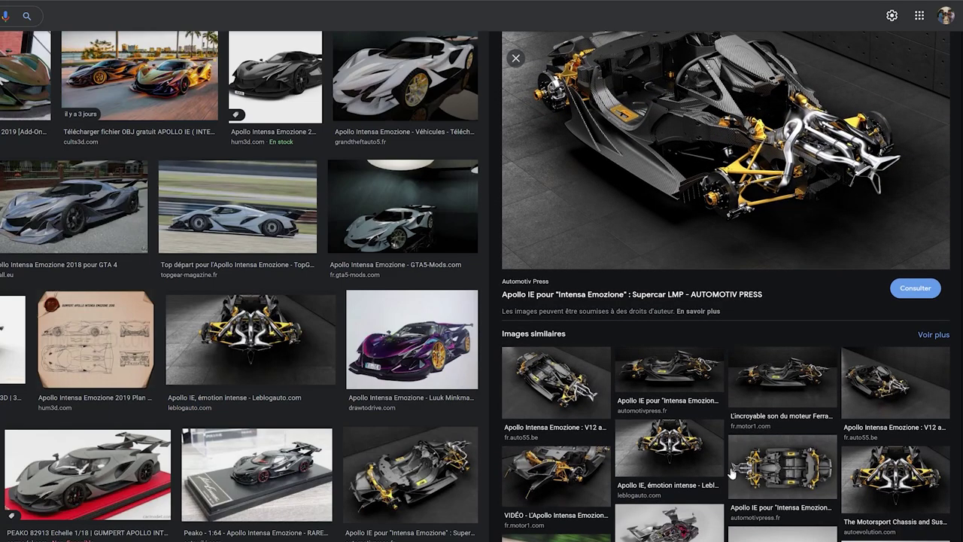
pyautogui.click(795, 461)
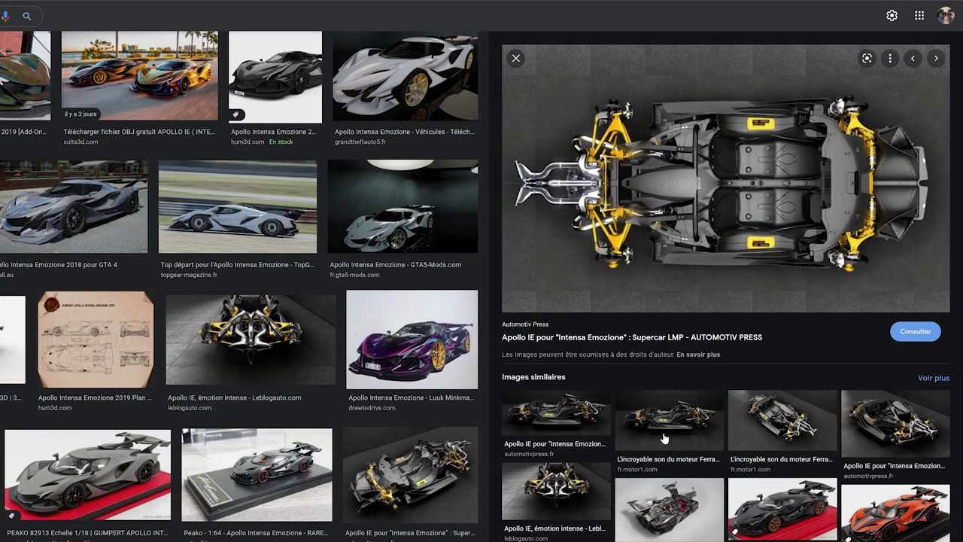
pyautogui.scroll(-5, 313, 388)
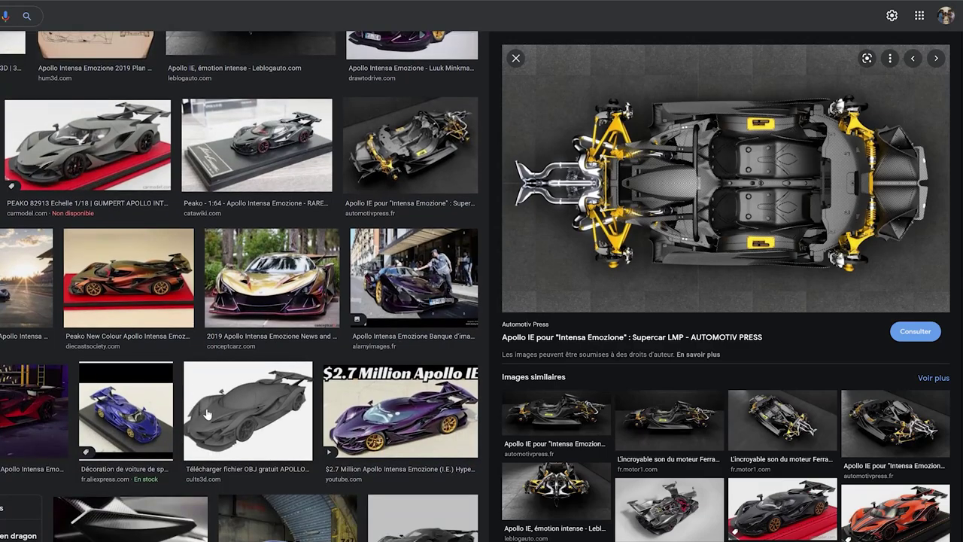
pyautogui.scroll(-2, 168, 456)
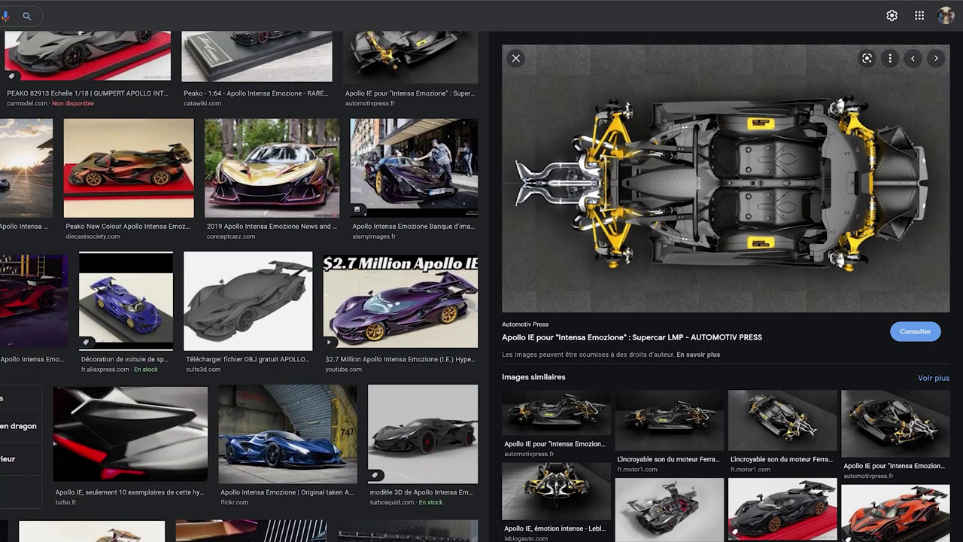
pyautogui.press('Right')
pyautogui.scroll(-3, 340, 346)
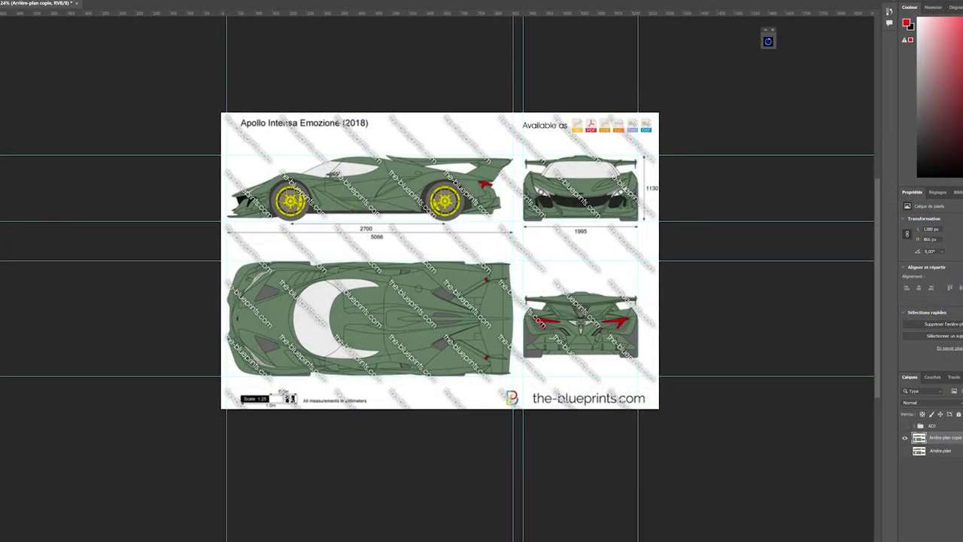
# Step: In Photoshop, show the ADJ layer group over the car blueprint and inspect the red width bars on the top, front and rear views
pyautogui.scroll(1, 382, 235)
pyautogui.scroll(-2, 640, 316)
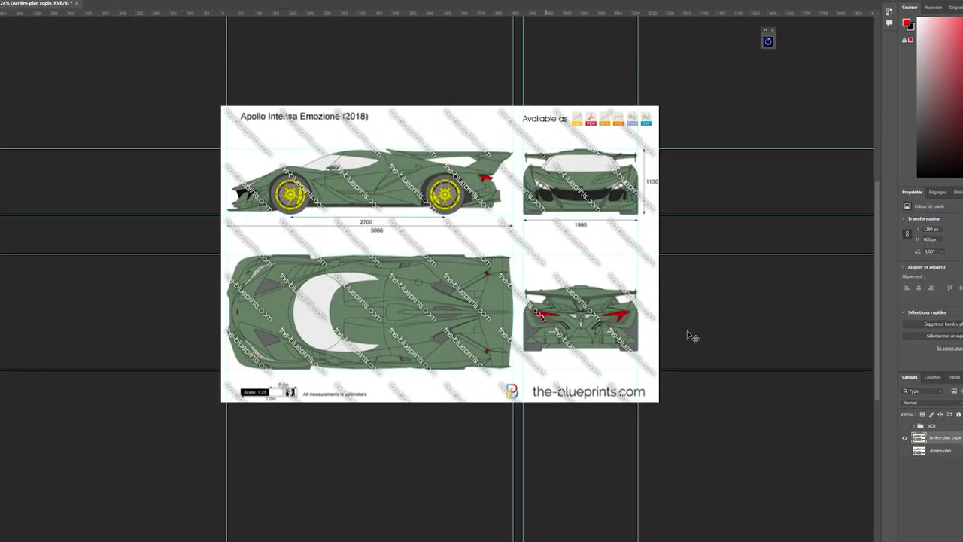
pyautogui.keyDown('alt'); pyautogui.scroll(5, 440, 280); pyautogui.keyUp('alt')
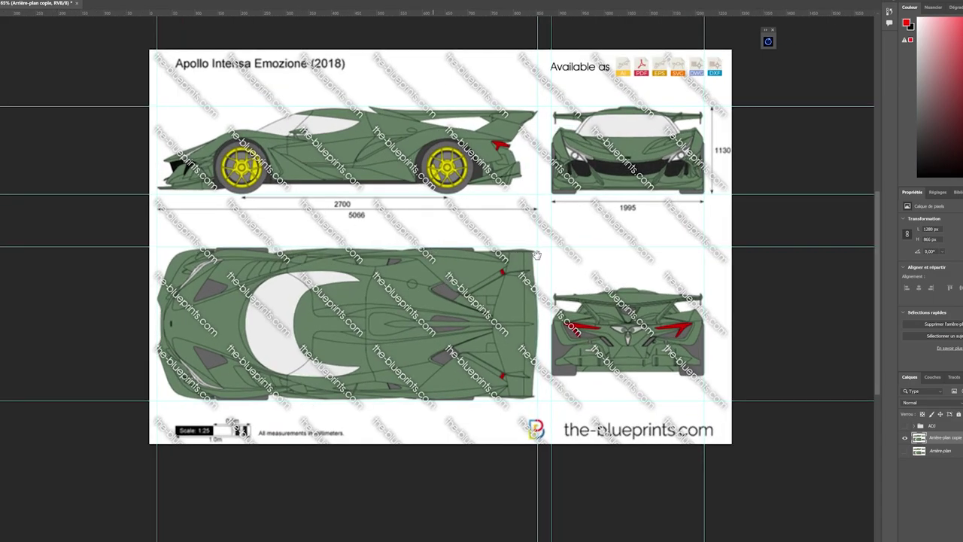
pyautogui.moveTo(546, 252); pyautogui.dragTo(532, 269)
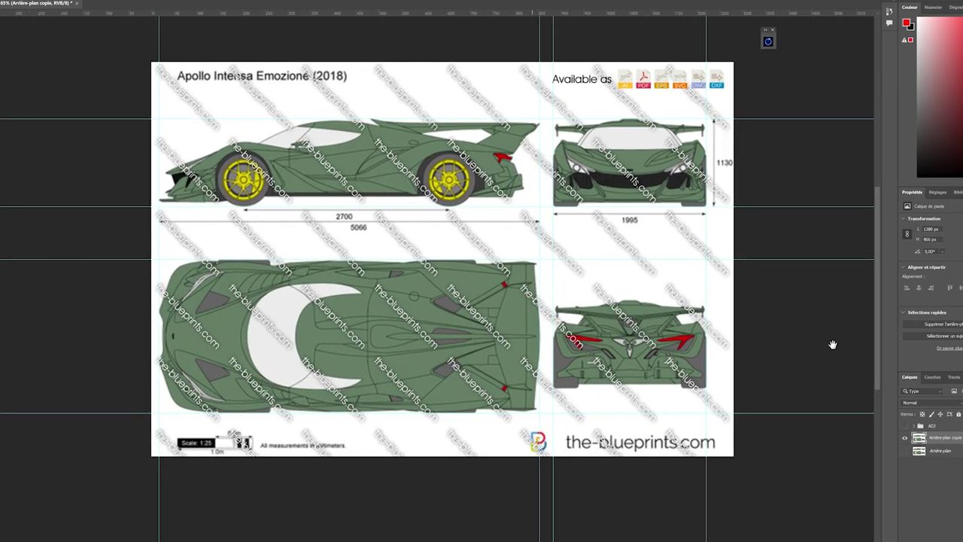
pyautogui.click(905, 427)
pyautogui.keyDown('alt'); pyautogui.scroll(2, 248, 160); pyautogui.keyUp('alt')
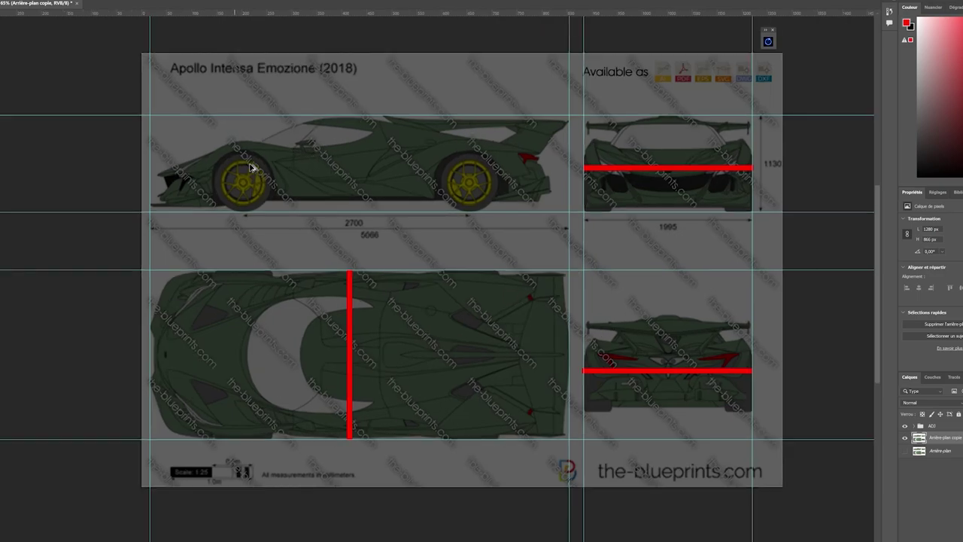
pyautogui.keyDown('alt'); pyautogui.scroll(2, 319, 166); pyautogui.keyUp('alt')
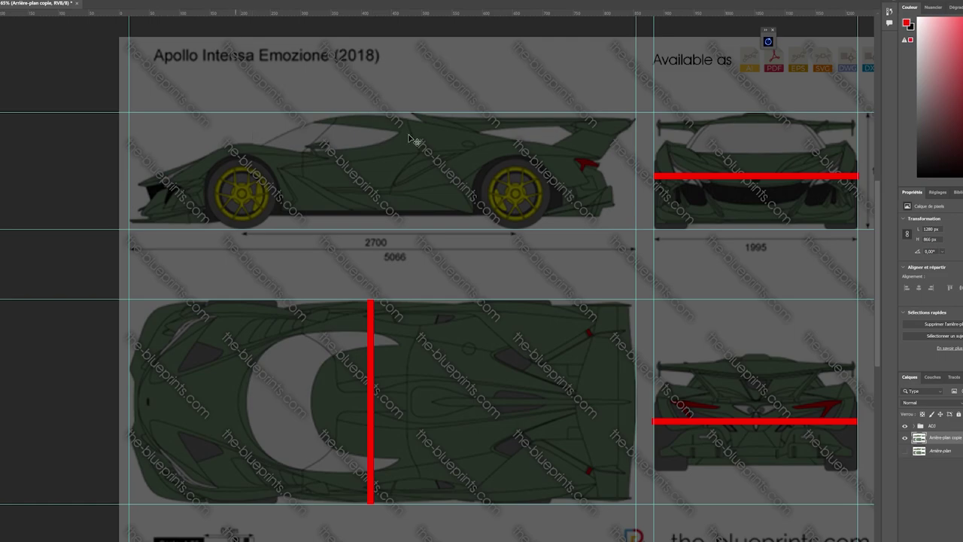
pyautogui.moveTo(495, 277); pyautogui.dragTo(425, 145)
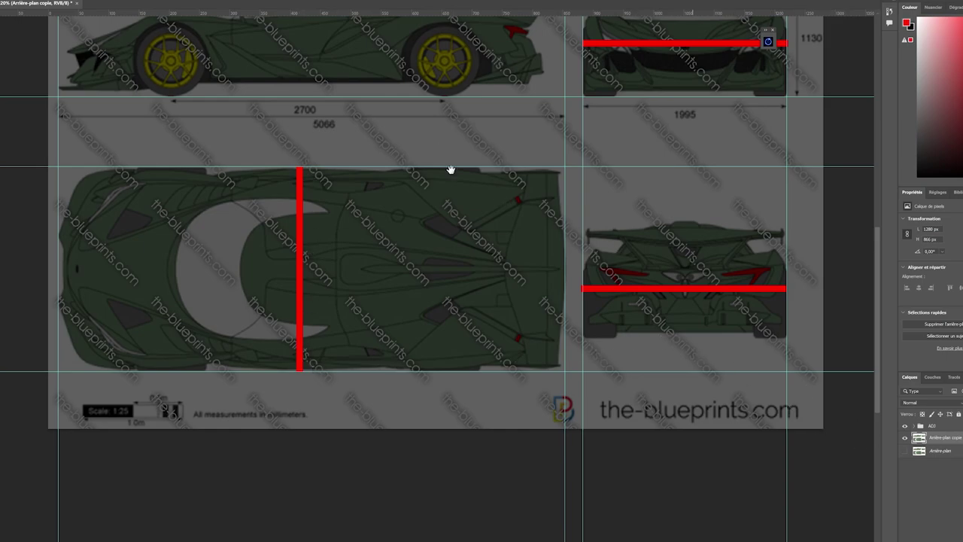
pyautogui.moveTo(451, 170); pyautogui.dragTo(442, 275)
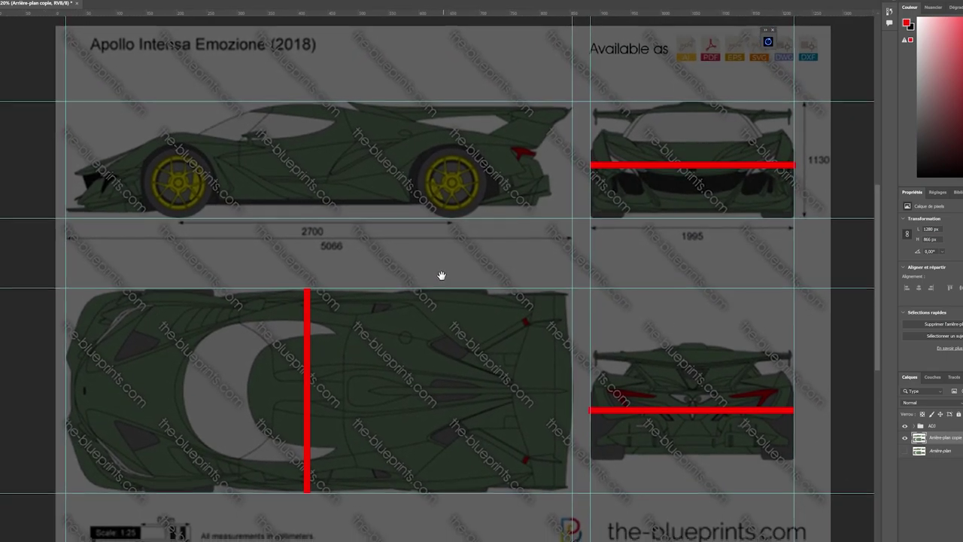
pyautogui.keyDown('alt'); pyautogui.scroll(-2, 439, 277); pyautogui.keyUp('alt')
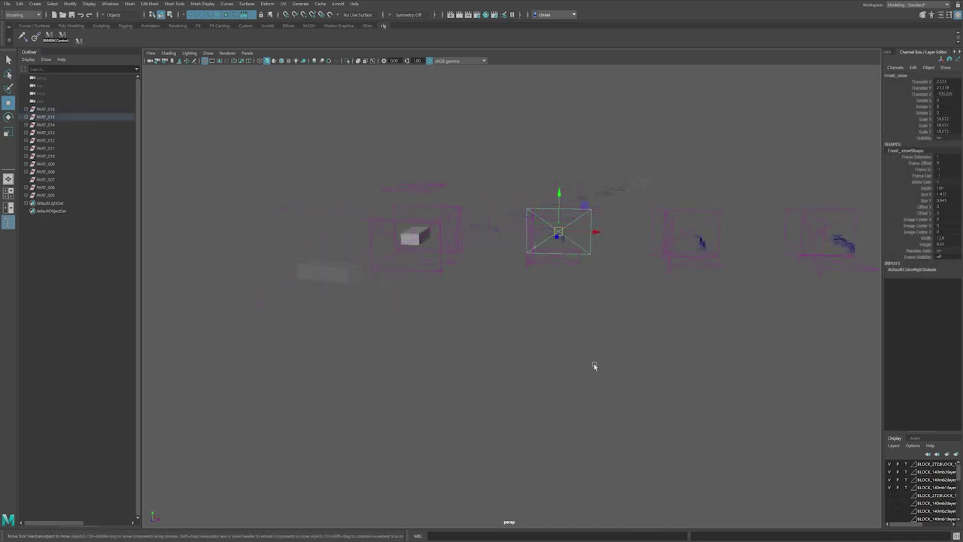
# Step: In Maya, import front.jpg as an image plane in the orthographic front view
pyautogui.keyDown('alt'); pyautogui.moveTo(593, 364); pyautogui.dragTo(468, 223); pyautogui.keyUp('alt')
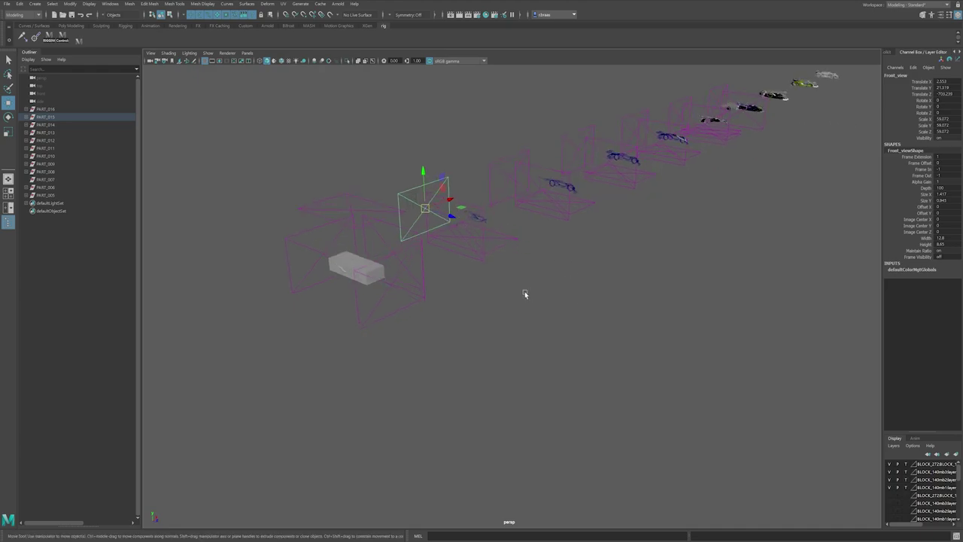
pyautogui.keyDown('alt'); pyautogui.moveTo(525, 293); pyautogui.dragTo(583, 300); pyautogui.keyUp('alt')
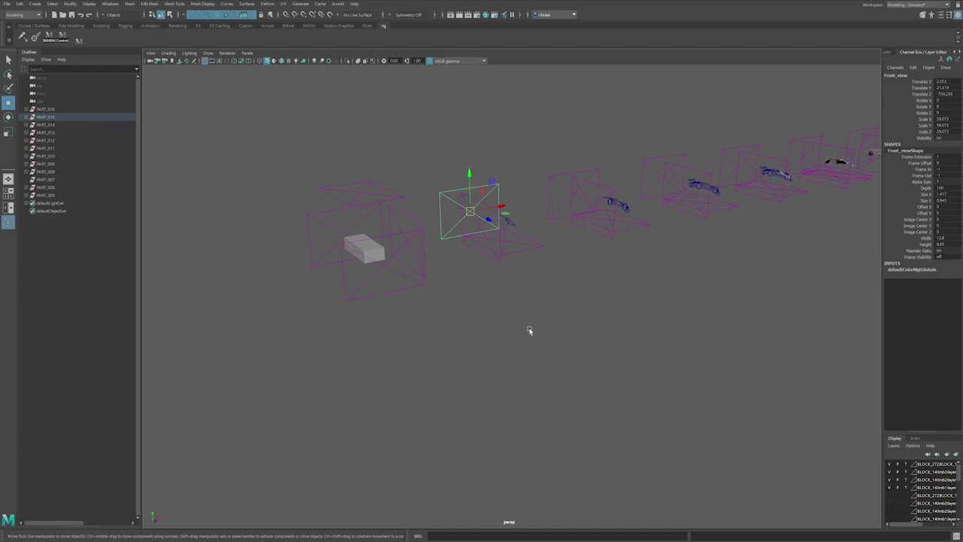
pyautogui.moveTo(529, 330)
pyautogui.keyDown('alt'); pyautogui.mouseDown()
pyautogui.moveTo(550, 329)
pyautogui.moveTo(531, 316)
pyautogui.mouseUp(); pyautogui.keyUp('alt')
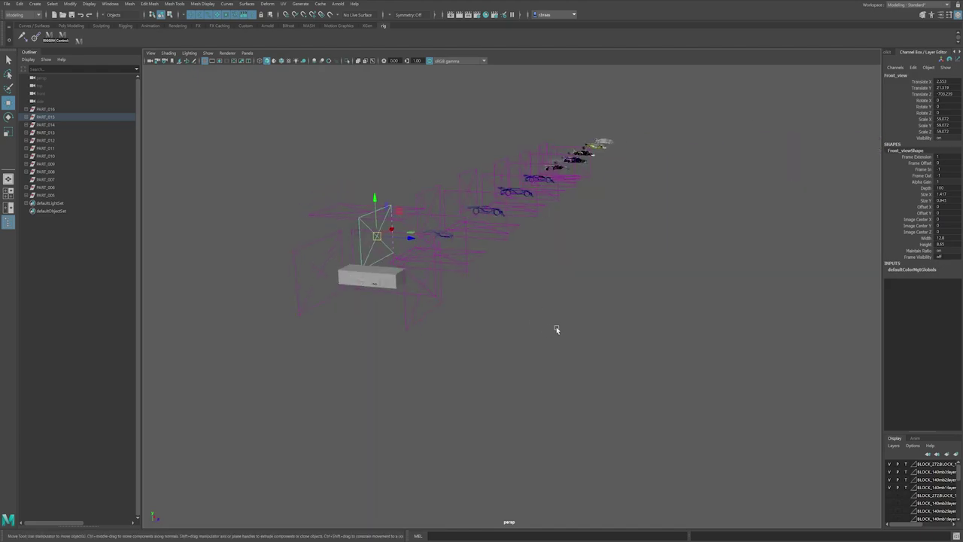
pyautogui.press('space')
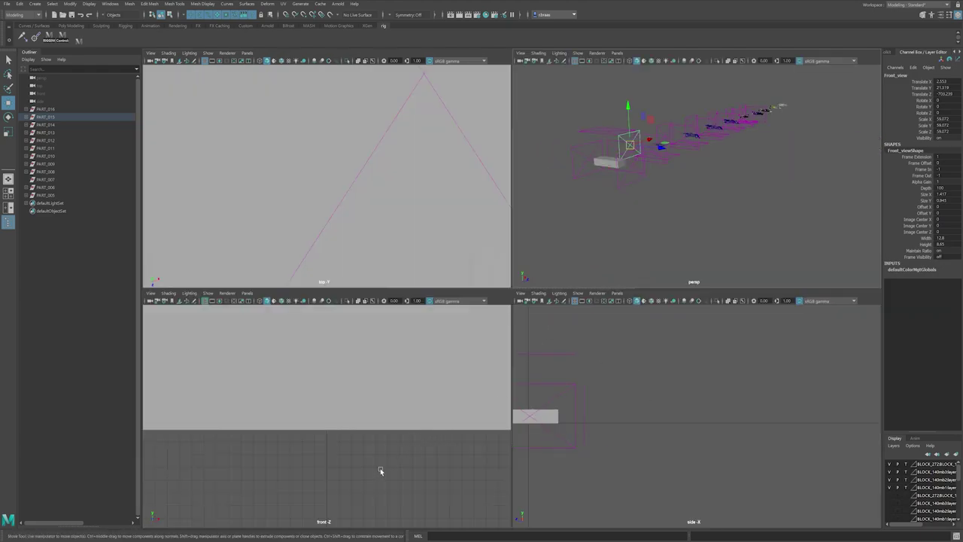
pyautogui.press('space')
pyautogui.scroll(-3, 502, 263)
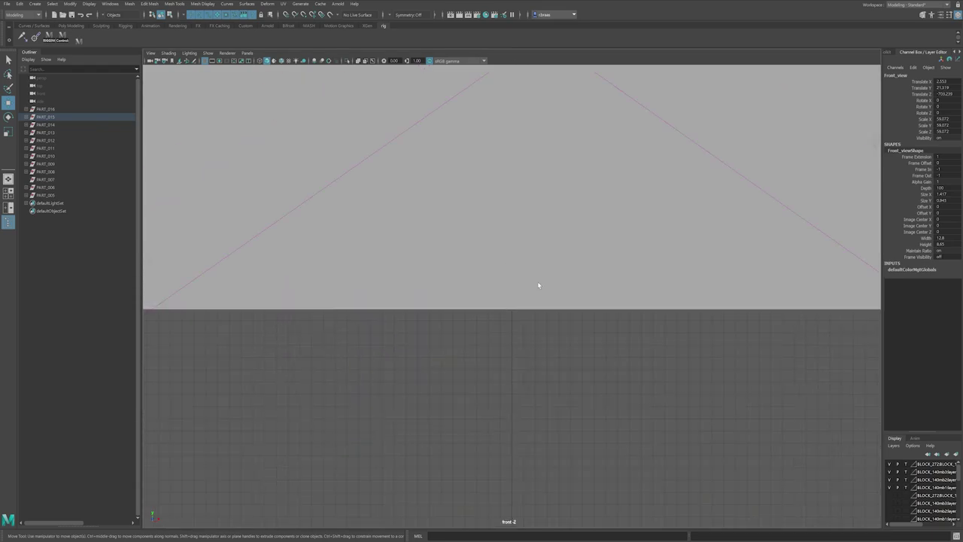
pyautogui.scroll(-5, 531, 279)
pyautogui.click(150, 53)
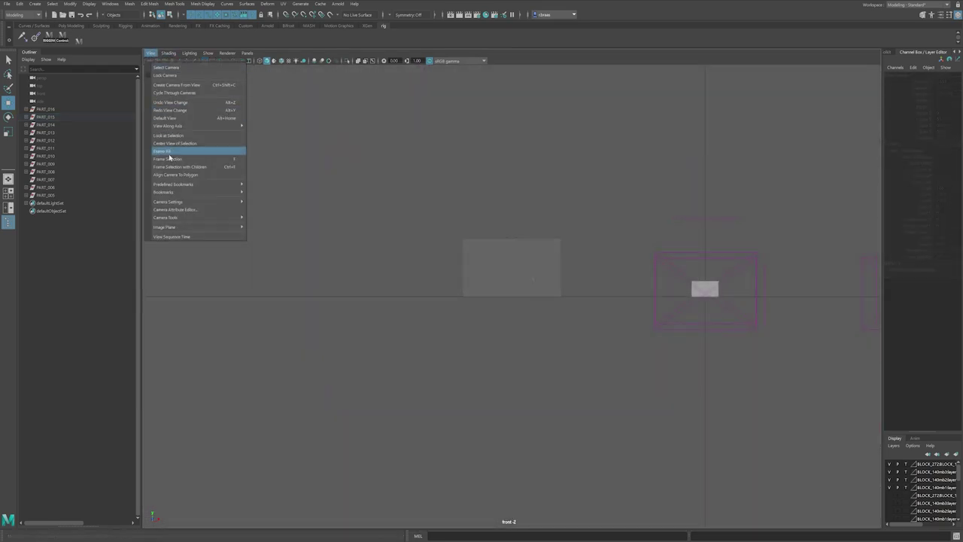
pyautogui.moveTo(218, 227)
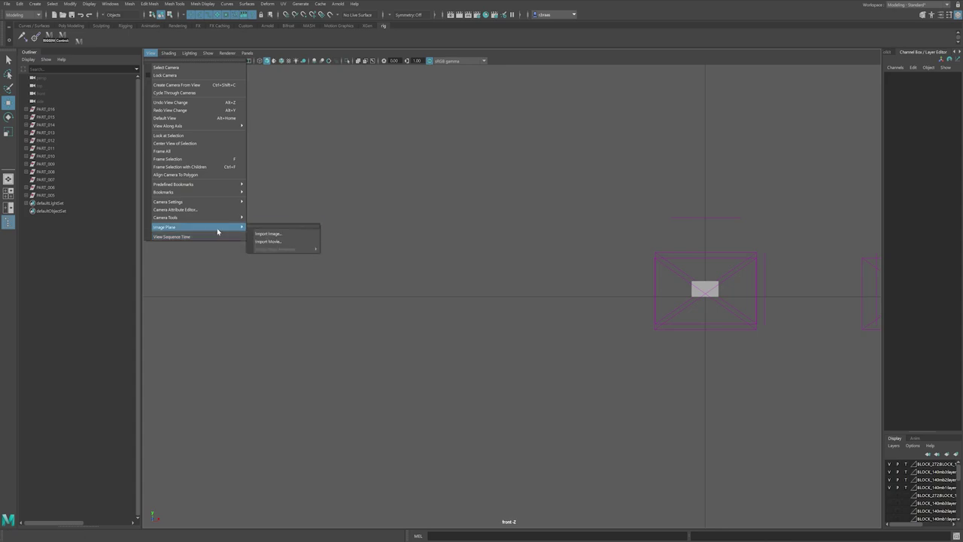
pyautogui.click(269, 234)
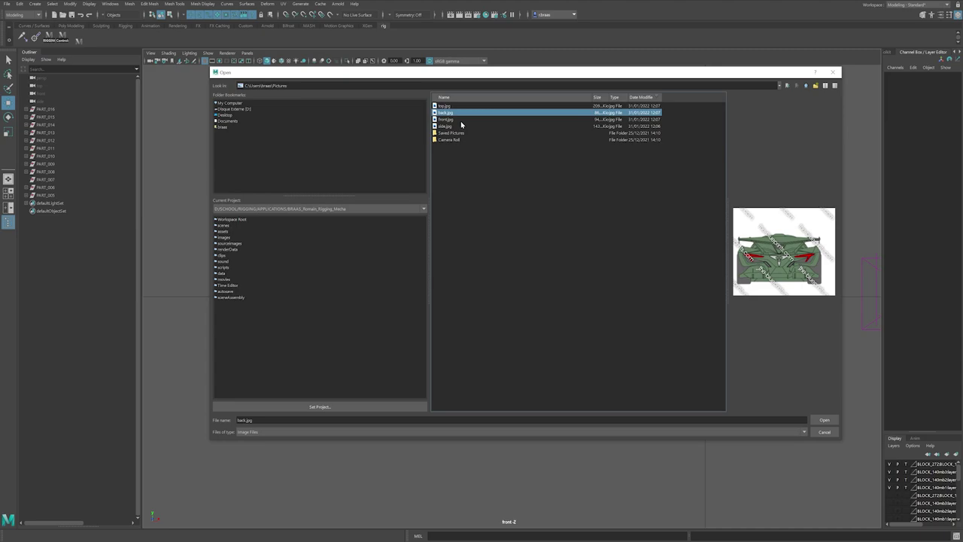
pyautogui.click(451, 119)
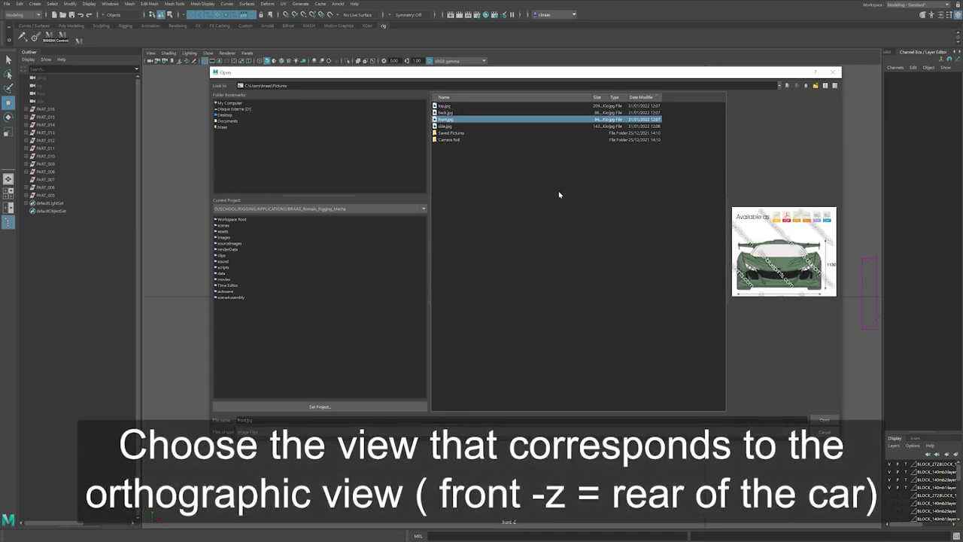
pyautogui.click(821, 419)
# Step: Enlarge the imported front image plane uniformly and reposition it in the front view
pyautogui.keyDown('alt'); pyautogui.moveTo(728, 294); pyautogui.dragTo(620, 286, button='middle'); pyautogui.keyUp('alt')
pyautogui.scroll(1, 620, 285)
pyautogui.press('r')
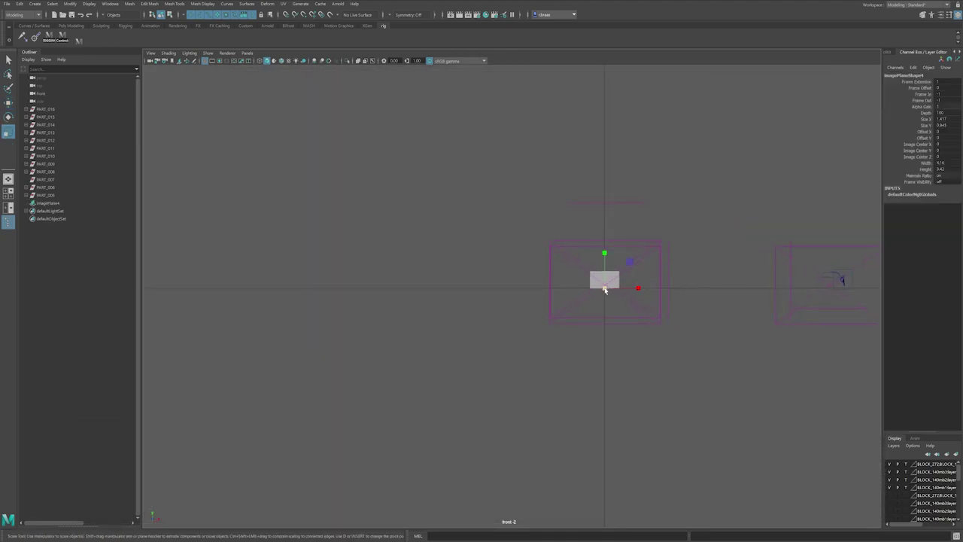
pyautogui.moveTo(604, 288); pyautogui.dragTo(626, 284)
pyautogui.press('w')
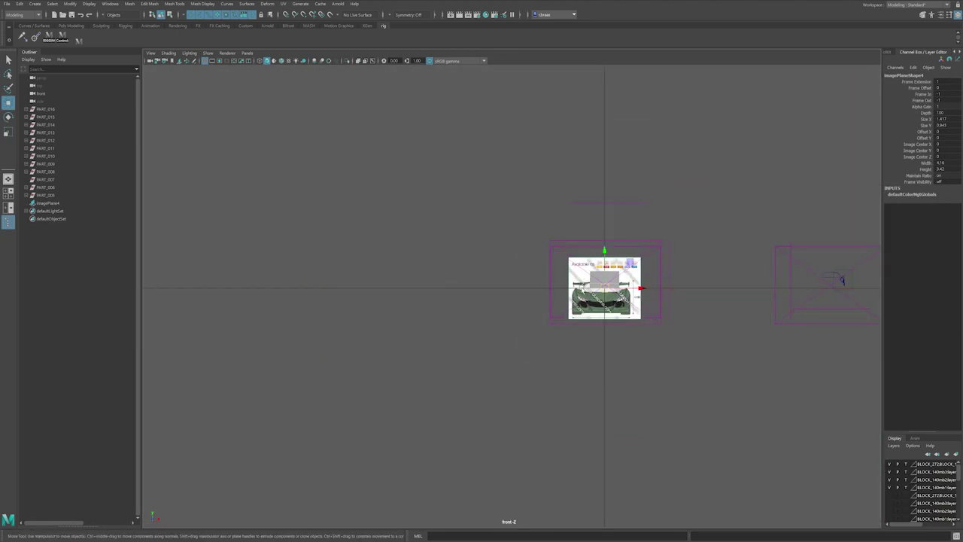
pyautogui.moveTo(542, 288); pyautogui.dragTo(602, 270)
pyautogui.press('space')
pyautogui.press('space')
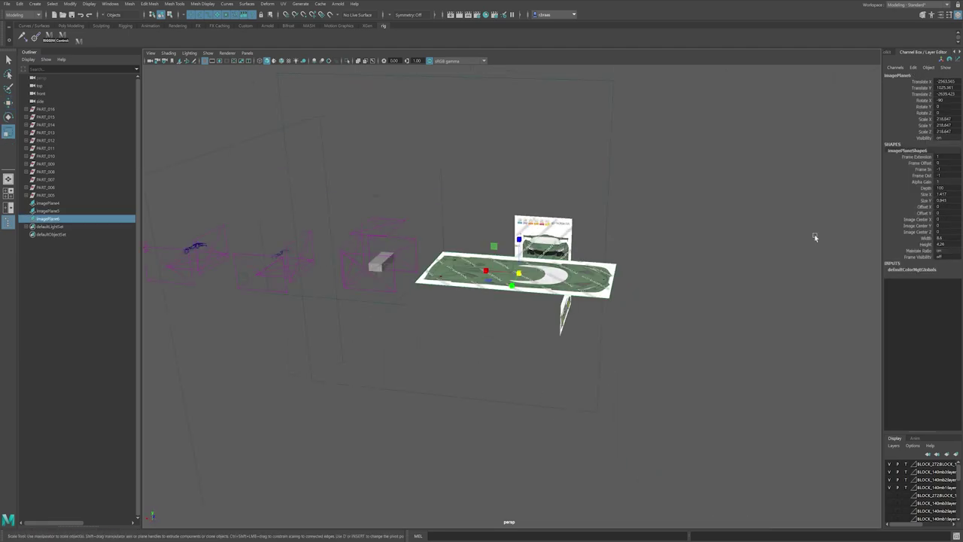
# Step: Set the top-view image plane's Scale X to 218
pyautogui.click(946, 119)
pyautogui.write('218')
pyautogui.press('Return')
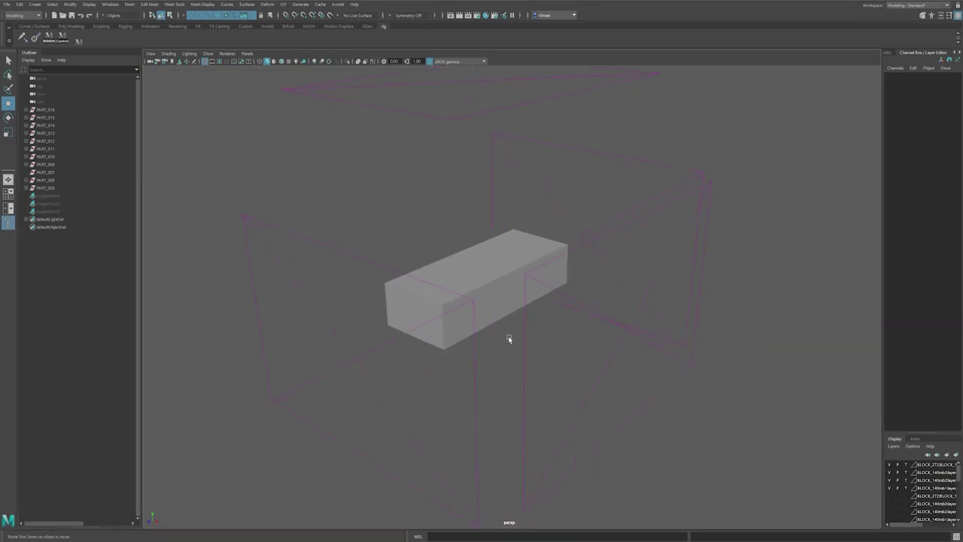
pyautogui.keyDown('alt'); pyautogui.moveTo(456, 301); pyautogui.dragTo(427, 298, button='right'); pyautogui.keyUp('alt')
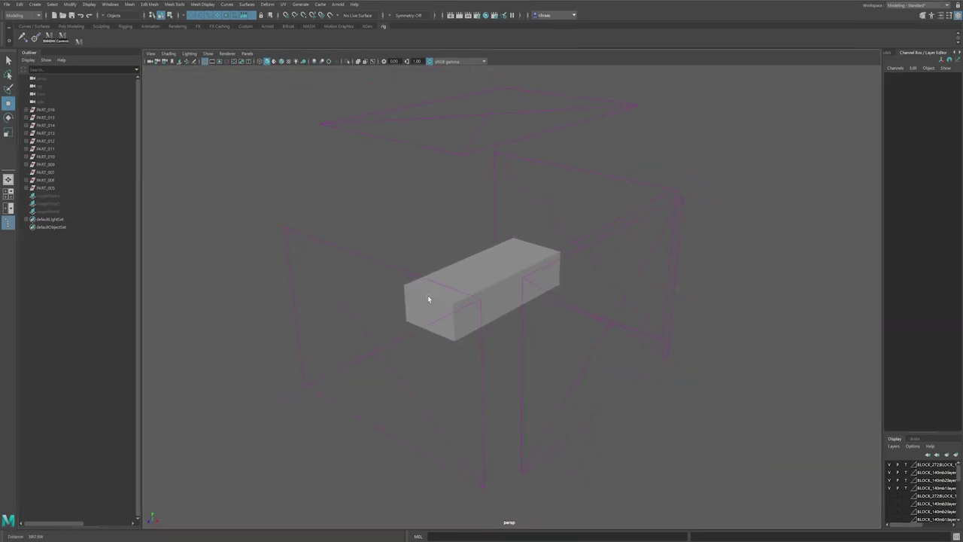
pyautogui.keyDown('alt'); pyautogui.moveTo(424, 315); pyautogui.dragTo(428, 304); pyautogui.keyUp('alt')
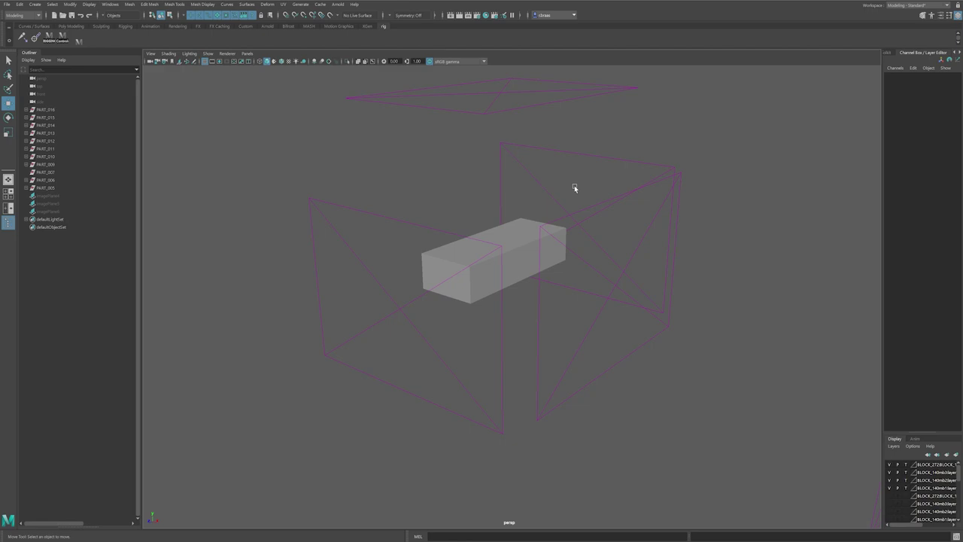
# Step: Delete the image planes surrounding the block in the perspective view
pyautogui.click(527, 83)
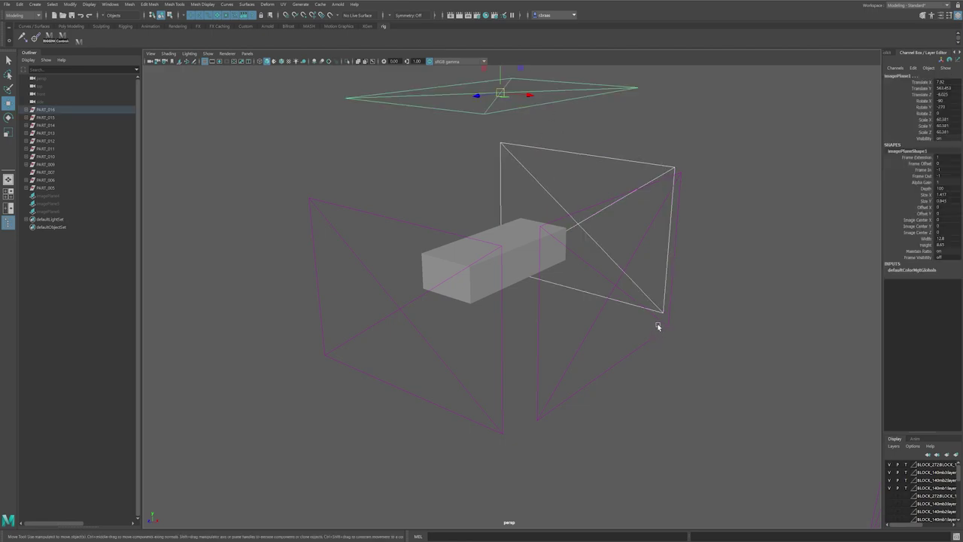
pyautogui.press('Delete')
pyautogui.click(322, 261)
pyautogui.press('Delete')
pyautogui.click(595, 203)
pyautogui.press('Delete')
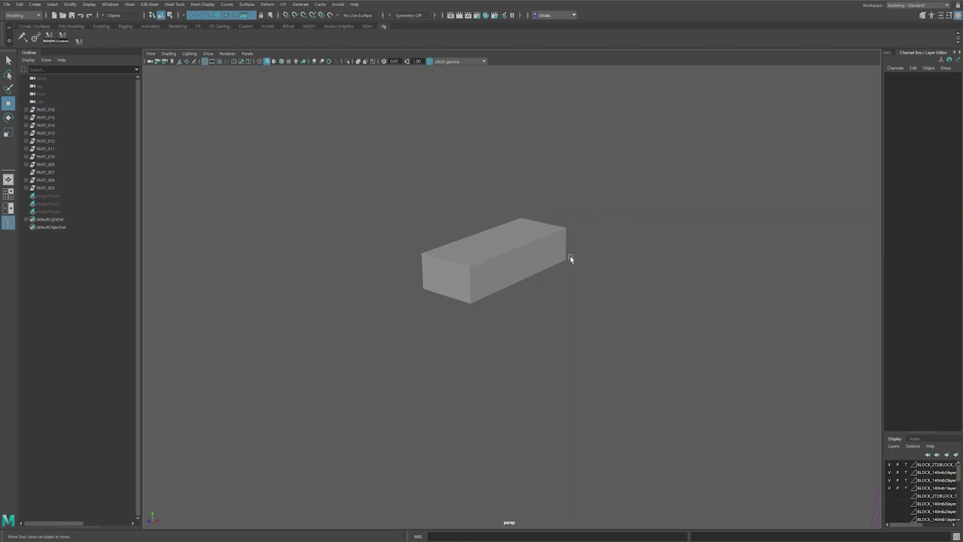
# Step: Examine the block, the existing curves and the car's blueprint image planes from several angles in the perspective view
pyautogui.click(528, 247)
pyautogui.keyDown('alt'); pyautogui.moveTo(527, 247); pyautogui.dragTo(492, 284, button='right'); pyautogui.keyUp('alt')
pyautogui.keyDown('alt'); pyautogui.moveTo(492, 283); pyautogui.dragTo(549, 339, button='middle'); pyautogui.keyUp('alt')
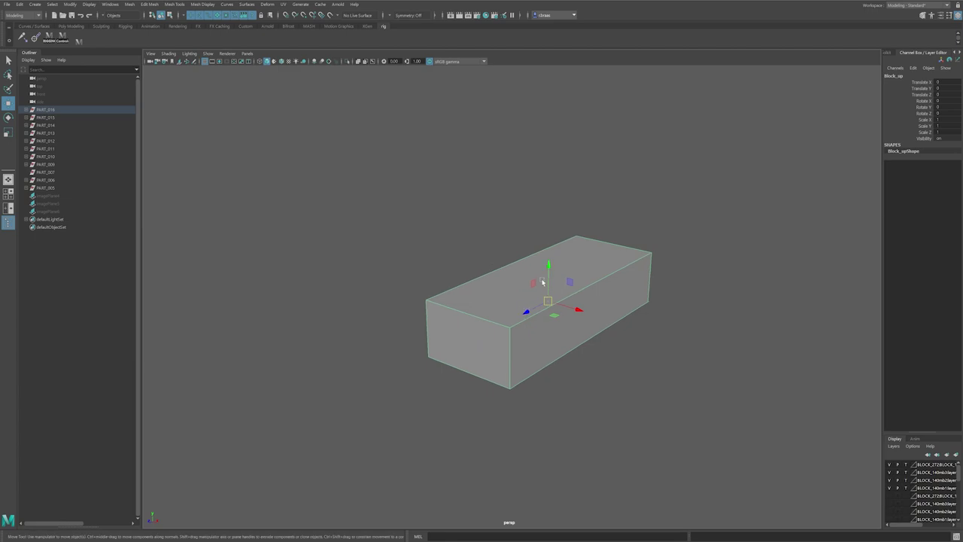
pyautogui.keyDown('alt'); pyautogui.moveTo(509, 316); pyautogui.dragTo(513, 242); pyautogui.keyUp('alt')
pyautogui.keyDown('alt'); pyautogui.moveTo(512, 242); pyautogui.dragTo(515, 282, button='middle'); pyautogui.keyUp('alt')
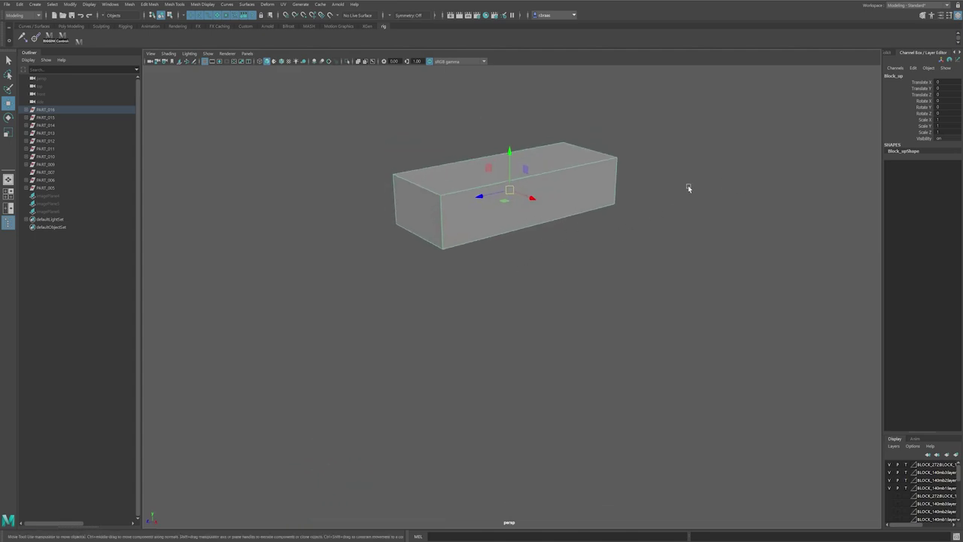
pyautogui.keyDown('alt'); pyautogui.moveTo(511, 199); pyautogui.dragTo(516, 221, button='middle'); pyautogui.keyUp('alt')
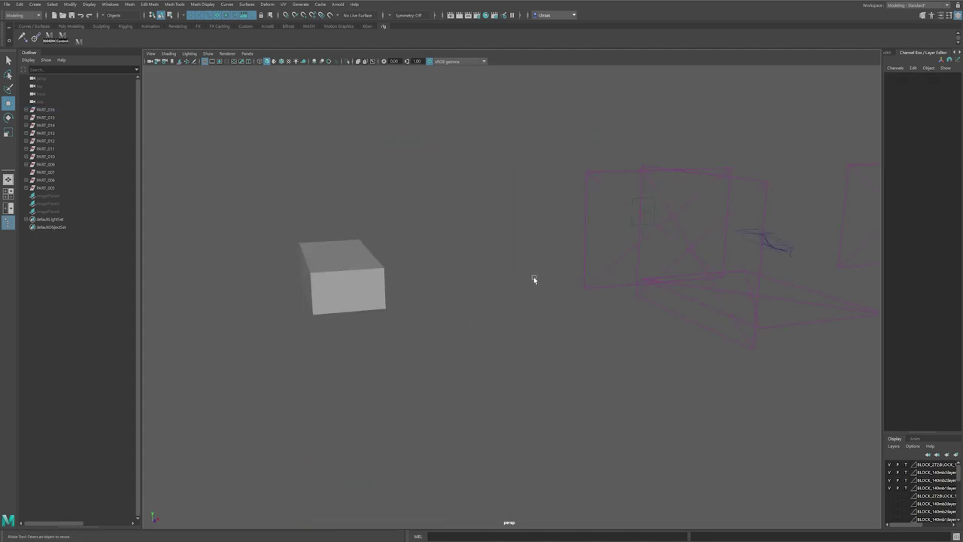
pyautogui.keyDown('alt'); pyautogui.moveTo(533, 276); pyautogui.dragTo(531, 367); pyautogui.keyUp('alt')
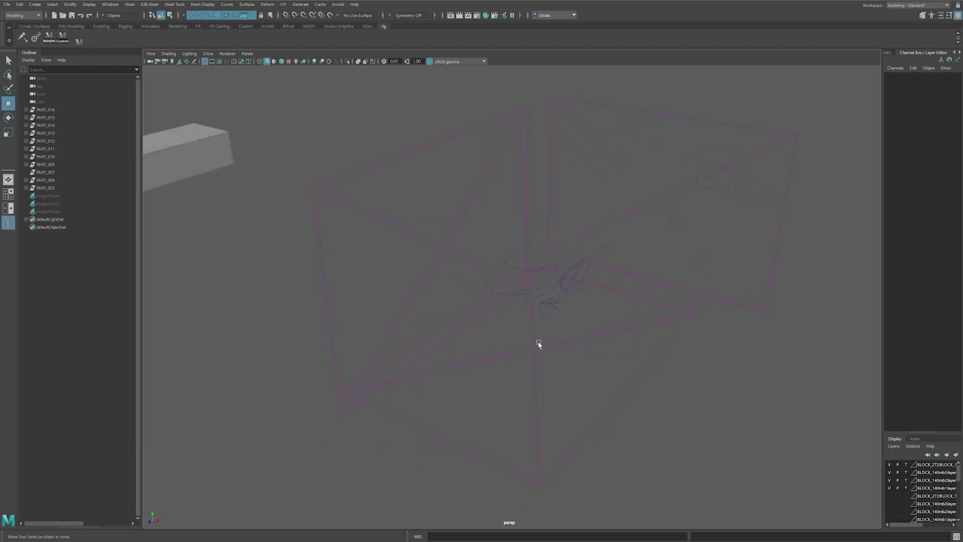
pyautogui.keyDown('alt'); pyautogui.moveTo(548, 343); pyautogui.dragTo(367, 256); pyautogui.keyUp('alt')
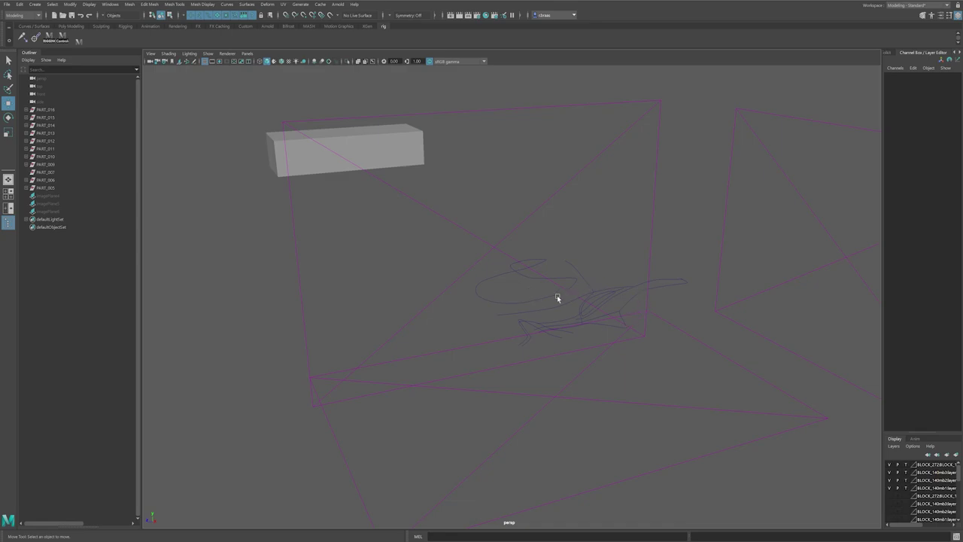
pyautogui.scroll(-1, 606, 330)
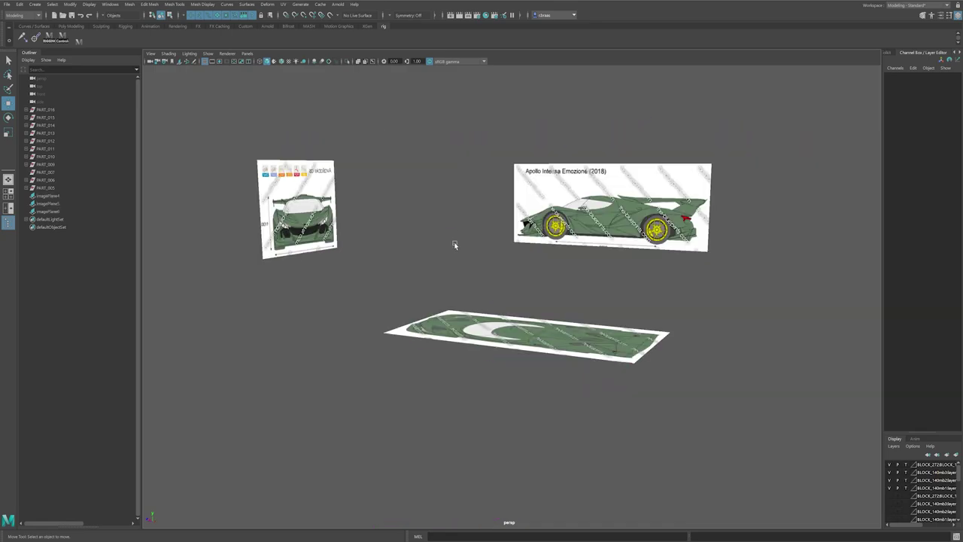
# Step: In the side view, draw a CV curve along the Apollo's front fender line, over the front wheel to the windshield base
pyautogui.press('space')
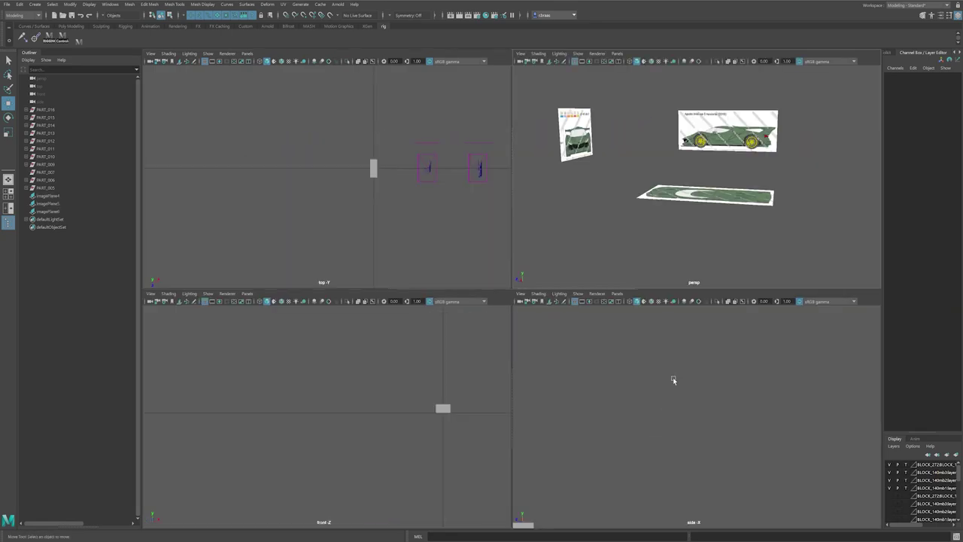
pyautogui.press('space')
pyautogui.scroll(-8, 638, 339)
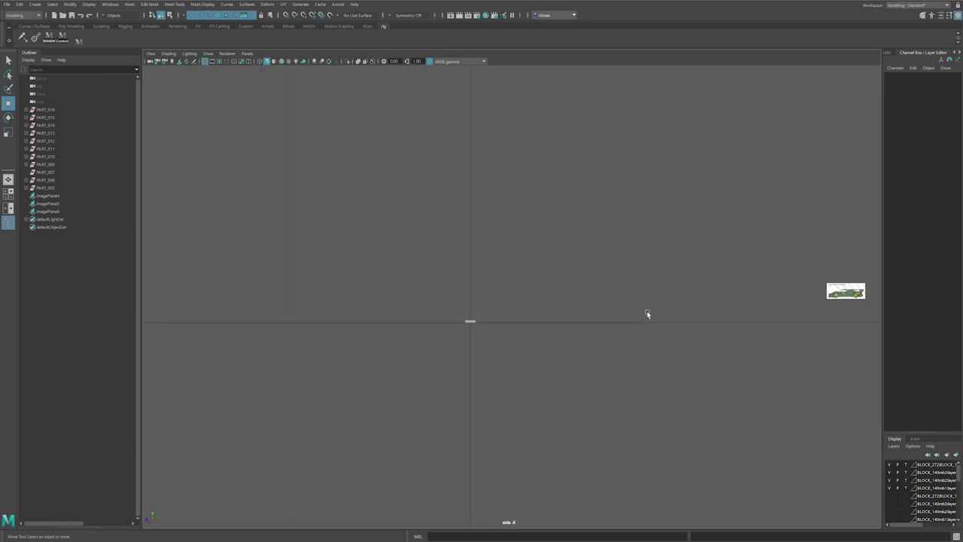
pyautogui.keyDown('alt'); pyautogui.moveTo(646, 314); pyautogui.dragTo(402, 313, button='middle'); pyautogui.keyUp('alt')
pyautogui.click(569, 295)
pyautogui.press('f')
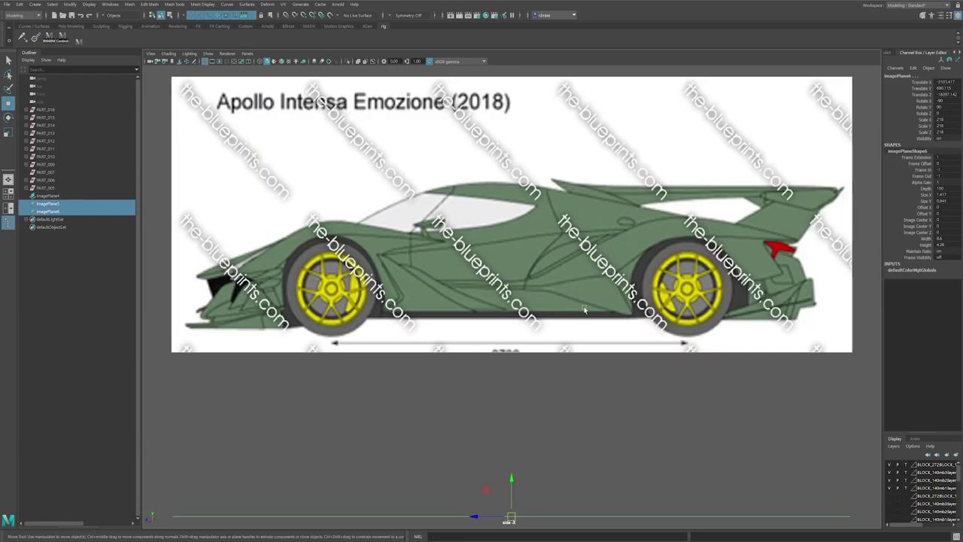
pyautogui.click(445, 285)
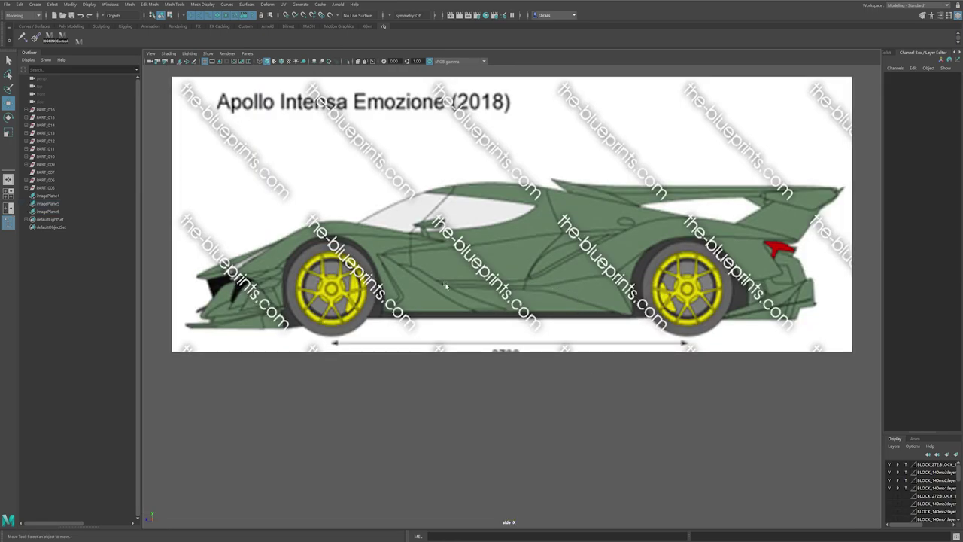
pyautogui.click(39, 6)
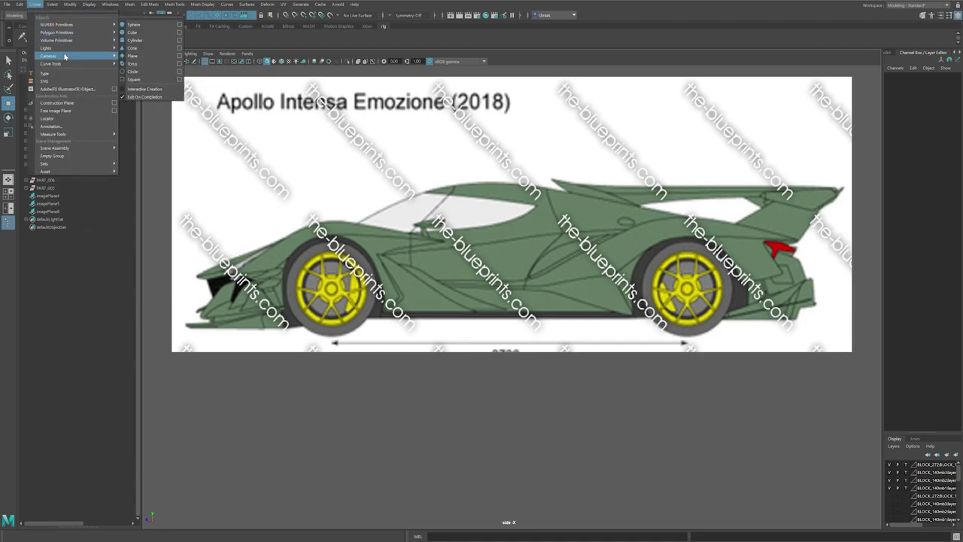
pyautogui.moveTo(75, 63)
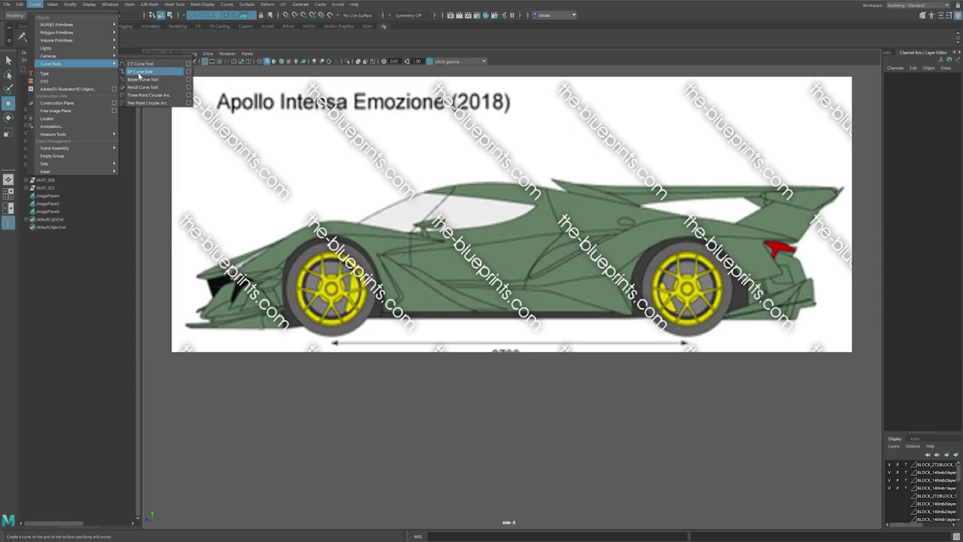
pyautogui.click(137, 66)
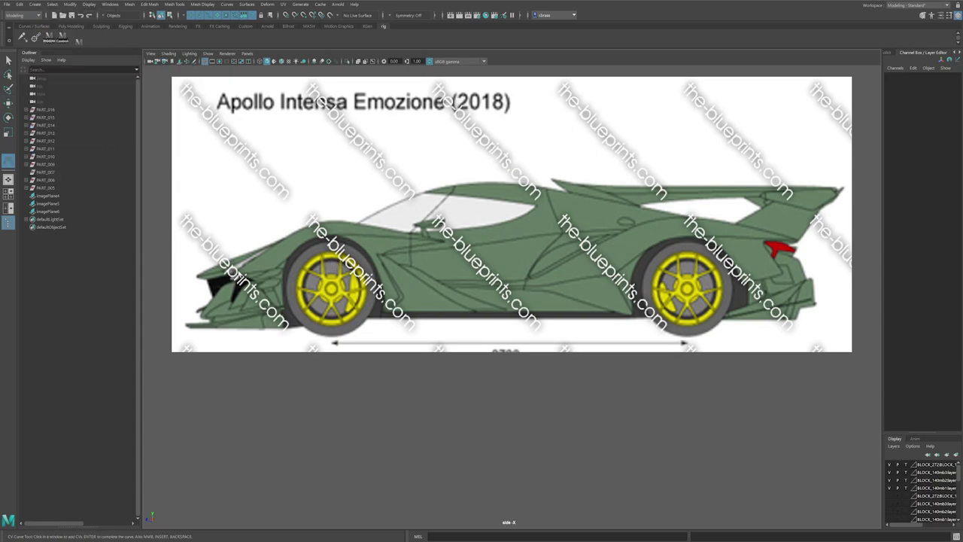
pyautogui.click(263, 254)
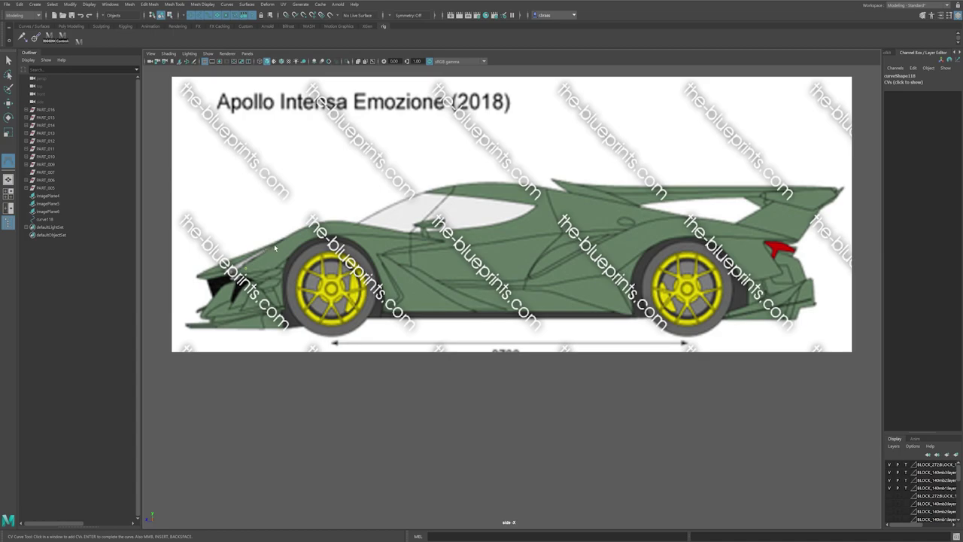
pyautogui.click(316, 225)
pyautogui.click(380, 229)
pyautogui.press('Return')
# Step: Draw a second CV curve along the roofline, from the windshield base over the cabin to the tail
pyautogui.click(356, 218)
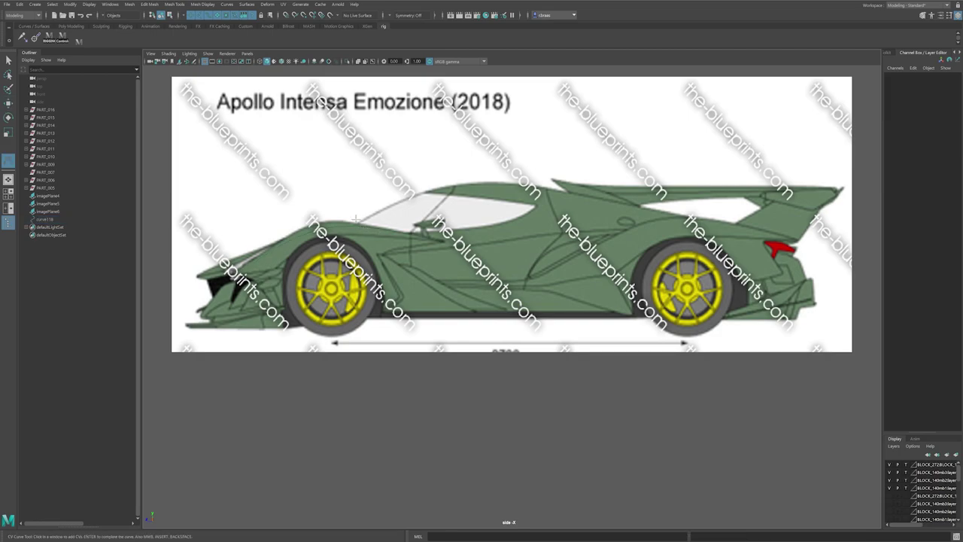
pyautogui.click(362, 222)
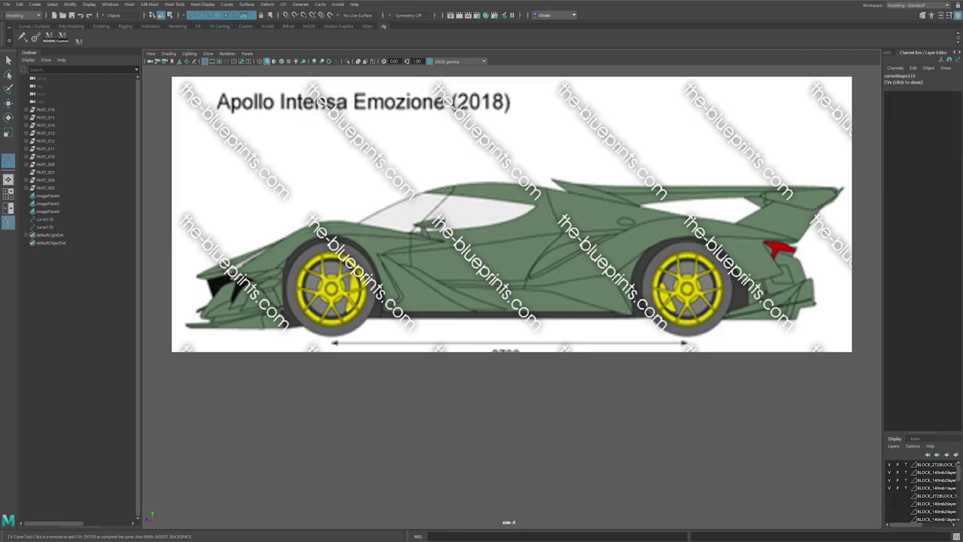
pyautogui.click(518, 182)
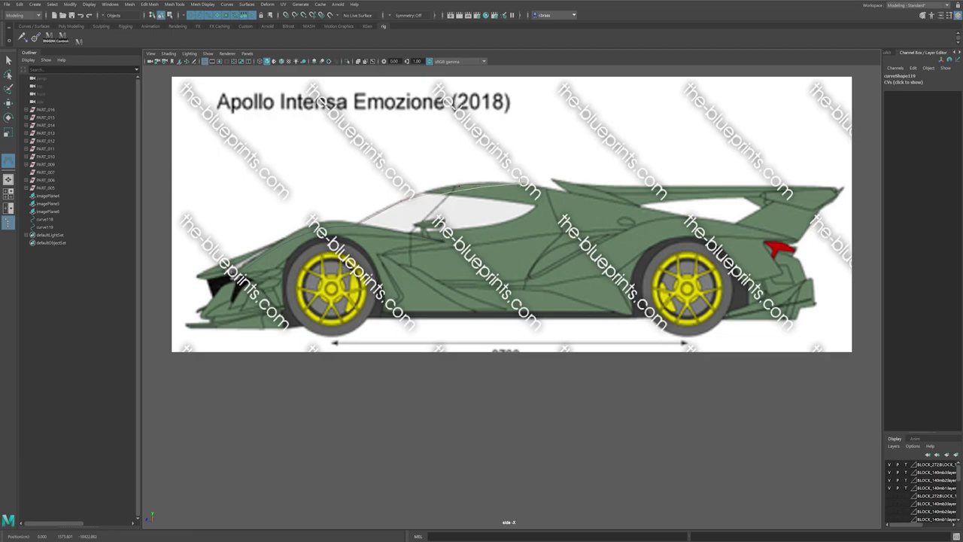
pyautogui.click(597, 197)
pyautogui.click(672, 215)
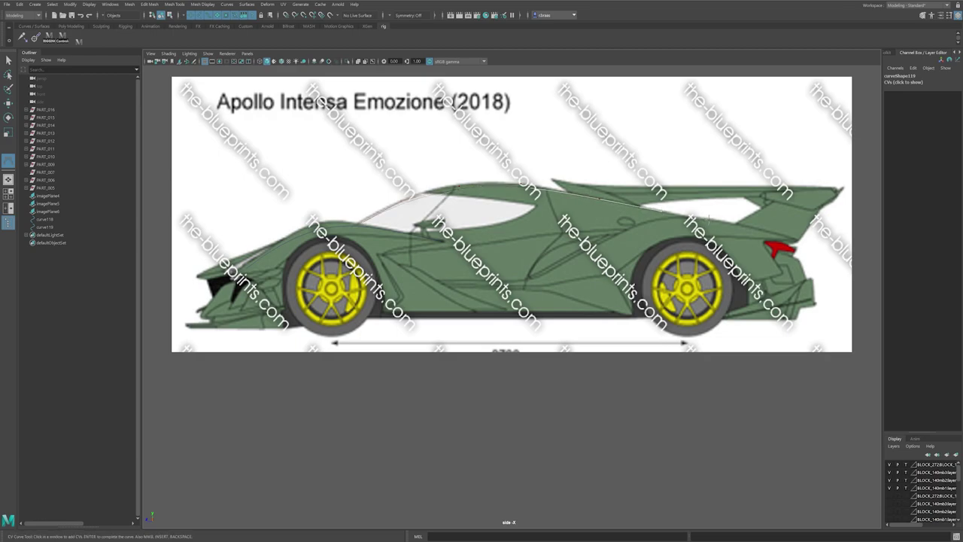
pyautogui.click(753, 231)
pyautogui.click(778, 235)
# Step: Move a control vertex at the rear of the roofline curve to fit the side blueprint
pyautogui.moveTo(450, 197); pyautogui.dragTo(398, 192, button='right')
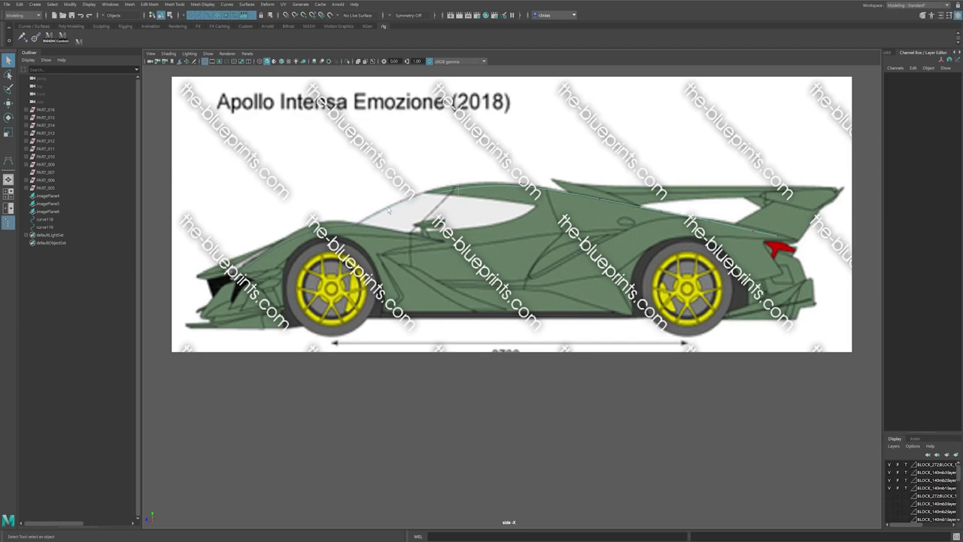
pyautogui.press('w')
pyautogui.moveTo(710, 199); pyautogui.dragTo(710, 201)
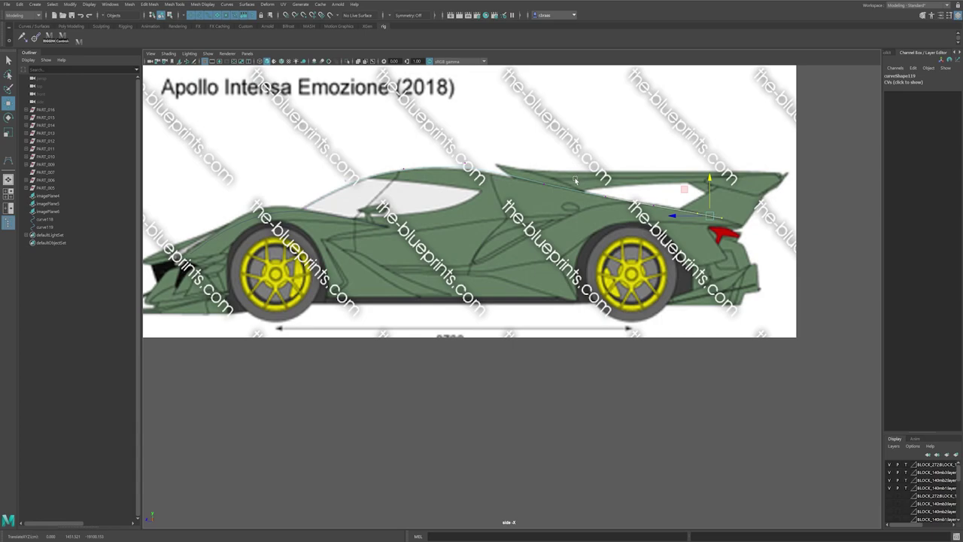
# Step: Draw another CV curve along the body crease behind the Apollo's front wheel arch
pyautogui.keyDown('alt'); pyautogui.moveTo(385, 241); pyautogui.dragTo(546, 236, button='middle'); pyautogui.keyUp('alt')
pyautogui.scroll(1, 390, 272)
pyautogui.press('y')
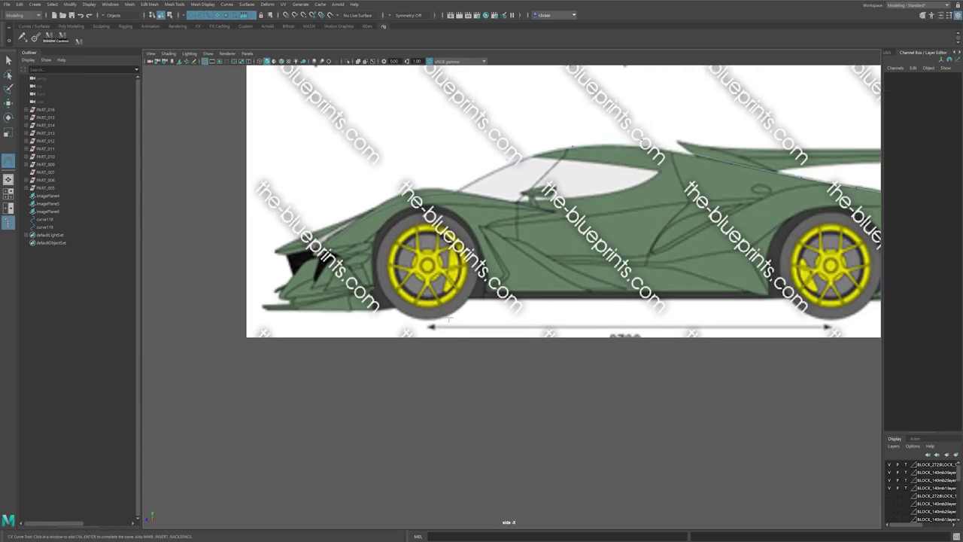
pyautogui.moveTo(481, 240)
pyautogui.keyDown('alt'); pyautogui.mouseDown(button='right')
pyautogui.moveTo(571, 241)
pyautogui.moveTo(492, 240)
pyautogui.mouseUp(button='right'); pyautogui.keyUp('alt')
pyautogui.click(483, 218)
pyautogui.click(515, 242)
pyautogui.click(546, 267)
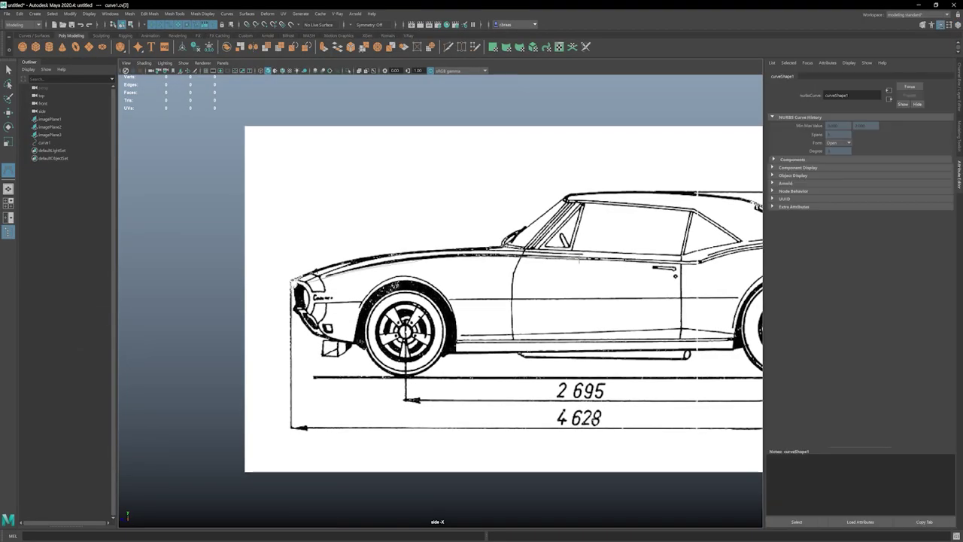
# Step: Continue the CV curve along the Camaro's shoulder line toward the tail in the side view and finish it
pyautogui.click(579, 260)
pyautogui.scroll(-1, 579, 261)
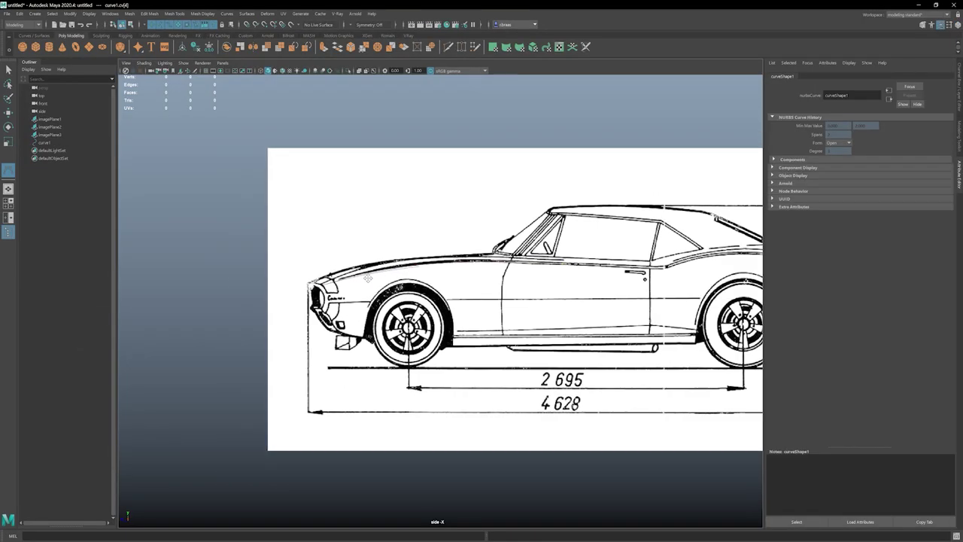
pyautogui.keyDown('alt'); pyautogui.moveTo(579, 260); pyautogui.dragTo(371, 260, button='middle'); pyautogui.keyUp('alt')
pyautogui.click(394, 262)
pyautogui.click(444, 264)
pyautogui.press('w')
# Step: In the top view, shift the shoulder curve's control vertices outward toward the Camaro's body side
pyautogui.press('space')
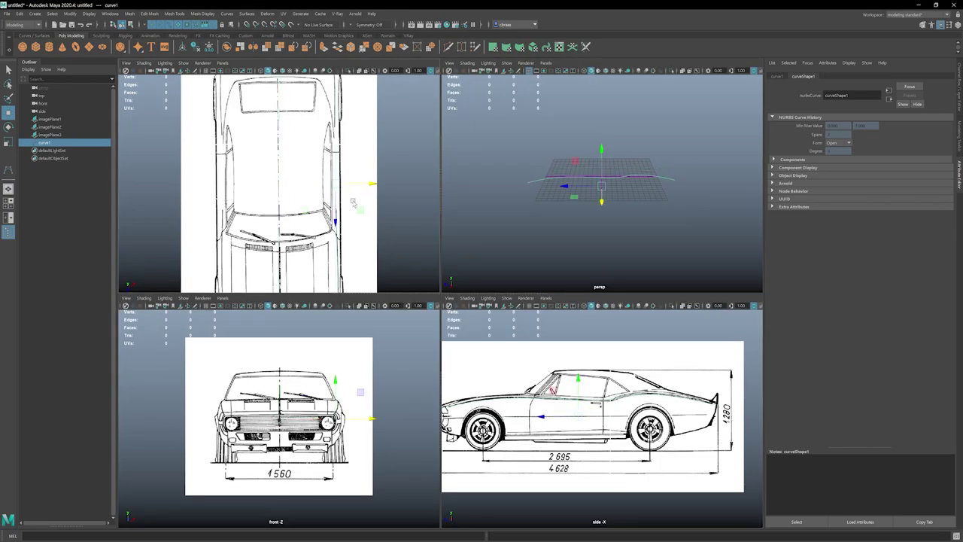
pyautogui.scroll(5, 355, 202)
pyautogui.press('space')
pyautogui.keyDown('alt'); pyautogui.moveTo(505, 352); pyautogui.dragTo(497, 168, button='middle'); pyautogui.keyUp('alt')
pyautogui.moveTo(510, 169); pyautogui.dragTo(479, 170, button='right')
pyautogui.keyDown('alt'); pyautogui.moveTo(478, 169); pyautogui.dragTo(455, 278, button='middle'); pyautogui.keyUp('alt')
pyautogui.moveTo(524, 208); pyautogui.dragTo(537, 208)
# Step: Darken the top-view image plane by lowering its Color Gain
pyautogui.scroll(-5, 481, 248)
pyautogui.click(50, 134)
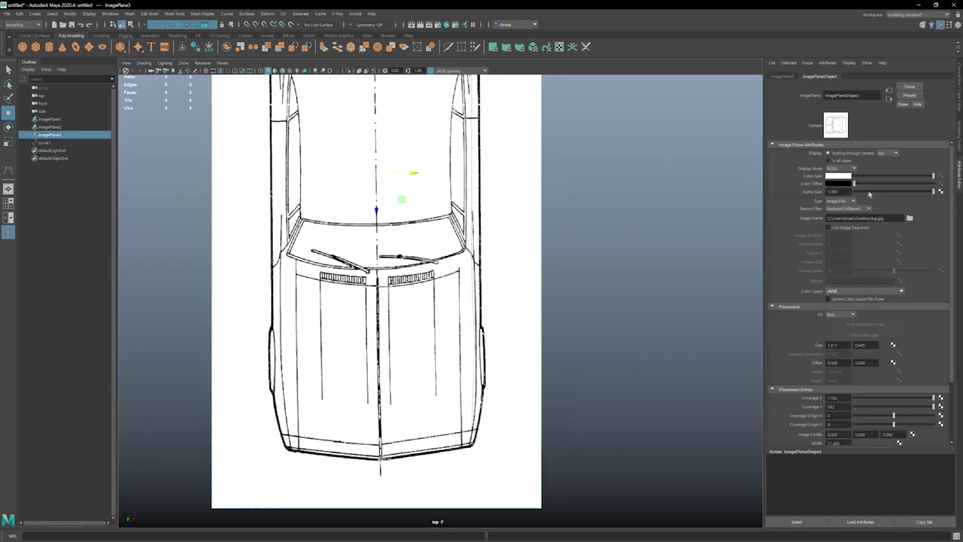
pyautogui.moveTo(933, 175); pyautogui.dragTo(878, 175)
# Step: Adjust the shoulder curve's control vertices along the front fender in the top view and undo the stray selection
pyautogui.click(482, 279)
pyautogui.scroll(2, 483, 280)
pyautogui.moveTo(519, 247); pyautogui.dragTo(491, 247, button='right')
pyautogui.click(486, 273)
pyautogui.click(482, 449)
pyautogui.moveTo(501, 450); pyautogui.dragTo(504, 450)
pyautogui.click(500, 486)
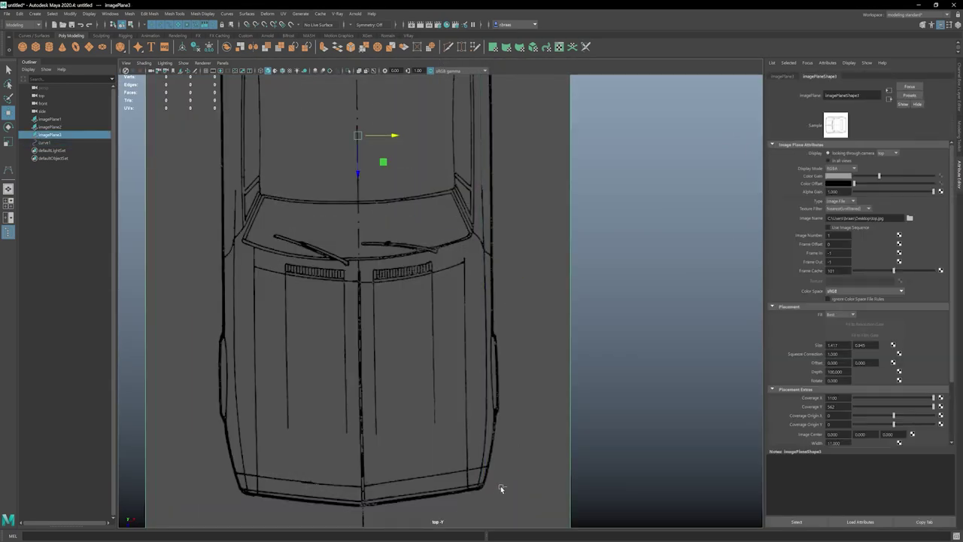
pyautogui.hotkey('ctrl', 'z')
# Step: Reposition the shoulder curve's rear control vertices to follow the Camaro's rear fender outline in the top view
pyautogui.keyDown('alt'); pyautogui.moveTo(491, 188); pyautogui.dragTo(497, 468, button='middle'); pyautogui.keyUp('alt')
pyautogui.click(487, 277)
pyautogui.keyDown('alt'); pyautogui.moveTo(507, 281); pyautogui.dragTo(511, 435, button='middle'); pyautogui.keyUp('alt')
pyautogui.click(482, 216)
pyautogui.moveTo(507, 218); pyautogui.dragTo(503, 218)
pyautogui.click(492, 275)
pyautogui.moveTo(511, 276); pyautogui.dragTo(514, 276)
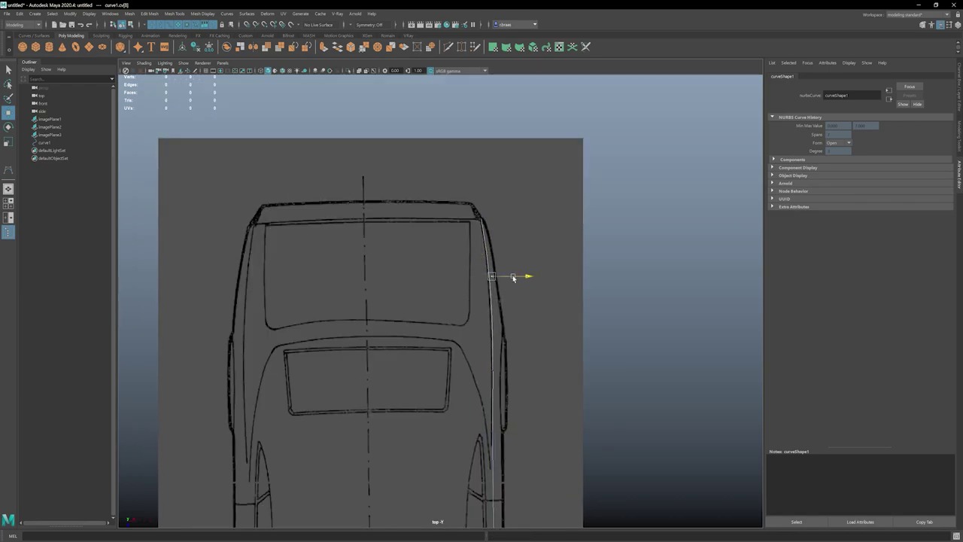
pyautogui.keyDown('alt'); pyautogui.moveTo(481, 451); pyautogui.dragTo(513, 181, button='middle'); pyautogui.keyUp('alt')
pyautogui.keyDown('alt'); pyautogui.moveTo(492, 504); pyautogui.dragTo(471, 303, button='middle'); pyautogui.keyUp('alt')
# Step: Darken the side-view image plane by lowering its Color Gain
pyautogui.press('space')
pyautogui.press('space')
pyautogui.click(50, 119)
pyautogui.moveTo(934, 176); pyautogui.dragTo(881, 176)
# Step: Fine-tune the shoulder curve's control vertices in the side view to follow the front fender, door and rear fender lines
pyautogui.click(398, 245)
pyautogui.click(447, 235)
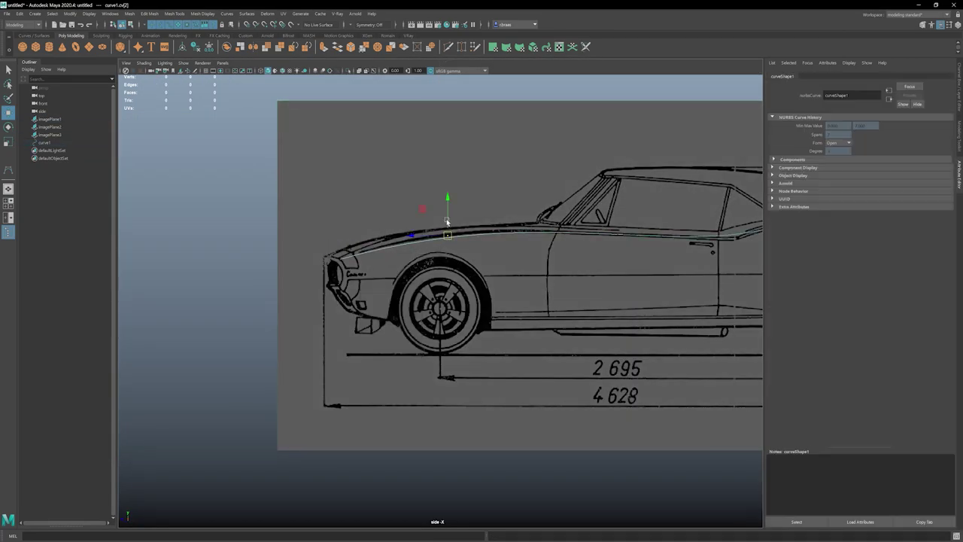
pyautogui.click(378, 247)
pyautogui.keyDown('alt'); pyautogui.moveTo(502, 282); pyautogui.dragTo(205, 299, button='middle'); pyautogui.keyUp('alt')
pyautogui.click(432, 256)
pyautogui.click(487, 237)
pyautogui.click(541, 238)
pyautogui.moveTo(541, 223); pyautogui.dragTo(542, 225)
pyautogui.click(626, 247)
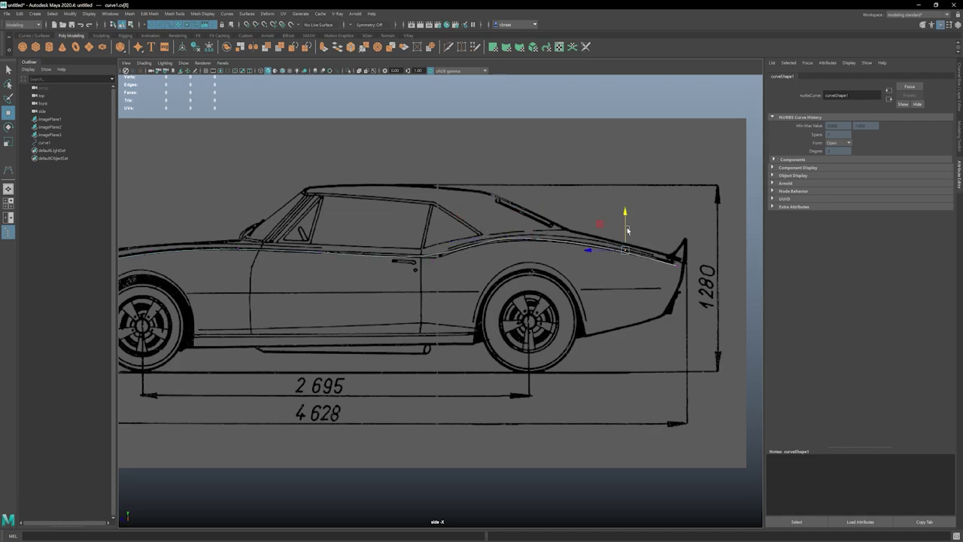
pyautogui.moveTo(627, 230); pyautogui.dragTo(627, 232)
pyautogui.moveTo(558, 226); pyautogui.dragTo(466, 252)
# Step: Draw a CV curve around the Camaro's front wheel arch in the side view
pyautogui.moveTo(177, 269)
pyautogui.keyDown('alt'); pyautogui.mouseDown(button='middle')
pyautogui.moveTo(387, 264)
pyautogui.moveTo(362, 258)
pyautogui.mouseUp(button='middle'); pyautogui.keyUp('alt')
pyautogui.scroll(2, 363, 258)
pyautogui.press('g')
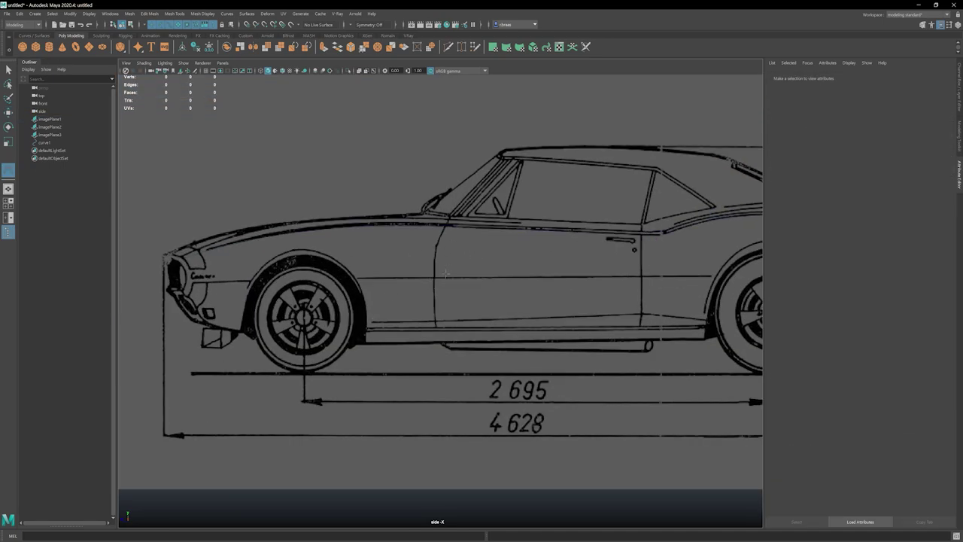
pyautogui.click(243, 329)
pyautogui.click(253, 283)
pyautogui.press('w')
# Step: In the front view, draw a CV curve across the Camaro's width along the hood's leading edge above the grille
pyautogui.press('space')
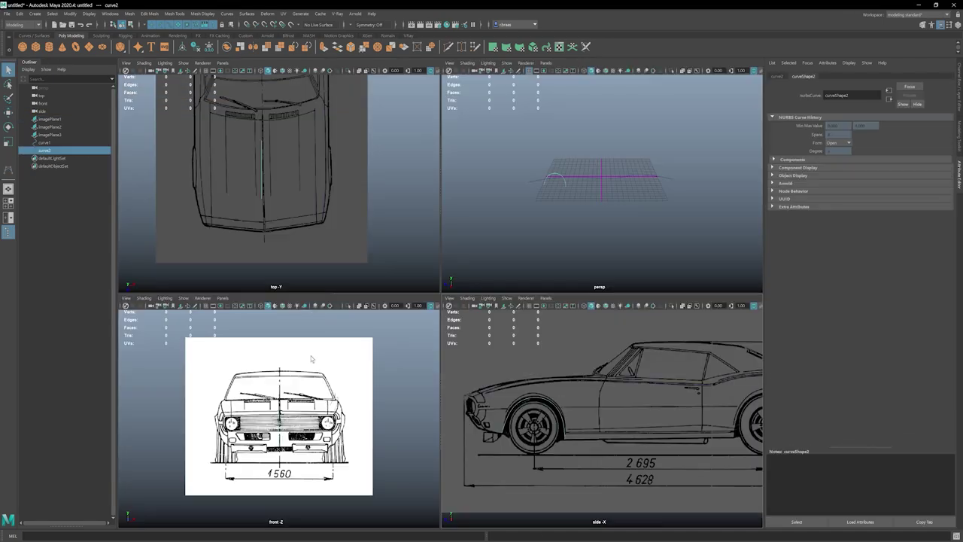
pyautogui.press('space')
pyautogui.press('g')
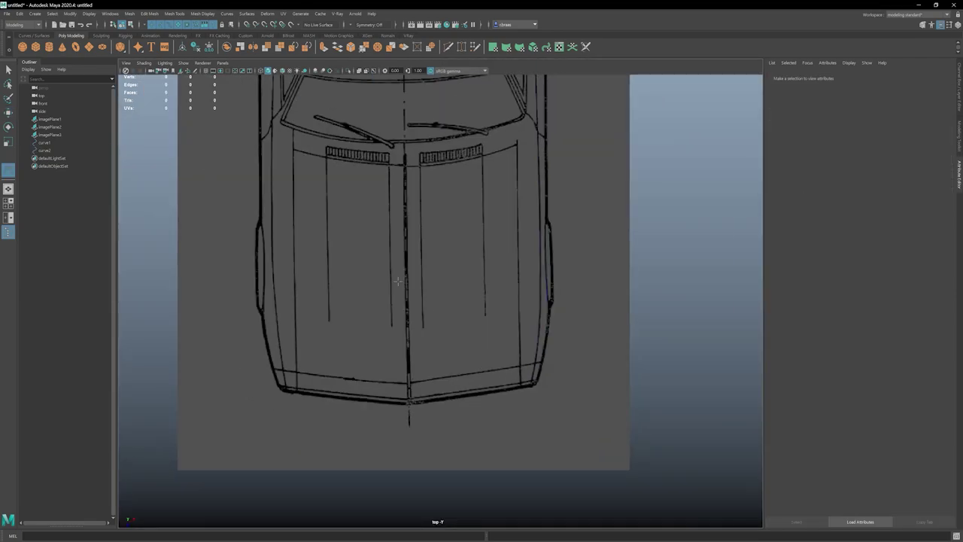
pyautogui.press('space')
pyautogui.press('space')
pyautogui.scroll(1, 316, 316)
pyautogui.click(249, 278)
pyautogui.click(434, 273)
pyautogui.click(609, 276)
pyautogui.click(636, 277)
pyautogui.press('w')
pyautogui.press('space')
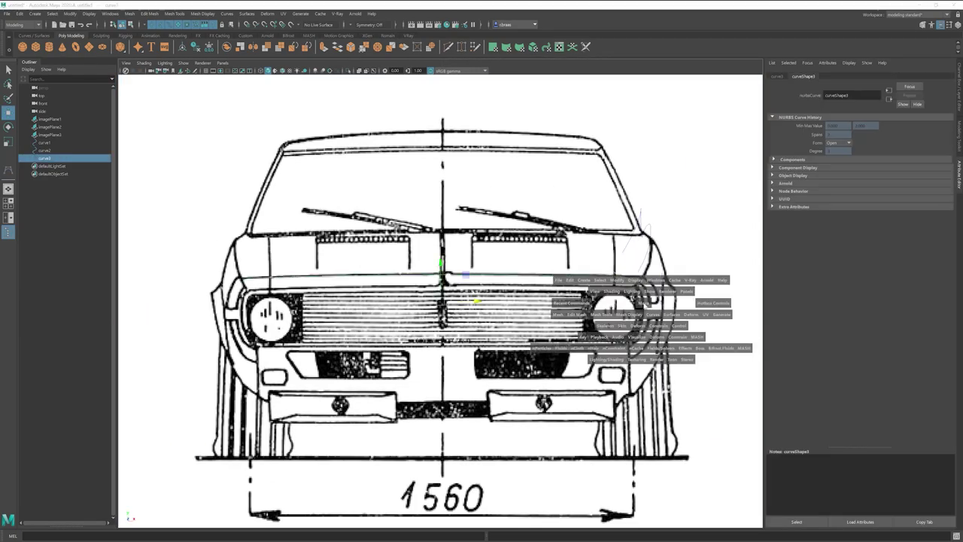
# Step: In the top view, move the hood-edge curve's middle control vertex forward to meet the V-shaped line at the centre
pyautogui.press('space')
pyautogui.moveTo(421, 159); pyautogui.dragTo(423, 380)
pyautogui.press('space')
pyautogui.press('space')
pyautogui.scroll(5, 404, 259)
pyautogui.rightClick(404, 259)
pyautogui.moveTo(404, 257); pyautogui.dragTo(369, 256, button='right')
pyautogui.click(398, 256)
pyautogui.moveTo(399, 278); pyautogui.dragTo(399, 310)
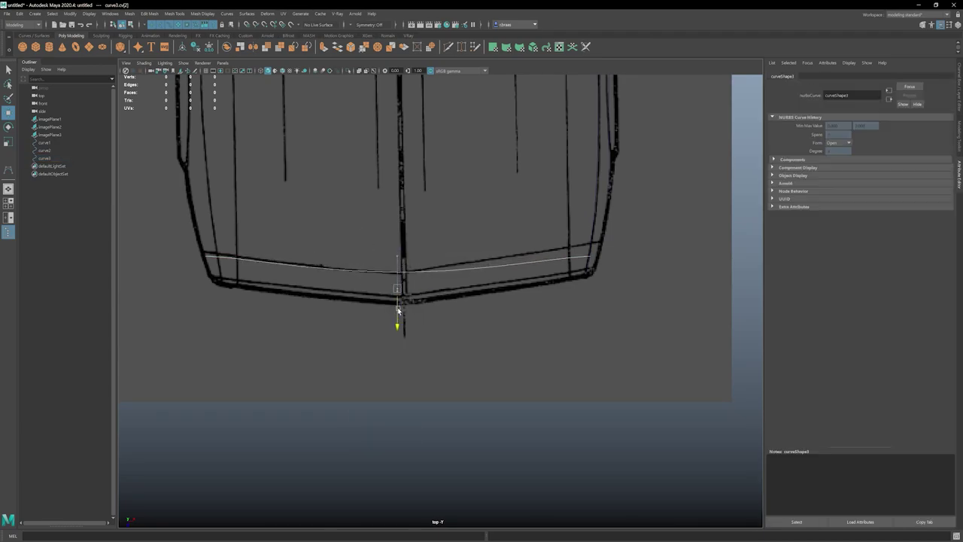
# Step: Adjust the hood-edge curve's outer control vertices in the top view so both ends follow the blueprint line
pyautogui.moveTo(580, 277); pyautogui.dragTo(580, 265)
pyautogui.moveTo(193, 242); pyautogui.dragTo(218, 268)
pyautogui.moveTo(207, 283); pyautogui.dragTo(208, 279)
pyautogui.press('space')
pyautogui.moveTo(268, 170); pyautogui.dragTo(257, 207)
pyautogui.press('space')
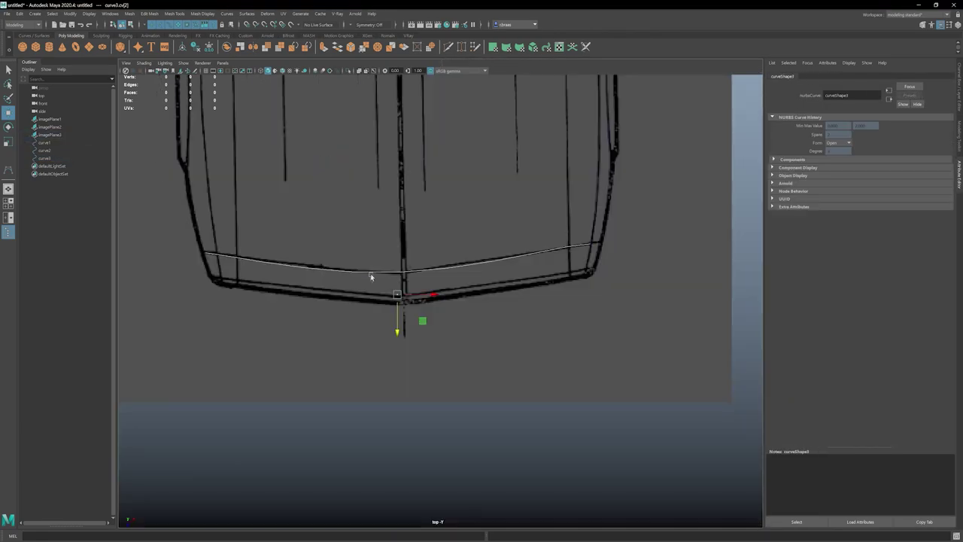
# Step: Put the top-view image plane on a new display layer and set that layer to Reference
pyautogui.click(491, 269)
pyautogui.click(491, 269)
pyautogui.click(958, 87)
pyautogui.click(949, 411)
pyautogui.doubleClick(880, 422)
# Step: Insert knots in the hood-edge curve at two curve points, one on each side of the centre line
pyautogui.moveTo(500, 236); pyautogui.dragTo(493, 309)
pyautogui.moveTo(466, 267); pyautogui.dragTo(425, 267, button='right')
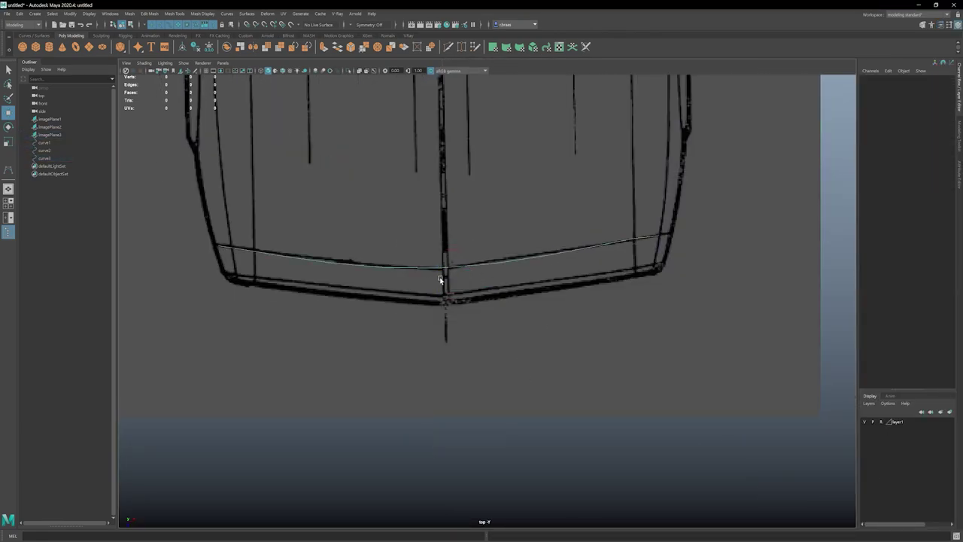
pyautogui.moveTo(441, 277); pyautogui.dragTo(454, 259)
pyautogui.press('q')
pyautogui.click(492, 266)
pyautogui.moveTo(491, 264); pyautogui.dragTo(491, 242, button='right')
pyautogui.click(531, 258)
pyautogui.keyDown('shift'); pyautogui.click(323, 261); pyautogui.keyUp('shift')
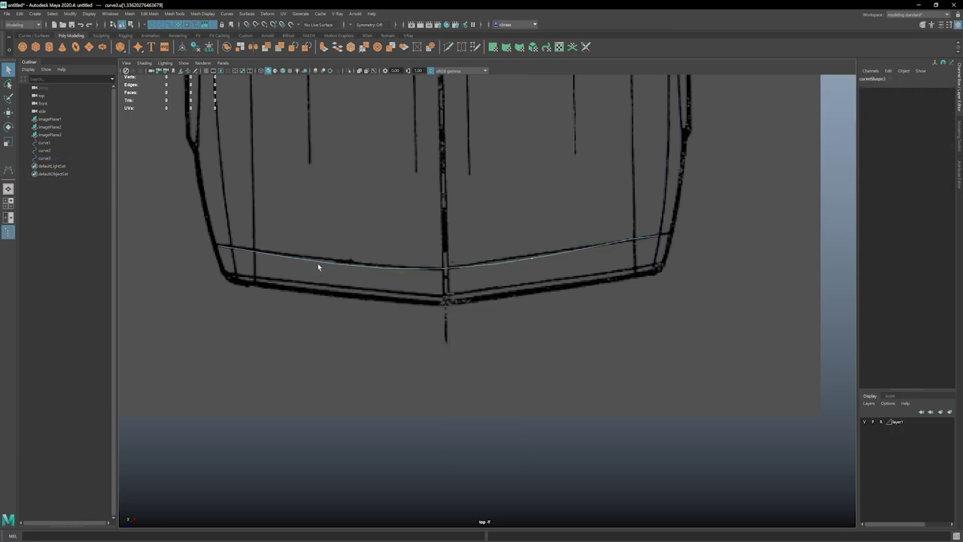
pyautogui.click(226, 13)
pyautogui.click(270, 196)
# Step: Move the hood-edge curve's control vertices in the top view to match the hood line on both sides of the centre
pyautogui.moveTo(313, 260); pyautogui.dragTo(278, 260, button='right')
pyautogui.press('w')
pyautogui.moveTo(290, 245); pyautogui.dragTo(306, 294)
pyautogui.moveTo(527, 235); pyautogui.dragTo(587, 277)
pyautogui.moveTo(575, 257); pyautogui.dragTo(567, 258)
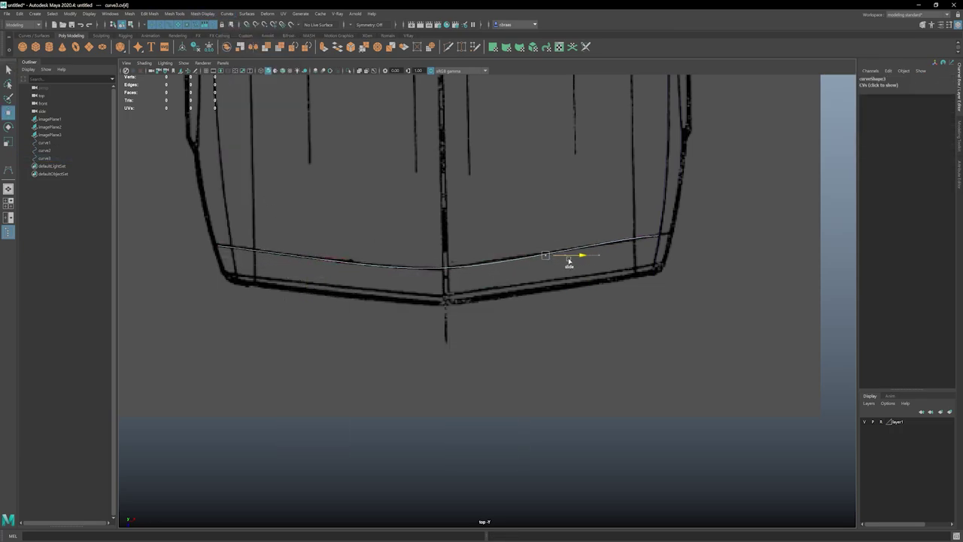
pyautogui.moveTo(620, 218); pyautogui.dragTo(662, 258)
pyautogui.moveTo(425, 252); pyautogui.dragTo(468, 283)
pyautogui.moveTo(481, 272); pyautogui.dragTo(480, 275)
pyautogui.moveTo(525, 239); pyautogui.dragTo(508, 287)
pyautogui.moveTo(425, 252); pyautogui.dragTo(466, 286)
pyautogui.moveTo(445, 304); pyautogui.dragTo(445, 305)
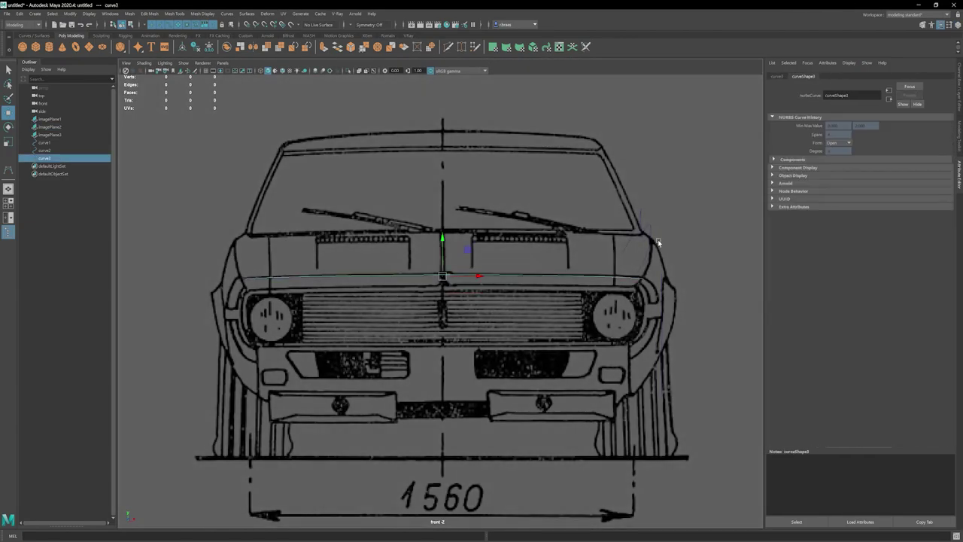
# Step: Select the shoulder curve and nudge it vertically in the side view
pyautogui.click(636, 225)
pyautogui.press('space')
pyautogui.moveTo(563, 347); pyautogui.dragTo(564, 345)
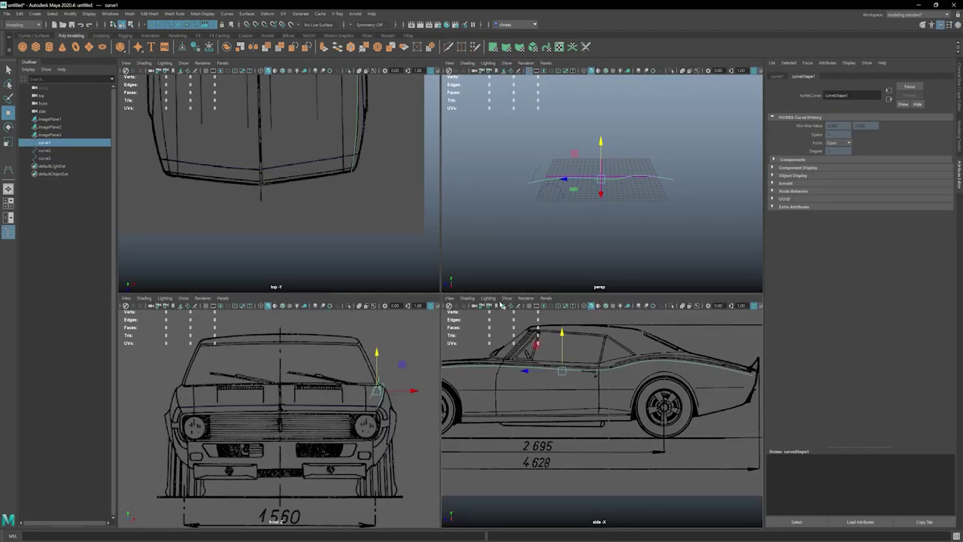
# Step: In the top view, draw a CV curve around the three-sided hood panel outline in front of one cowl vent
pyautogui.scroll(-5, 307, 181)
pyautogui.scroll(3, 310, 184)
pyautogui.press('space')
pyautogui.click(310, 184)
pyautogui.keyDown('alt'); pyautogui.moveTo(309, 184); pyautogui.dragTo(273, 281, button='middle'); pyautogui.keyUp('alt')
pyautogui.click(35, 13)
pyautogui.moveTo(50, 73)
pyautogui.click(143, 74)
pyautogui.click(453, 312)
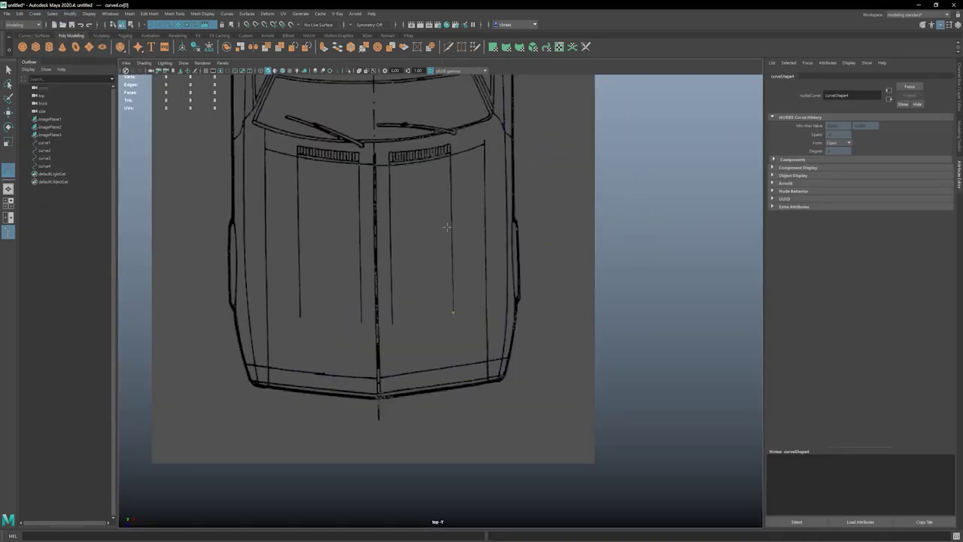
pyautogui.press('Return')
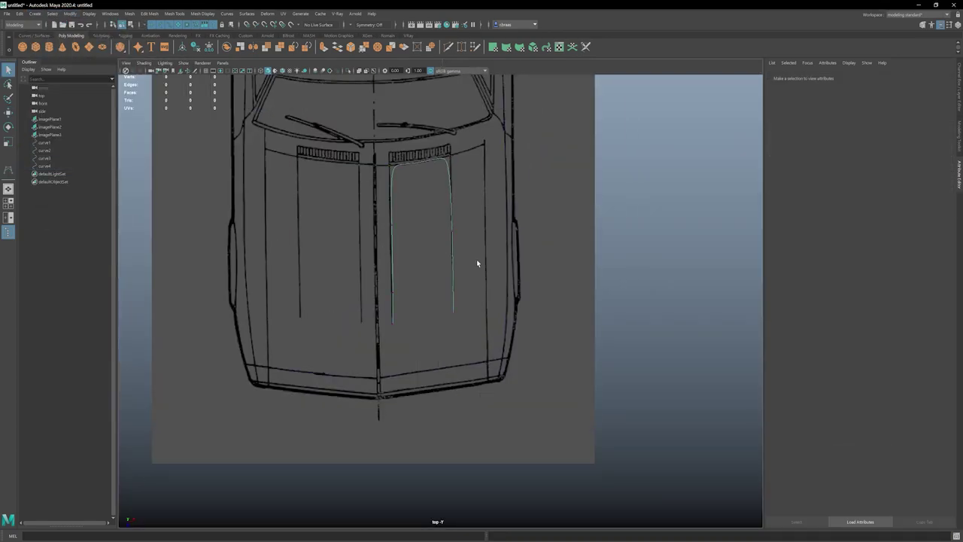
# Step: Move the hood panel curve vertically in the front view to line up with the cowl vent outline
pyautogui.press('space')
pyautogui.press('w')
pyautogui.moveTo(332, 354); pyautogui.dragTo(332, 341)
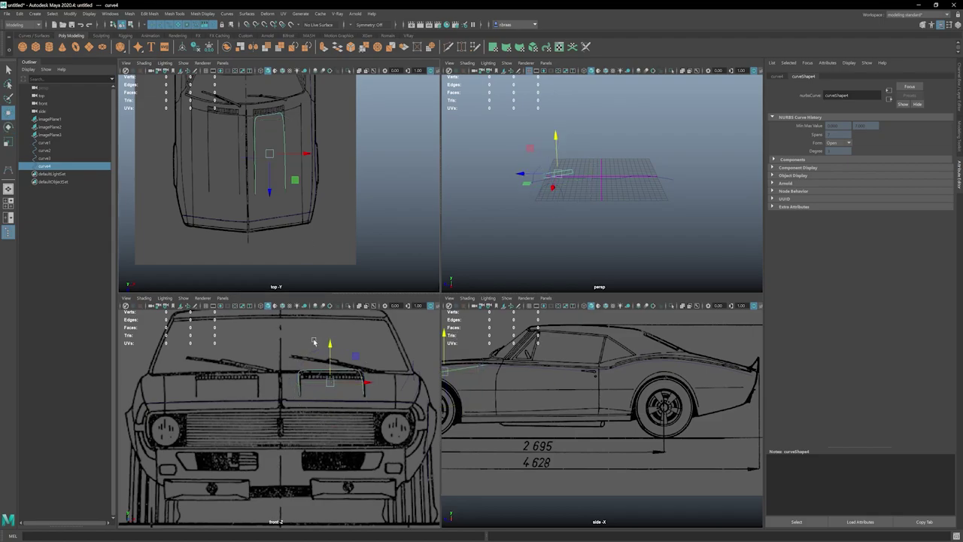
pyautogui.click(343, 384)
# Step: Adjust the hood panel curve's control vertices in the top view to follow the panel's corners and side lines
pyautogui.moveTo(293, 105); pyautogui.dragTo(254, 111, button='right')
pyautogui.press('space')
pyautogui.click(396, 142)
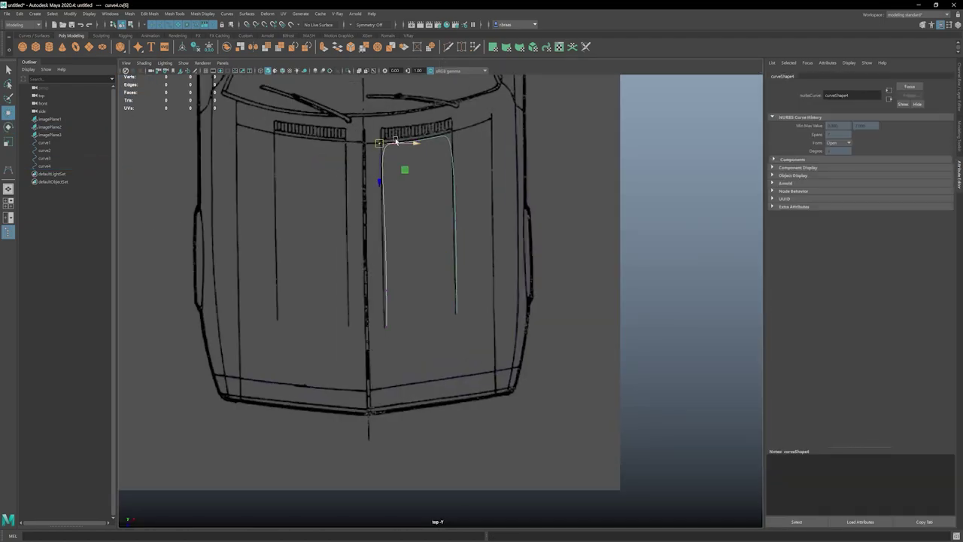
pyautogui.moveTo(492, 220); pyautogui.dragTo(494, 220)
pyautogui.click(382, 213)
pyautogui.click(386, 326)
pyautogui.click(386, 291)
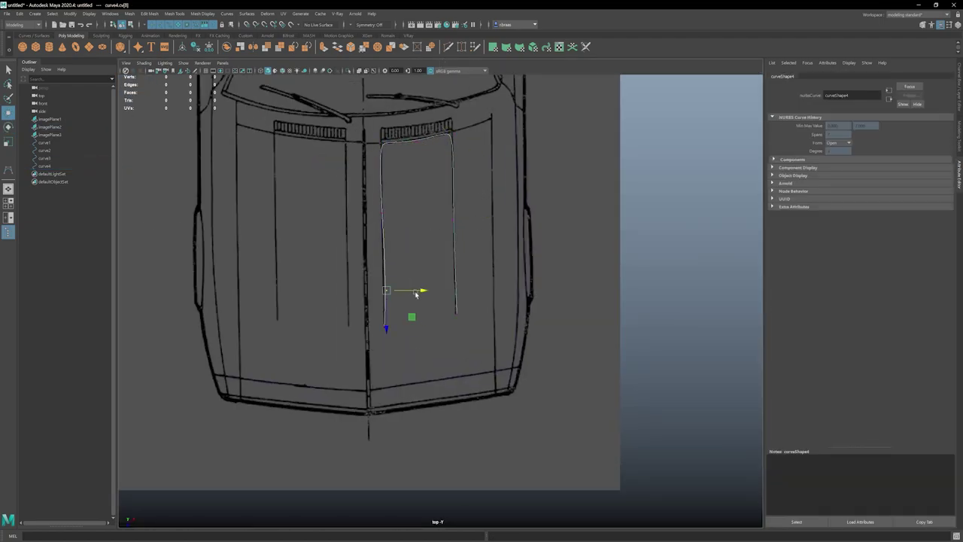
pyautogui.moveTo(419, 292); pyautogui.dragTo(417, 292)
pyautogui.click(382, 213)
pyautogui.moveTo(417, 214); pyautogui.dragTo(419, 214)
# Step: Select the hood panel curve's front-end control vertices in the side view and adjust their height in the front view
pyautogui.press('space')
pyautogui.press('space')
pyautogui.keyDown('alt'); pyautogui.moveTo(364, 340); pyautogui.dragTo(598, 385, button='middle'); pyautogui.keyUp('alt')
pyautogui.press('space')
pyautogui.scroll(3, 492, 386)
pyautogui.keyDown('alt'); pyautogui.moveTo(492, 387); pyautogui.dragTo(507, 358, button='middle'); pyautogui.keyUp('alt')
pyautogui.moveTo(513, 349); pyautogui.dragTo(555, 378)
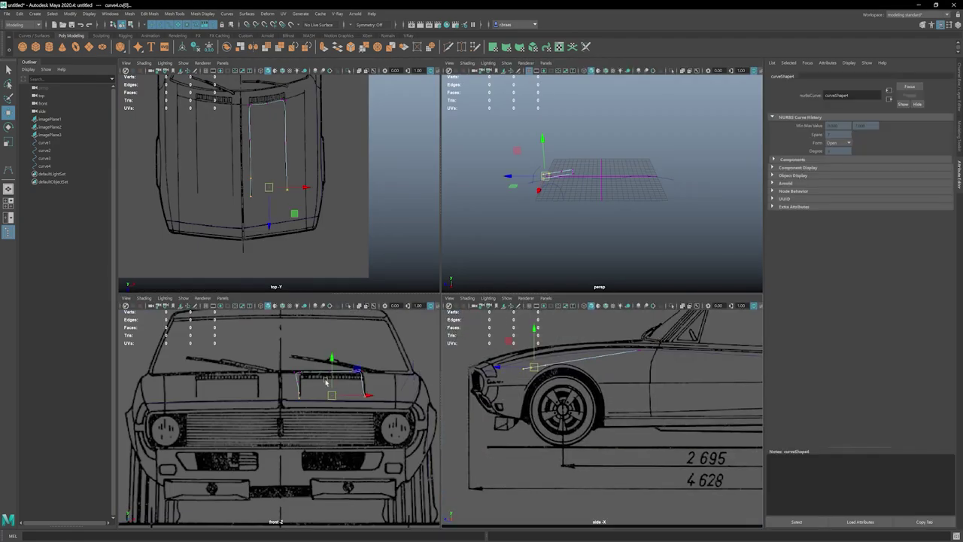
pyautogui.moveTo(332, 369); pyautogui.dragTo(338, 372)
# Step: Adjust the heights of the hood panel curve's rear and front control vertices so it follows the hood's slope
pyautogui.moveTo(240, 92); pyautogui.dragTo(303, 113)
pyautogui.moveTo(360, 372); pyautogui.dragTo(291, 385)
pyautogui.keyDown('alt'); pyautogui.moveTo(577, 373); pyautogui.dragTo(605, 388, button='middle'); pyautogui.keyUp('alt')
pyautogui.scroll(2, 549, 414)
pyautogui.moveTo(622, 357); pyautogui.dragTo(609, 340)
pyautogui.moveTo(582, 359); pyautogui.dragTo(521, 385)
pyautogui.moveTo(546, 356)
pyautogui.mouseDown()
pyautogui.moveTo(517, 346)
pyautogui.moveTo(547, 342)
pyautogui.mouseUp()
# Step: In the perspective view, deselect the curves, hide the grid and cycle the viewport background colour
pyautogui.press('e')
pyautogui.press('w')
pyautogui.press('space')
pyautogui.keyDown('alt'); pyautogui.moveTo(561, 236); pyautogui.dragTo(472, 313); pyautogui.keyUp('alt')
pyautogui.press('q')
pyautogui.click(472, 313)
pyautogui.click(206, 71)
pyautogui.hotkey('alt', 'b')
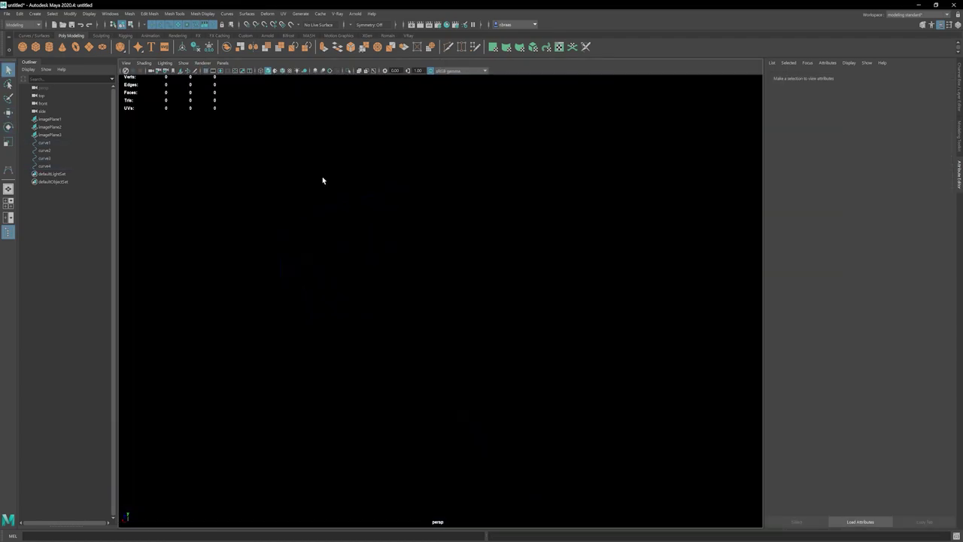
pyautogui.hotkey('alt', 'b')
pyautogui.hotkey('alt', 'b')
pyautogui.keyDown('alt'); pyautogui.moveTo(527, 297); pyautogui.dragTo(467, 297); pyautogui.keyUp('alt')
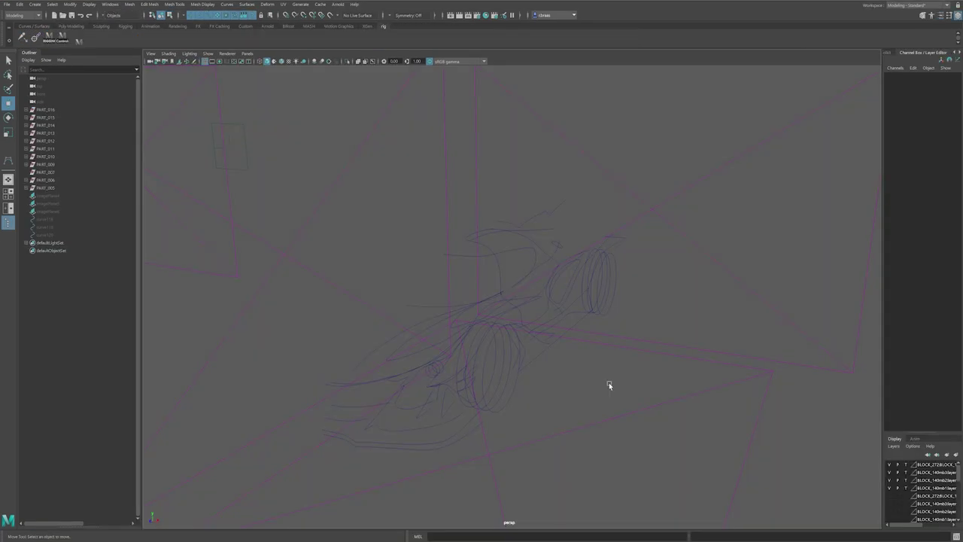
# Step: Examine the finished sports car guide curves in the perspective view from the front, side and rear
pyautogui.keyDown('alt'); pyautogui.moveTo(696, 297); pyautogui.dragTo(473, 313); pyautogui.keyUp('alt')
pyautogui.keyDown('alt'); pyautogui.moveTo(574, 328); pyautogui.dragTo(547, 322); pyautogui.keyUp('alt')
pyautogui.keyDown('alt'); pyautogui.moveTo(547, 322); pyautogui.dragTo(553, 237); pyautogui.keyUp('alt')
pyautogui.keyDown('alt'); pyautogui.moveTo(552, 238); pyautogui.dragTo(509, 338, button='right'); pyautogui.keyUp('alt')
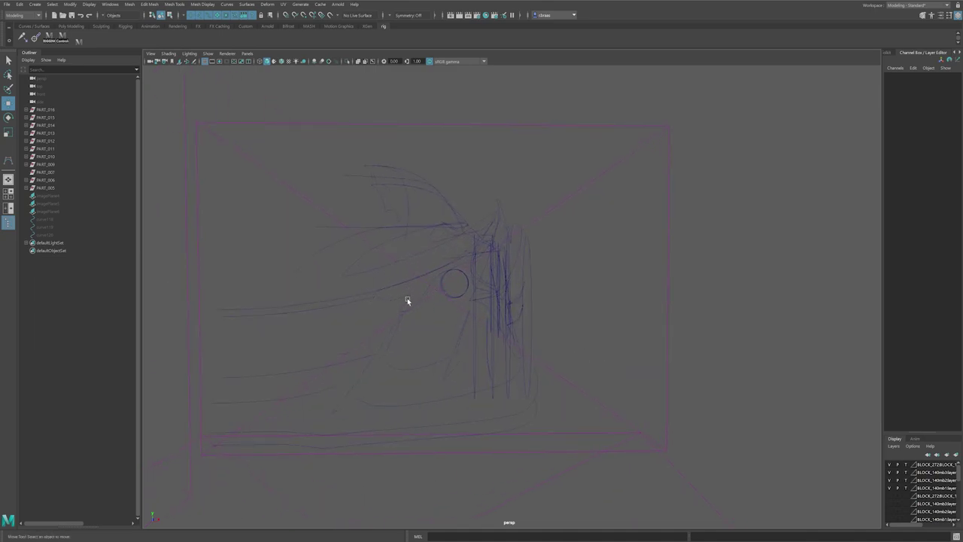
pyautogui.keyDown('alt'); pyautogui.moveTo(436, 278); pyautogui.dragTo(521, 251); pyautogui.keyUp('alt')
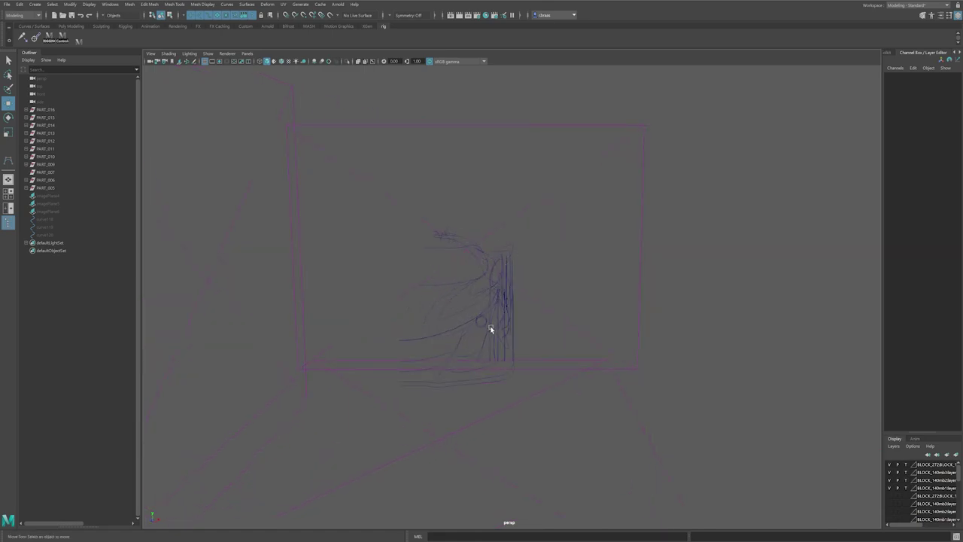
pyautogui.keyDown('alt'); pyautogui.moveTo(490, 328); pyautogui.dragTo(592, 228); pyautogui.keyUp('alt')
pyautogui.keyDown('alt'); pyautogui.moveTo(525, 261); pyautogui.dragTo(499, 288, button='right'); pyautogui.keyUp('alt')
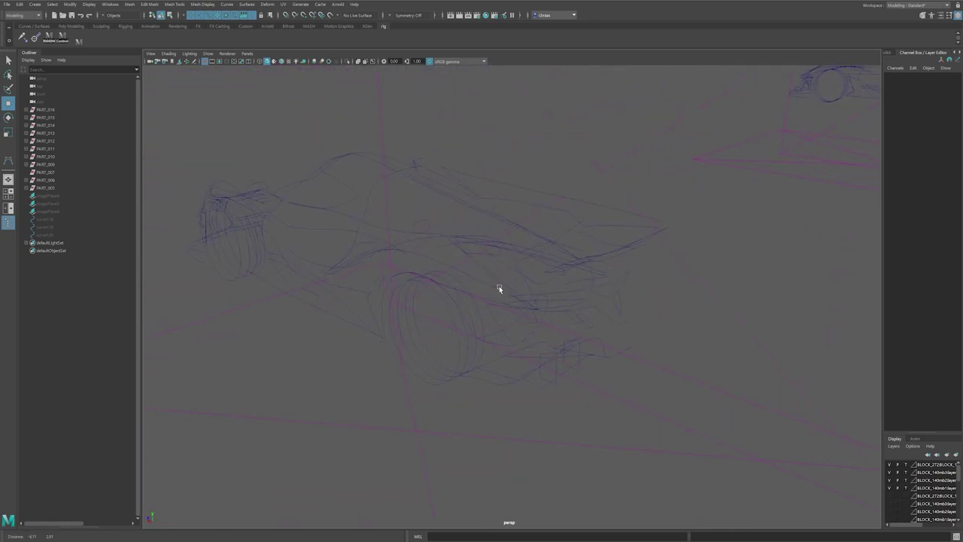
pyautogui.keyDown('alt'); pyautogui.moveTo(505, 285); pyautogui.dragTo(358, 343); pyautogui.keyUp('alt')
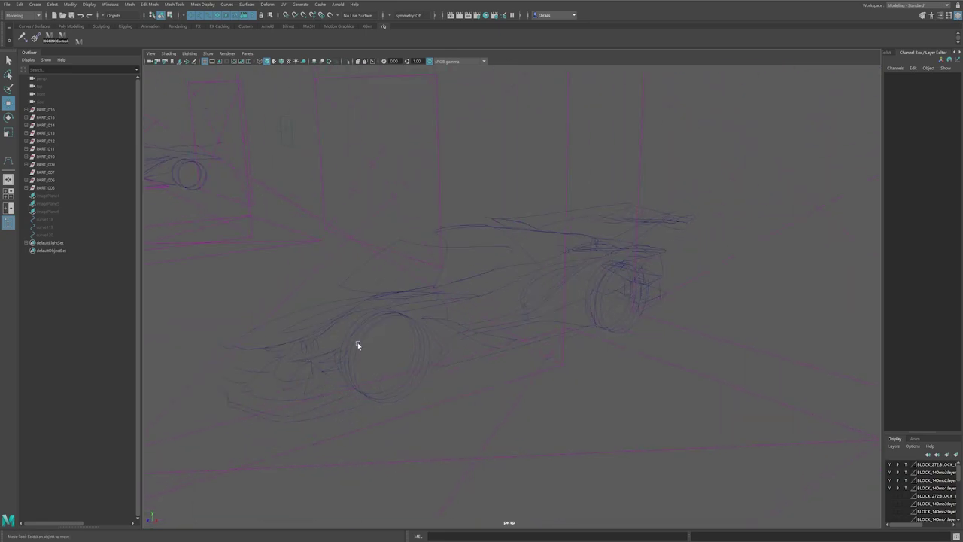
# Step: Select the small circle curve at the sports car's rear and examine the surrounding rear guide curves
pyautogui.moveTo(602, 162); pyautogui.dragTo(715, 232)
pyautogui.click(712, 304)
pyautogui.keyDown('alt'); pyautogui.moveTo(687, 313); pyautogui.dragTo(567, 283); pyautogui.keyUp('alt')
pyautogui.click(575, 269)
pyautogui.keyDown('alt'); pyautogui.moveTo(567, 283); pyautogui.dragTo(607, 313, button='right'); pyautogui.keyUp('alt')
pyautogui.keyDown('alt'); pyautogui.moveTo(608, 313); pyautogui.dragTo(607, 282); pyautogui.keyUp('alt')
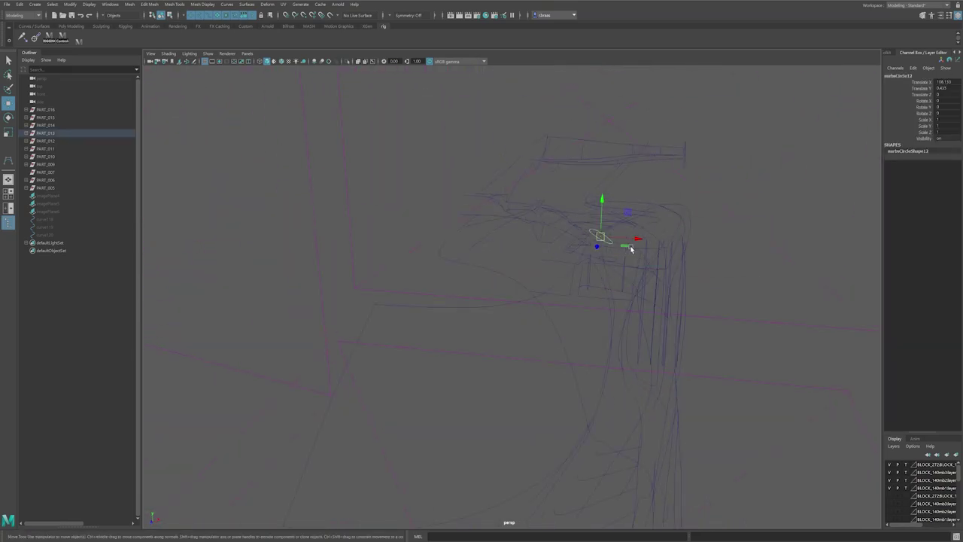
pyautogui.moveTo(632, 247)
pyautogui.mouseDown()
pyautogui.moveTo(628, 238)
pyautogui.moveTo(509, 250)
pyautogui.mouseUp()
pyautogui.keyDown('alt'); pyautogui.moveTo(509, 250); pyautogui.dragTo(489, 250, button='right'); pyautogui.keyUp('alt')
pyautogui.click(489, 250)
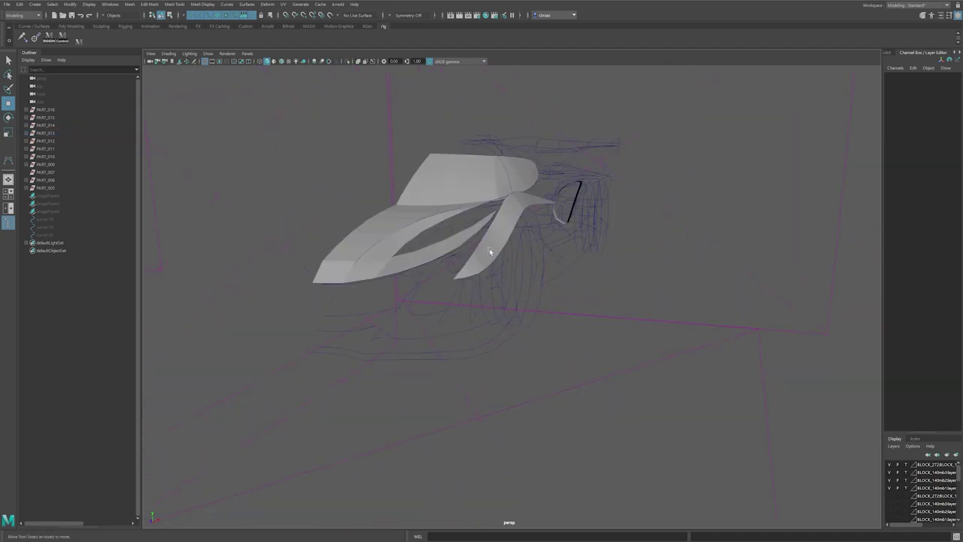
# Step: Examine the polygon panels built over the sports car's hood, windshield, front fender and side intake curves
pyautogui.keyDown('alt'); pyautogui.moveTo(489, 250); pyautogui.dragTo(516, 312); pyautogui.keyUp('alt')
pyautogui.keyDown('alt'); pyautogui.moveTo(474, 299); pyautogui.dragTo(524, 287, button='middle'); pyautogui.keyUp('alt')
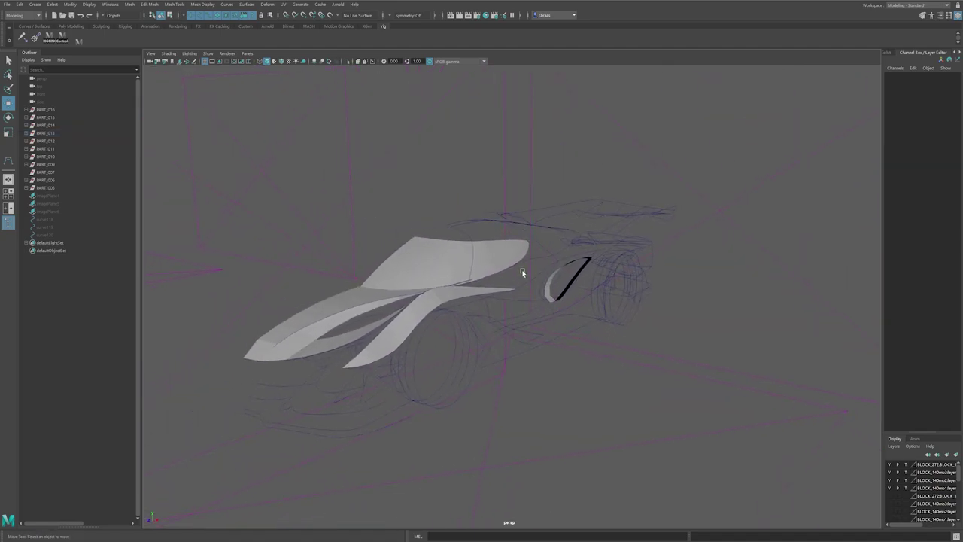
pyautogui.keyDown('alt'); pyautogui.moveTo(498, 273); pyautogui.dragTo(548, 208); pyautogui.keyUp('alt')
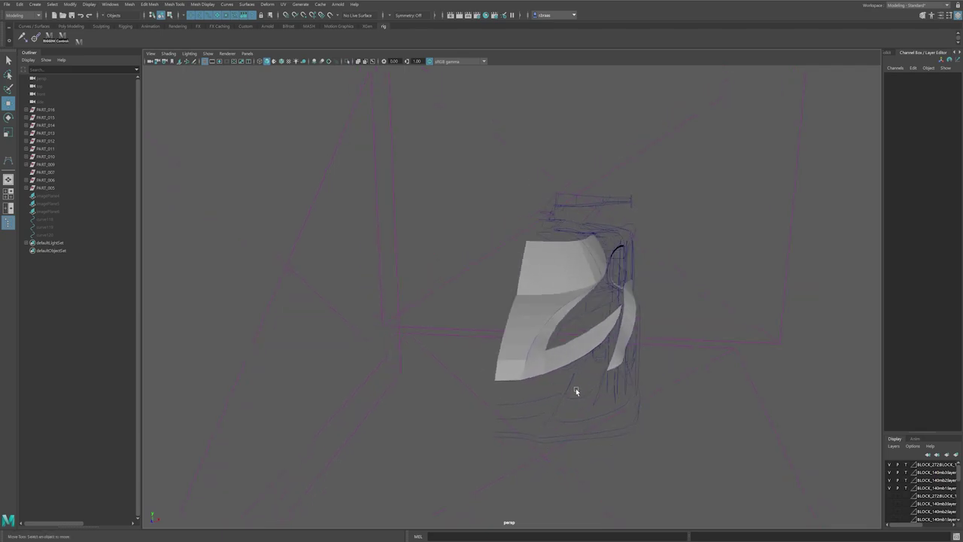
pyautogui.click(525, 356)
pyautogui.click(730, 308)
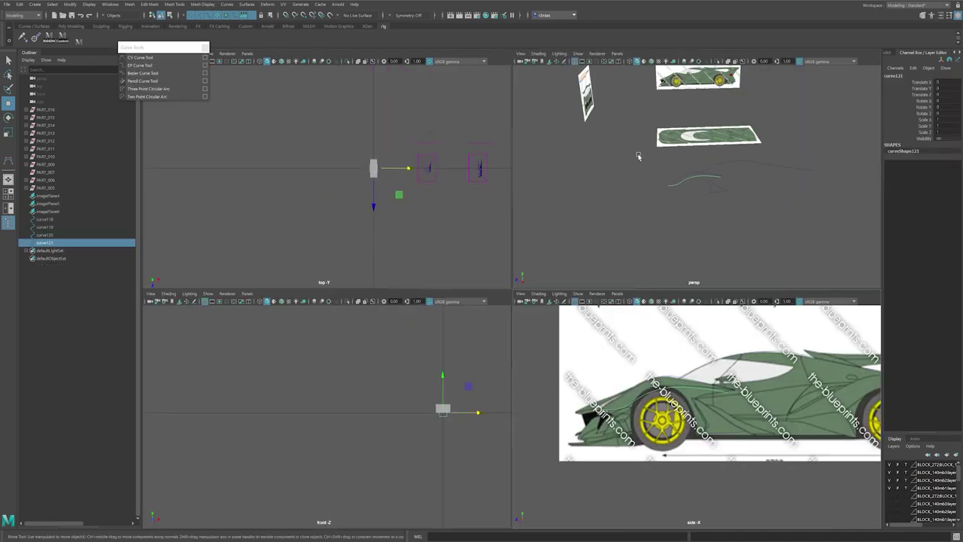
# Step: Create a polygon plane with its width and height subdivisions set to 1
pyautogui.keyDown('alt'); pyautogui.moveTo(598, 193); pyautogui.dragTo(699, 182); pyautogui.keyUp('alt')
pyautogui.press('space')
pyautogui.keyDown('alt'); pyautogui.moveTo(514, 220); pyautogui.dragTo(523, 264); pyautogui.keyUp('alt')
pyautogui.click(547, 272)
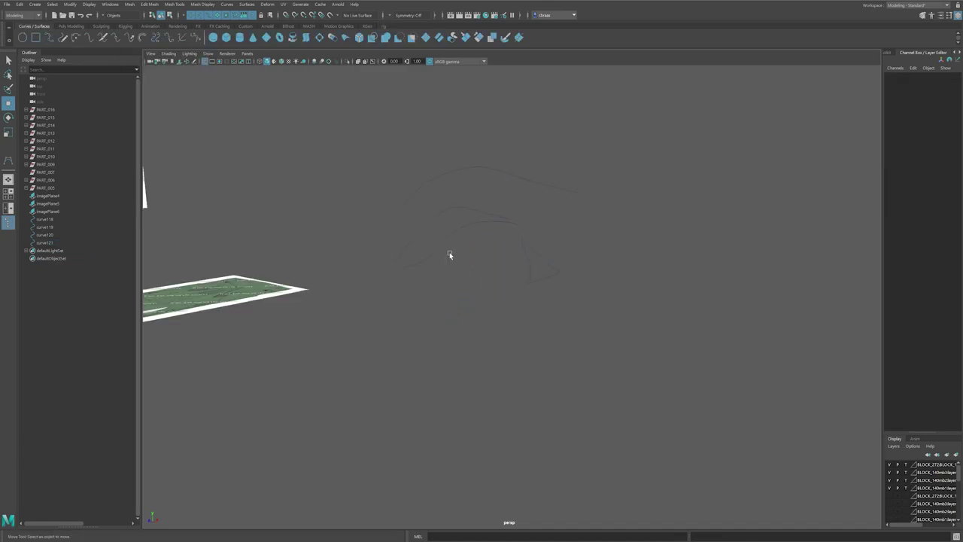
pyautogui.keyDown('alt'); pyautogui.moveTo(450, 254); pyautogui.dragTo(456, 282); pyautogui.keyUp('alt')
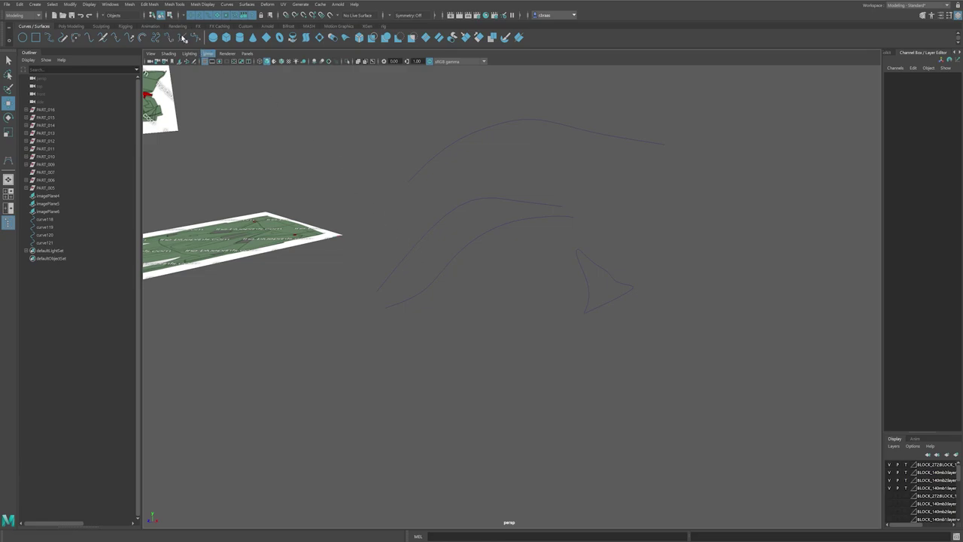
pyautogui.click(71, 26)
pyautogui.click(91, 39)
pyautogui.press('a')
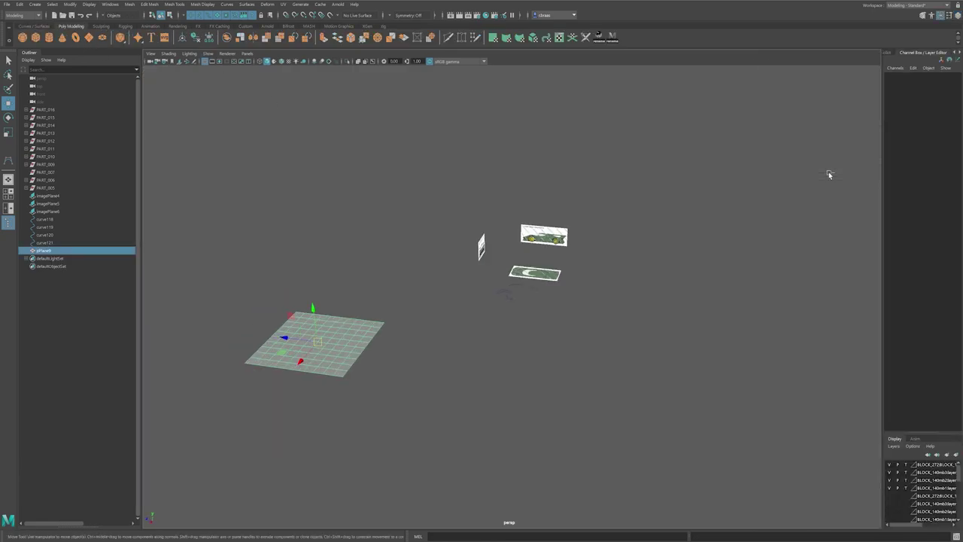
pyautogui.click(919, 164)
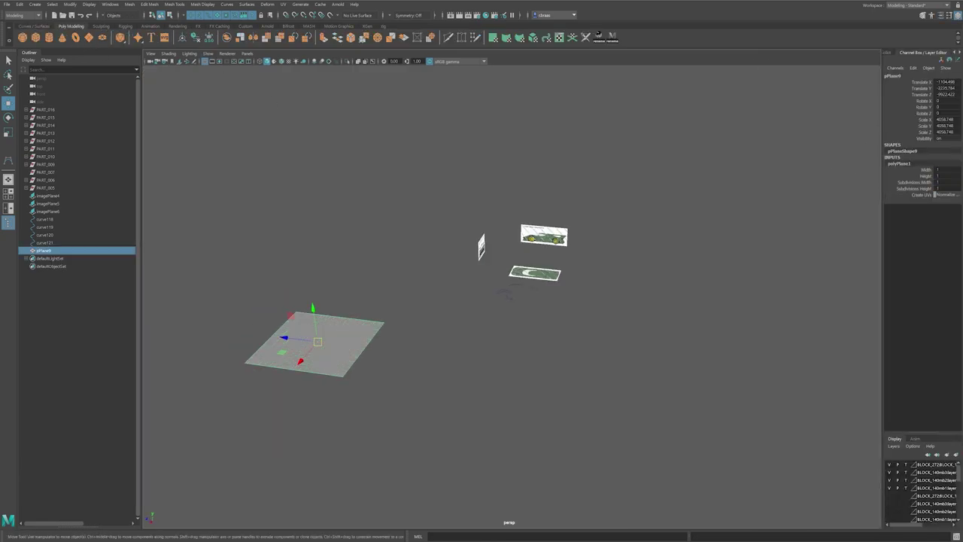
# Step: Move the plane to the fender curves with Translate X at 0 and scale it down uniformly to about 137
pyautogui.moveTo(304, 338); pyautogui.dragTo(442, 329)
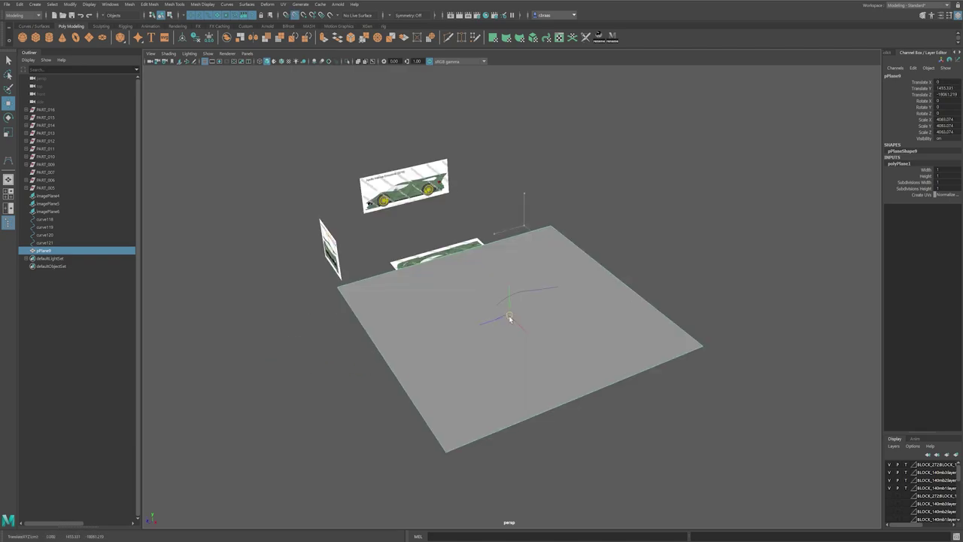
pyautogui.moveTo(509, 317)
pyautogui.mouseDown()
pyautogui.moveTo(516, 312)
pyautogui.moveTo(509, 316)
pyautogui.mouseUp()
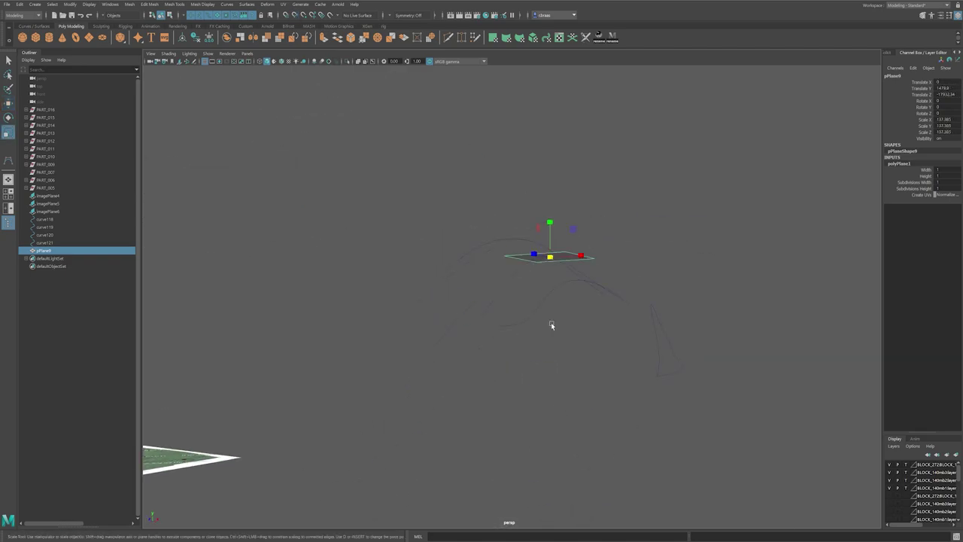
pyautogui.keyDown('alt'); pyautogui.moveTo(551, 324); pyautogui.dragTo(490, 290); pyautogui.keyUp('alt')
# Step: Snap the plane's four corner vertices onto the two front fender curves to form the first segment between them
pyautogui.press('e')
pyautogui.press('w')
pyautogui.moveTo(491, 170); pyautogui.dragTo(436, 340)
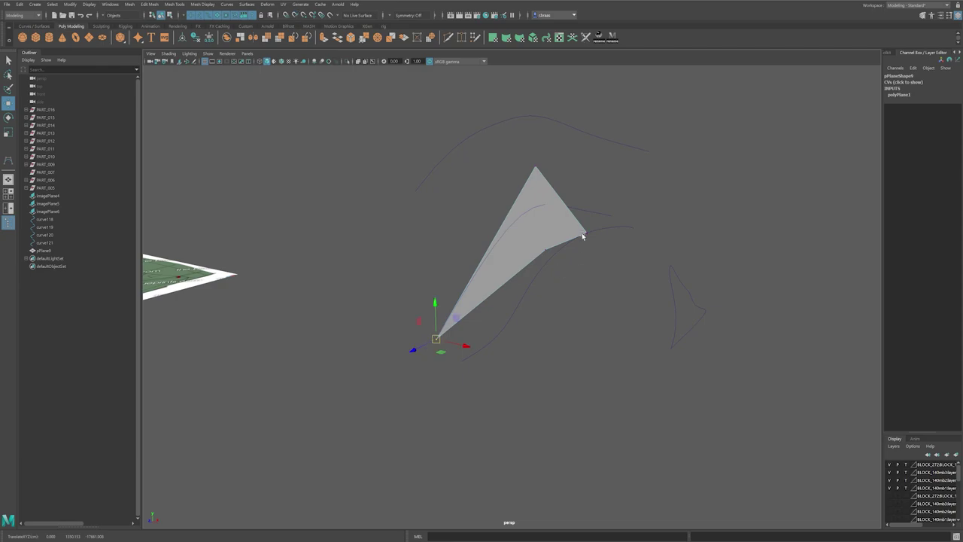
pyautogui.moveTo(546, 247); pyautogui.dragTo(461, 361)
pyautogui.moveTo(586, 232); pyautogui.dragTo(516, 303)
pyautogui.moveTo(535, 166); pyautogui.dragTo(496, 248)
# Step: Extrude the fender segment's rear edge and snap its two new vertices to the rear ends of the fender curves
pyautogui.keyDown('alt'); pyautogui.moveTo(536, 283); pyautogui.dragTo(475, 312); pyautogui.keyUp('alt')
pyautogui.keyDown('alt'); pyautogui.moveTo(370, 333); pyautogui.dragTo(493, 305, button='middle'); pyautogui.keyUp('alt')
pyautogui.rightClick(482, 295)
pyautogui.moveTo(482, 295); pyautogui.dragTo(481, 273, button='right')
pyautogui.keyDown('shift'); pyautogui.moveTo(493, 277); pyautogui.dragTo(625, 246); pyautogui.keyUp('shift')
pyautogui.moveTo(585, 226); pyautogui.dragTo(580, 228, button='right')
pyautogui.click(624, 215)
pyautogui.middleClick(716, 211)
pyautogui.click(626, 281)
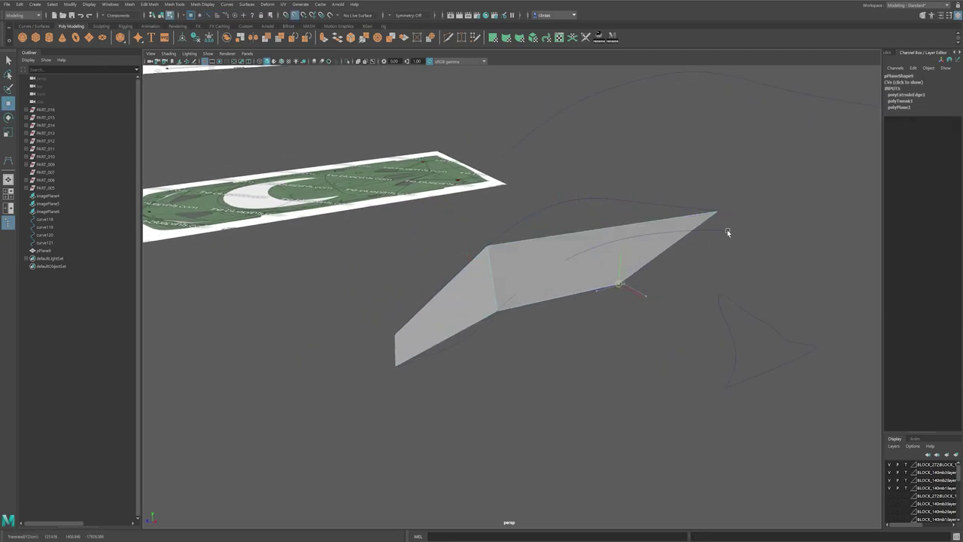
pyautogui.middleClick(728, 230)
# Step: Insert four edge loops across the fender strip with the Multi-Cut tool
pyautogui.click(449, 39)
pyautogui.click(449, 39)
pyautogui.keyDown('ctrl'); pyautogui.middleClick(443, 290); pyautogui.keyUp('ctrl')
# Step: Snap the fender strip's new upper-edge vertices onto the upper fender curve
pyautogui.click(552, 236)
pyautogui.middleClick(547, 208)
pyautogui.click(615, 227)
pyautogui.middleClick(617, 197)
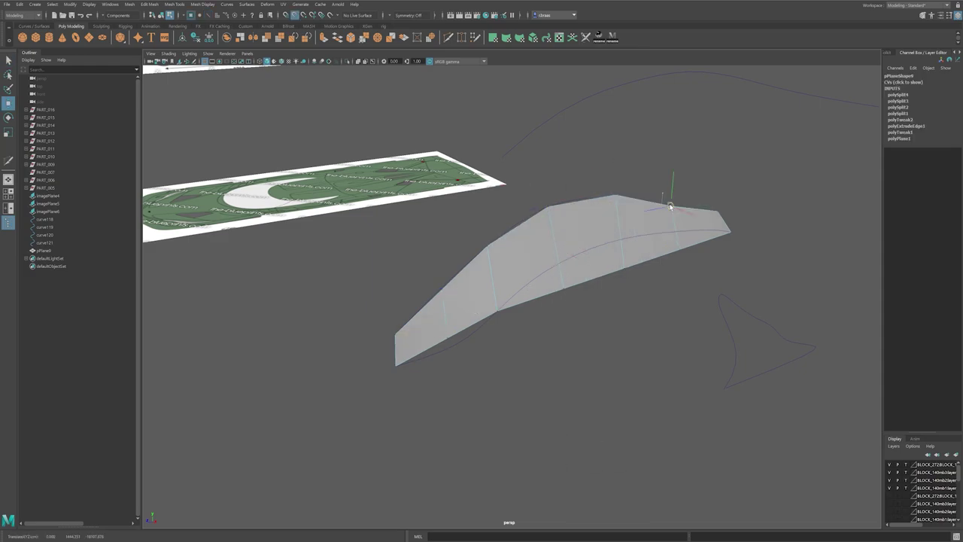
# Step: Snap the fender strip's lower-edge vertices onto the lower fender curve, working from the rear to the front
pyautogui.click(673, 251)
pyautogui.middleClick(673, 233)
pyautogui.click(625, 267)
pyautogui.middleClick(623, 239)
pyautogui.click(561, 290)
pyautogui.middleClick(557, 259)
pyautogui.click(497, 310)
pyautogui.click(445, 336)
pyautogui.middleClick(453, 348)
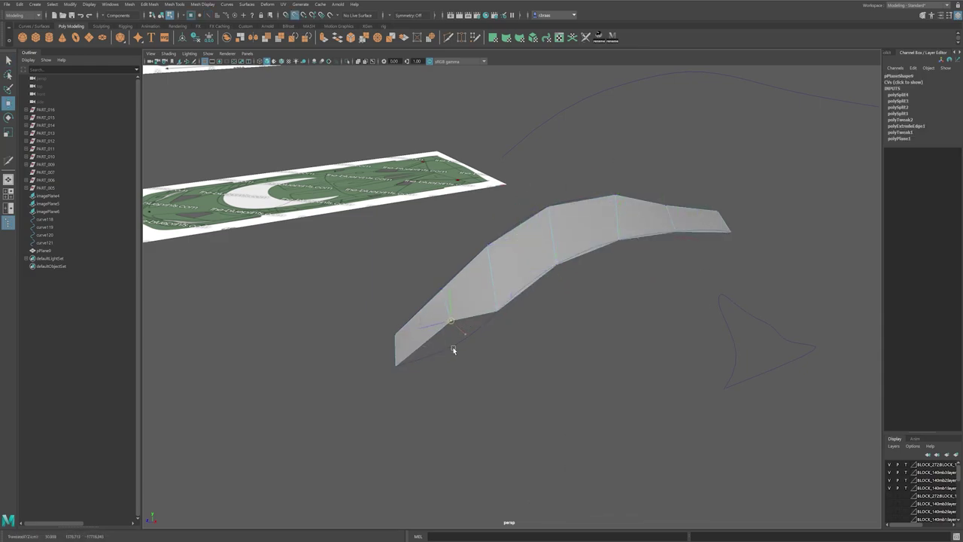
# Step: Return the fender strip to object mode, deselect it and exit its isolated view
pyautogui.rightClick(546, 249)
pyautogui.moveTo(555, 254); pyautogui.dragTo(589, 237, button='right')
pyautogui.click(506, 320)
pyautogui.keyDown('alt'); pyautogui.moveTo(505, 320); pyautogui.dragTo(515, 274); pyautogui.keyUp('alt')
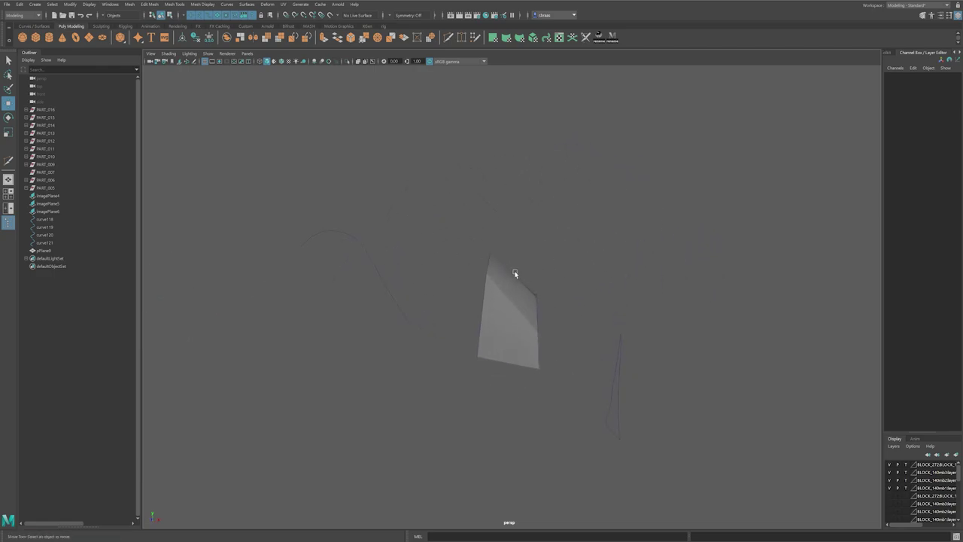
pyautogui.click(496, 320)
pyautogui.click(554, 384)
pyautogui.hotkey('ctrl', '1')
# Step: Examine the low-poly blockout of the car body, switching back to Maya from the browser's car modeling reference images
pyautogui.keyDown('alt'); pyautogui.moveTo(507, 303); pyautogui.dragTo(548, 293); pyautogui.keyUp('alt')
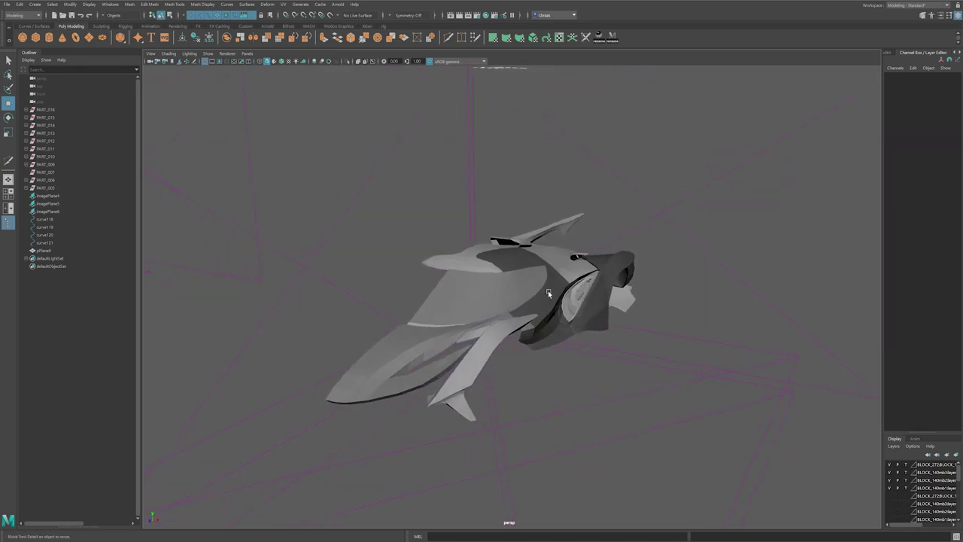
pyautogui.keyDown('alt'); pyautogui.moveTo(485, 352); pyautogui.dragTo(517, 357); pyautogui.keyUp('alt')
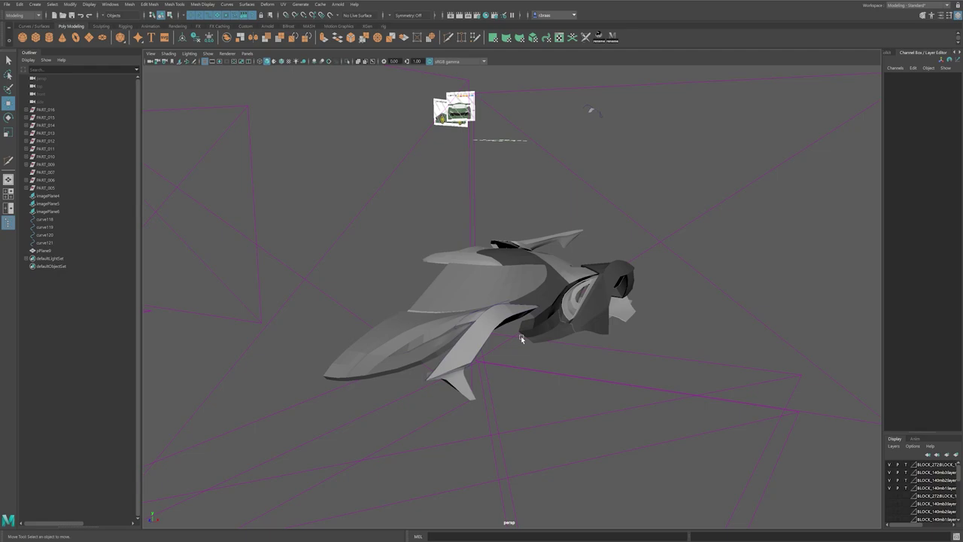
pyautogui.keyDown('alt'); pyautogui.moveTo(520, 335); pyautogui.dragTo(524, 287); pyautogui.keyUp('alt')
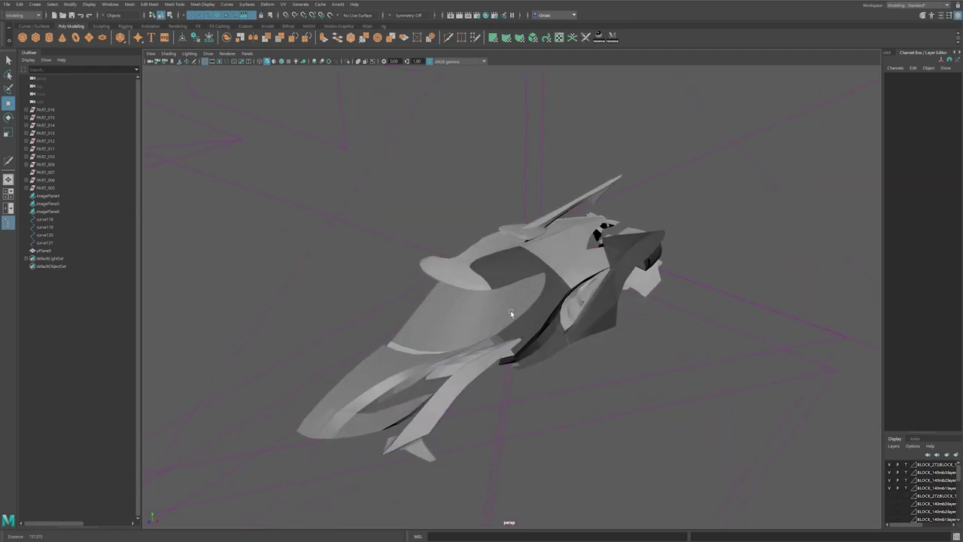
pyautogui.keyDown('alt'); pyautogui.moveTo(510, 313); pyautogui.dragTo(544, 311); pyautogui.keyUp('alt')
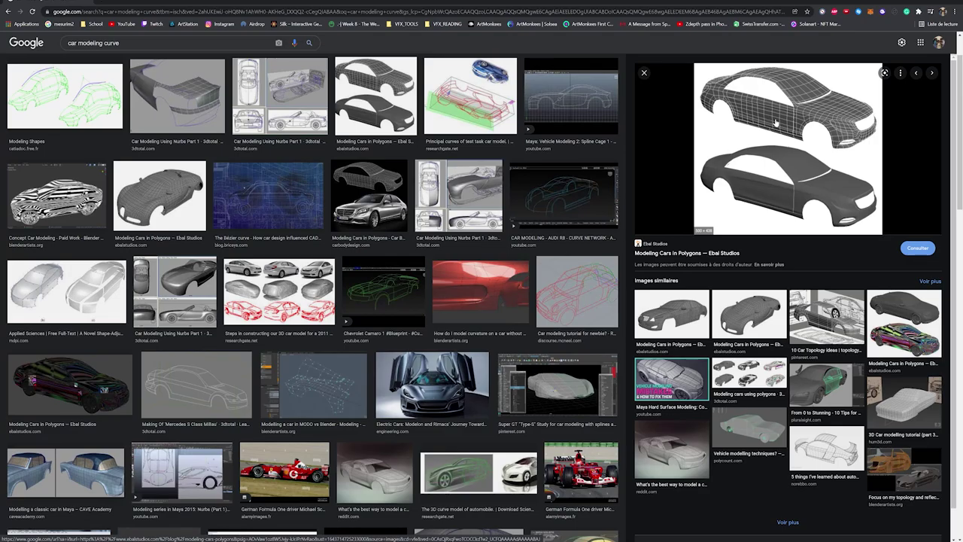
pyautogui.hotkey('alt', 'Tab')
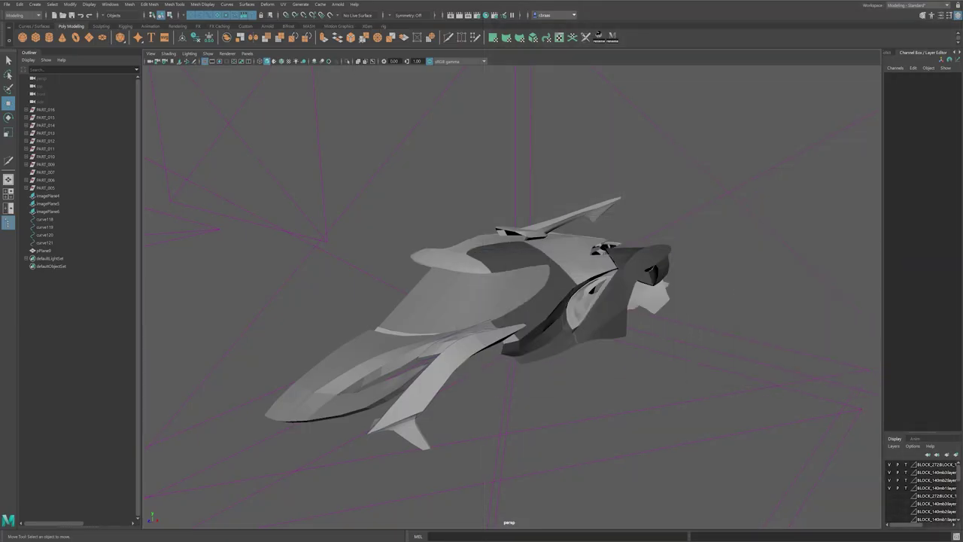
pyautogui.keyDown('alt'); pyautogui.moveTo(465, 207); pyautogui.dragTo(557, 321); pyautogui.keyUp('alt')
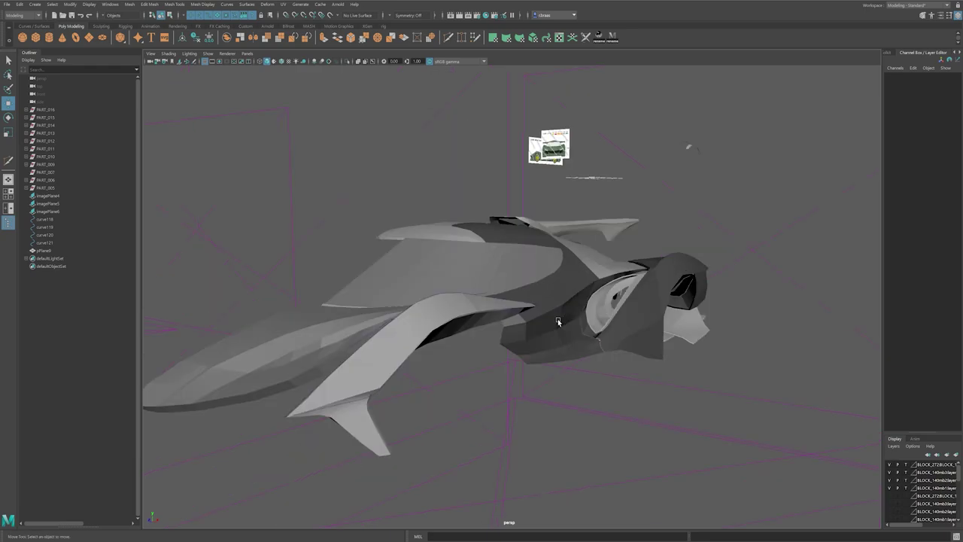
# Step: Examine the half-body model with green panels, its rear end, the separate wheel and the flat lattice grid
pyautogui.click(666, 416)
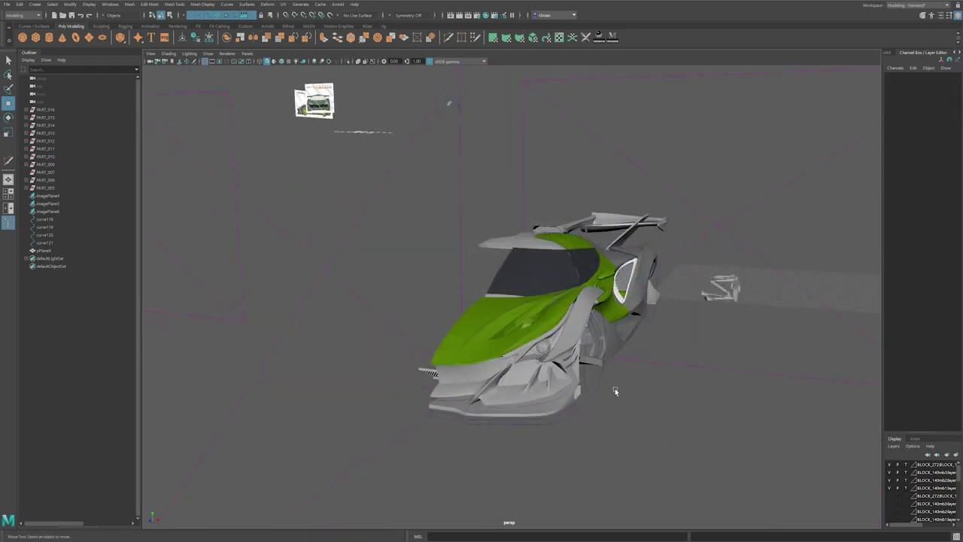
pyautogui.keyDown('alt'); pyautogui.moveTo(615, 391); pyautogui.dragTo(640, 381, button='right'); pyautogui.keyUp('alt')
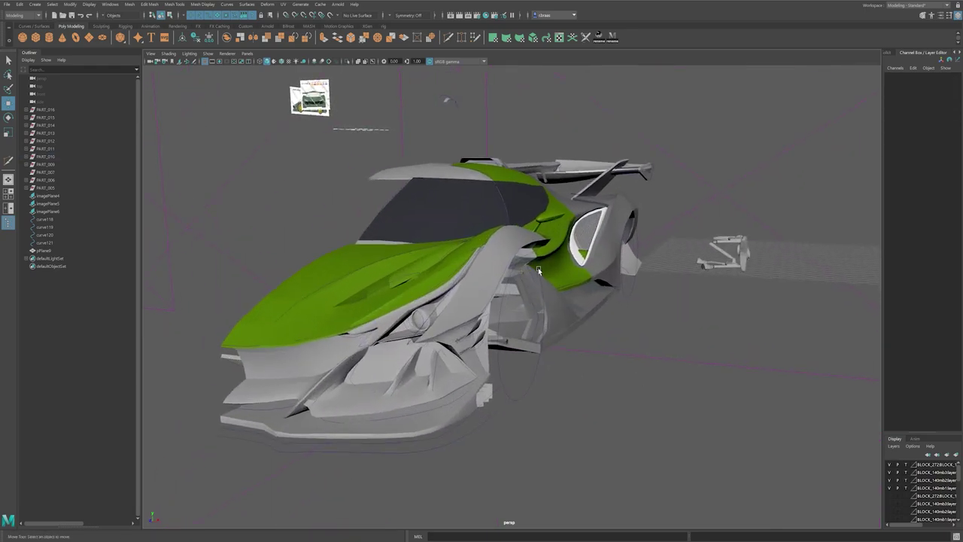
pyautogui.keyDown('alt'); pyautogui.moveTo(630, 308); pyautogui.dragTo(542, 249); pyautogui.keyUp('alt')
pyautogui.keyDown('alt'); pyautogui.moveTo(474, 263); pyautogui.dragTo(369, 260); pyautogui.keyUp('alt')
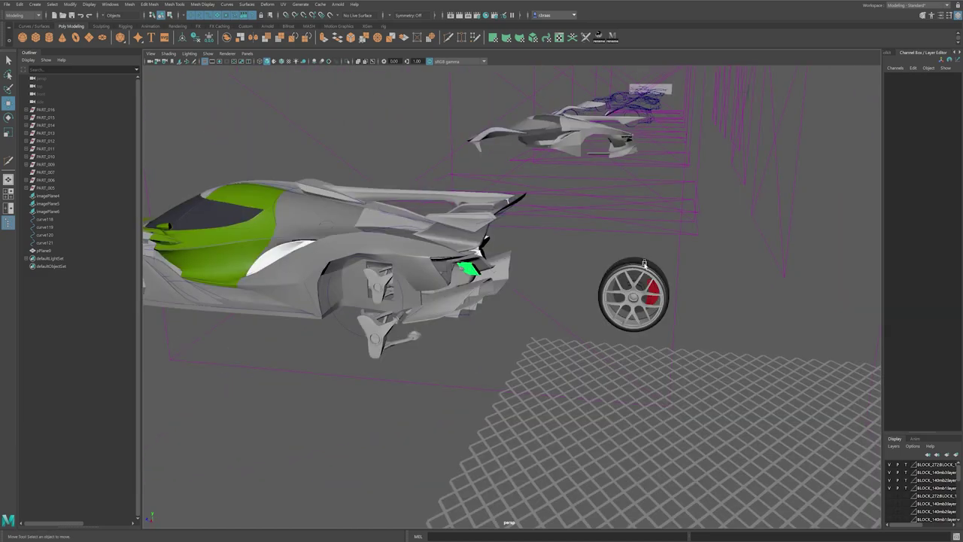
pyautogui.moveTo(585, 259); pyautogui.dragTo(630, 302)
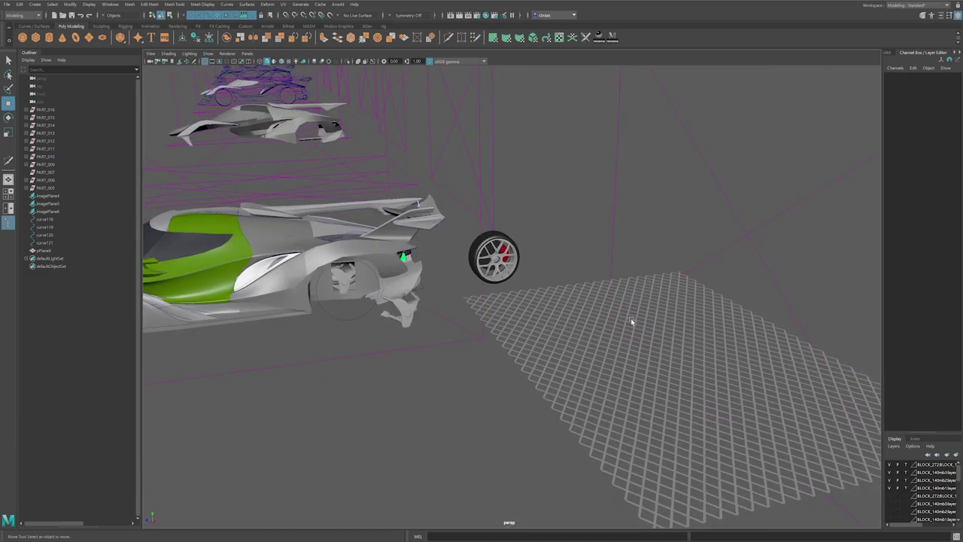
pyautogui.click(631, 321)
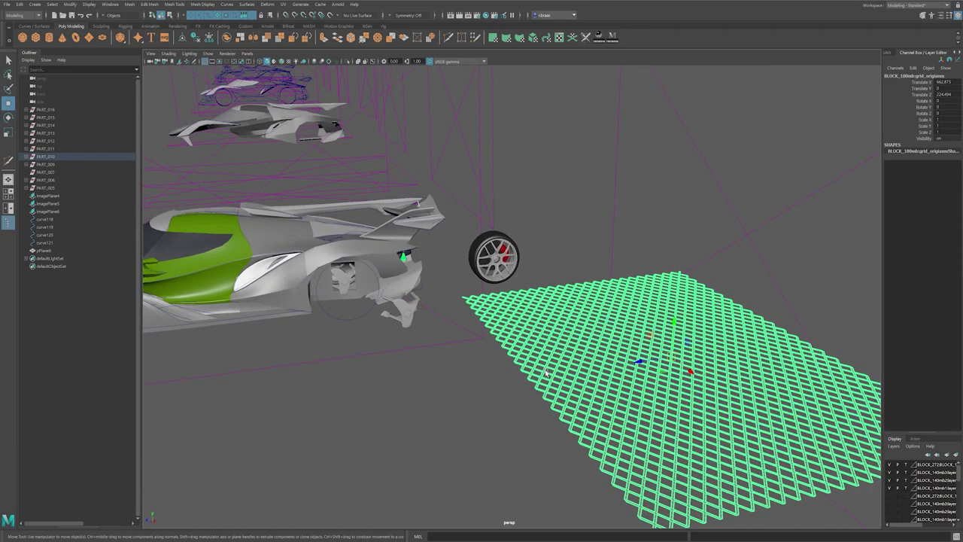
pyautogui.click(534, 402)
pyautogui.click(566, 373)
pyautogui.click(536, 386)
# Step: Examine the grille mesh pieces and the front of the half-body model
pyautogui.keyDown('alt'); pyautogui.moveTo(537, 387); pyautogui.dragTo(499, 350); pyautogui.keyUp('alt')
pyautogui.click(583, 320)
pyautogui.click(538, 382)
pyautogui.keyDown('alt'); pyautogui.moveTo(616, 338); pyautogui.dragTo(677, 324); pyautogui.keyUp('alt')
pyautogui.click(552, 267)
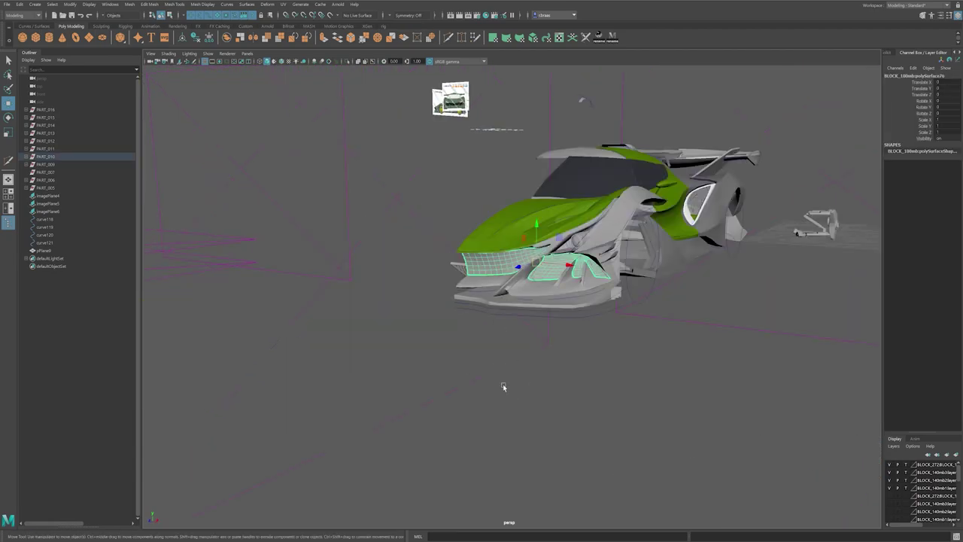
pyautogui.click(547, 387)
pyautogui.keyDown('alt'); pyautogui.moveTo(554, 305); pyautogui.dragTo(564, 290); pyautogui.keyUp('alt')
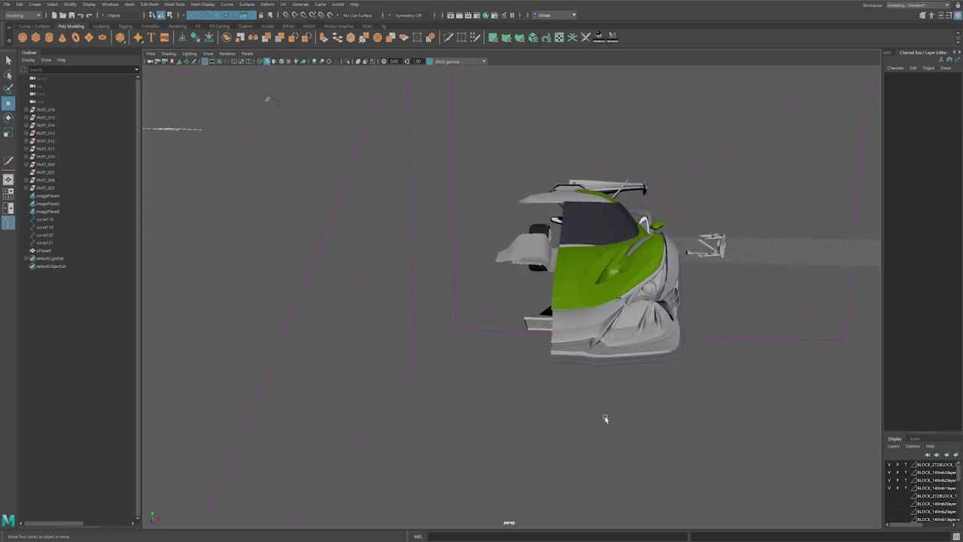
pyautogui.keyDown('alt'); pyautogui.moveTo(664, 302); pyautogui.dragTo(640, 296); pyautogui.keyUp('alt')
# Step: Overlay the wireframe on the shaded models and examine the topology of the car's front and side panels
pyautogui.hotkey('alt', '5')
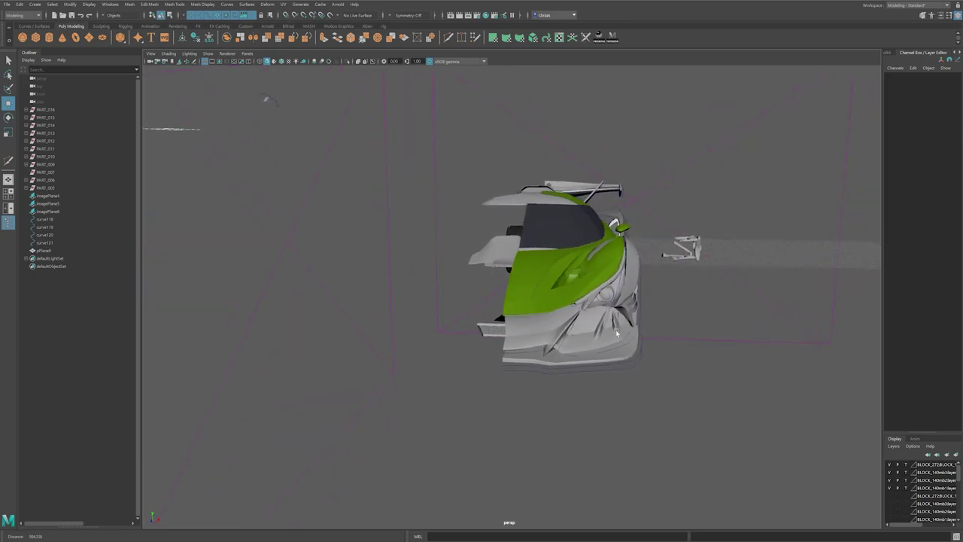
pyautogui.scroll(5, 563, 310)
pyautogui.keyDown('alt'); pyautogui.moveTo(617, 332); pyautogui.dragTo(561, 305); pyautogui.keyUp('alt')
pyautogui.keyDown('alt'); pyautogui.moveTo(482, 415); pyautogui.dragTo(430, 333); pyautogui.keyUp('alt')
pyautogui.keyDown('alt'); pyautogui.moveTo(430, 333); pyautogui.dragTo(439, 351, button='middle'); pyautogui.keyUp('alt')
pyautogui.keyDown('alt'); pyautogui.moveTo(439, 351); pyautogui.dragTo(462, 354, button='right'); pyautogui.keyUp('alt')
pyautogui.keyDown('alt'); pyautogui.moveTo(462, 354); pyautogui.dragTo(488, 355); pyautogui.keyUp('alt')
pyautogui.scroll(6, 519, 347)
pyautogui.scroll(3, 495, 364)
pyautogui.scroll(-6, 495, 364)
pyautogui.scroll(4, 487, 331)
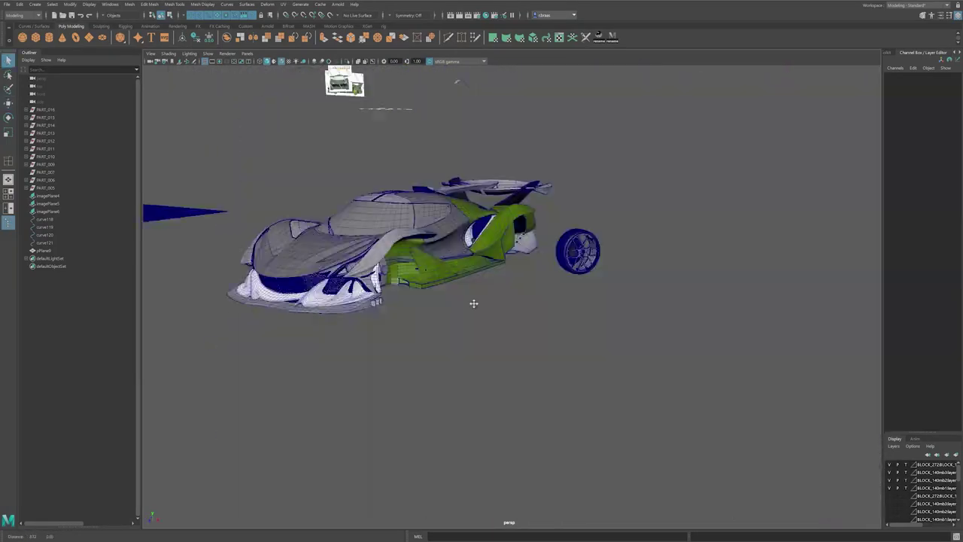
pyautogui.keyDown('alt'); pyautogui.moveTo(473, 303); pyautogui.dragTo(520, 321, button='middle'); pyautogui.keyUp('alt')
pyautogui.scroll(2, 534, 320)
pyautogui.scroll(3, 535, 321)
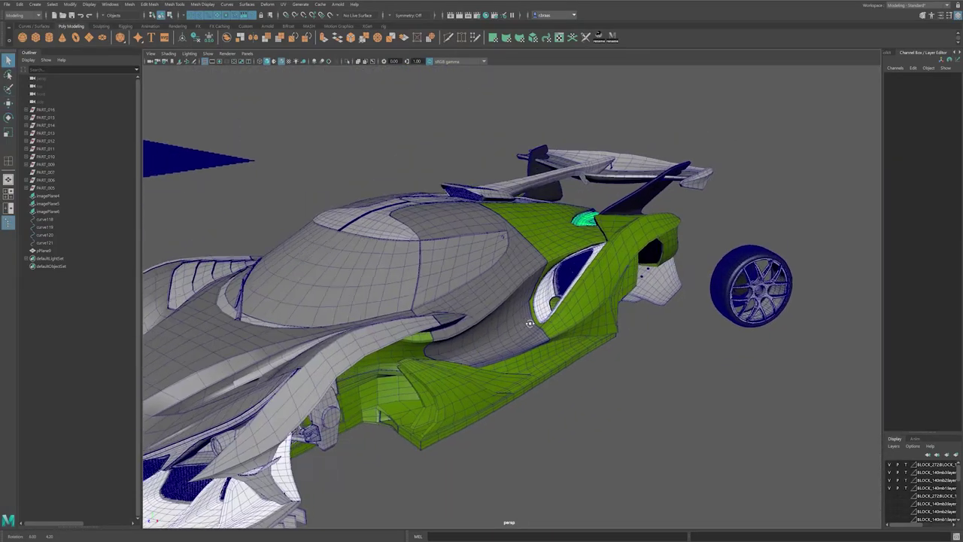
# Step: Examine the car's rear mesh, exhaust area and suspension parts in close-up
pyautogui.keyDown('alt'); pyautogui.moveTo(535, 321); pyautogui.dragTo(449, 281); pyautogui.keyUp('alt')
pyautogui.keyDown('alt'); pyautogui.moveTo(449, 281); pyautogui.dragTo(512, 361, button='middle'); pyautogui.keyUp('alt')
pyautogui.keyDown('alt'); pyautogui.moveTo(512, 361); pyautogui.dragTo(462, 370); pyautogui.keyUp('alt')
pyautogui.scroll(10, 462, 370)
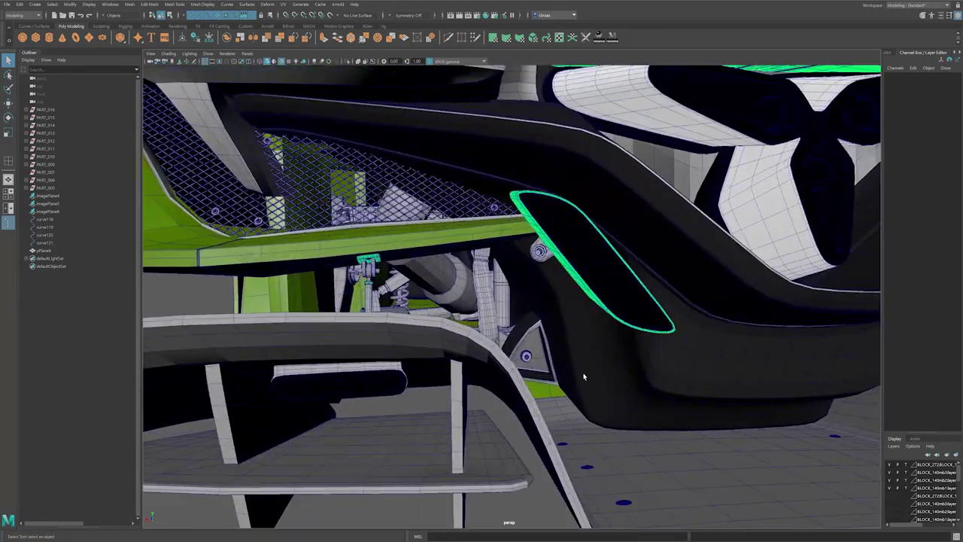
pyautogui.keyDown('alt'); pyautogui.moveTo(583, 376); pyautogui.dragTo(507, 318); pyautogui.keyUp('alt')
pyautogui.scroll(6, 527, 358)
pyautogui.keyDown('alt'); pyautogui.moveTo(440, 319); pyautogui.dragTo(479, 324); pyautogui.keyUp('alt')
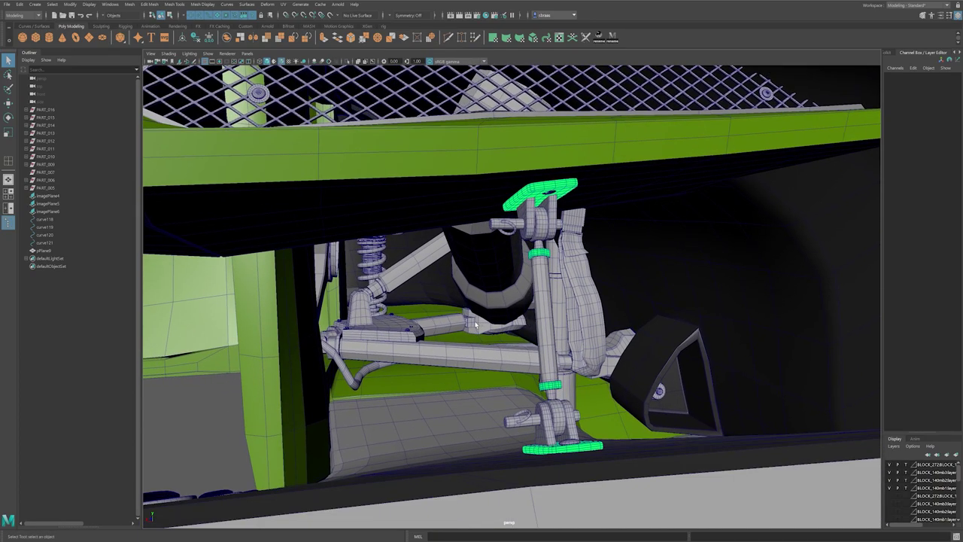
pyautogui.scroll(-10, 475, 323)
pyautogui.keyDown('alt'); pyautogui.moveTo(475, 323); pyautogui.dragTo(387, 364); pyautogui.keyUp('alt')
pyautogui.keyDown('alt'); pyautogui.moveTo(552, 352); pyautogui.dragTo(463, 365, button='middle'); pyautogui.keyUp('alt')
pyautogui.keyDown('alt'); pyautogui.moveTo(463, 364); pyautogui.dragTo(467, 327); pyautogui.keyUp('alt')
pyautogui.press('w')
pyautogui.scroll(-1, 570, 381)
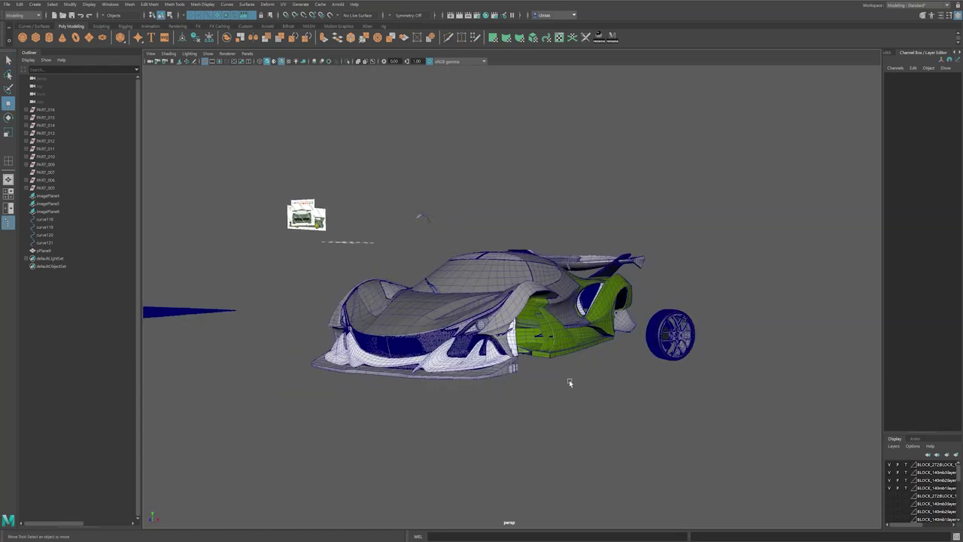
# Step: Examine the wireframe topology of the finished full car from the front, above and the side
pyautogui.scroll(-3, 568, 381)
pyautogui.keyDown('alt'); pyautogui.moveTo(624, 327); pyautogui.dragTo(553, 303); pyautogui.keyUp('alt')
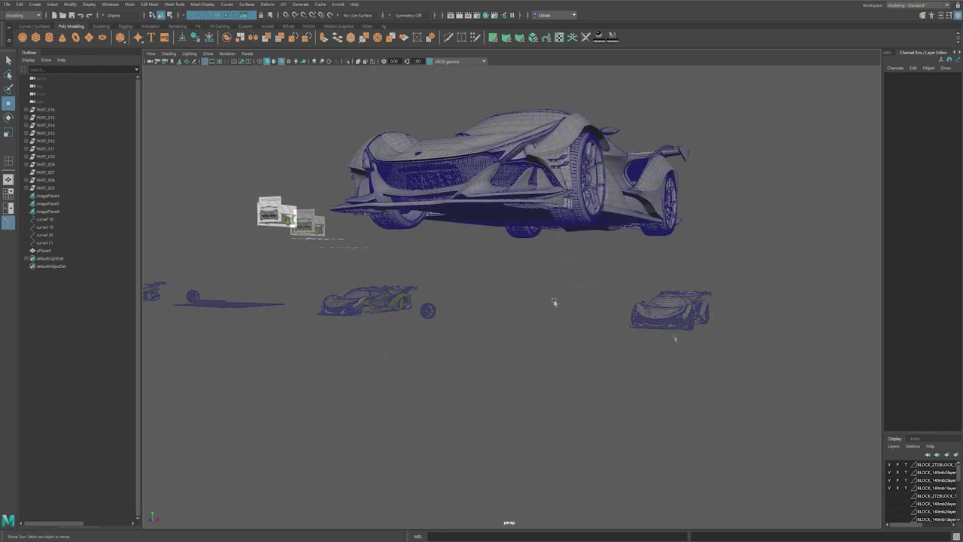
pyautogui.keyDown('alt'); pyautogui.moveTo(555, 302); pyautogui.dragTo(556, 359); pyautogui.keyUp('alt')
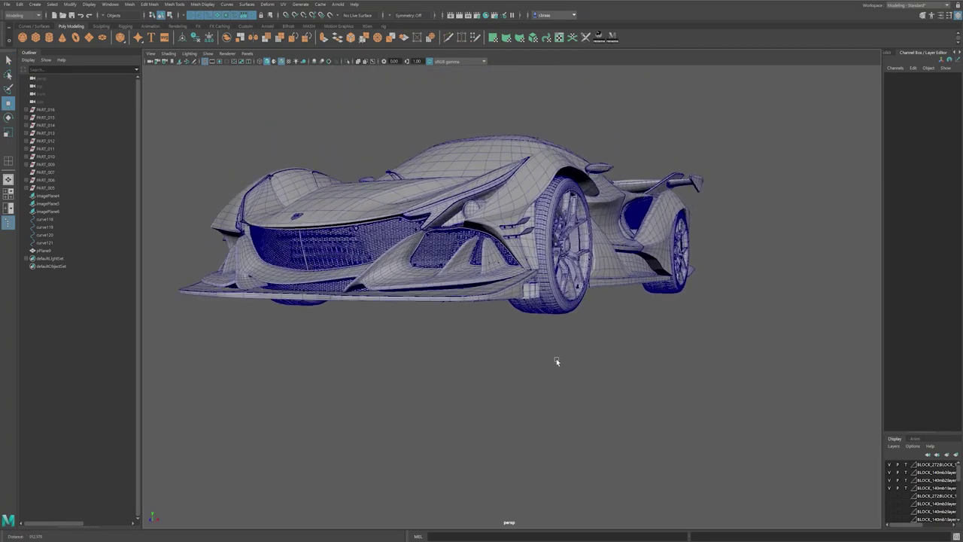
pyautogui.scroll(4, 549, 350)
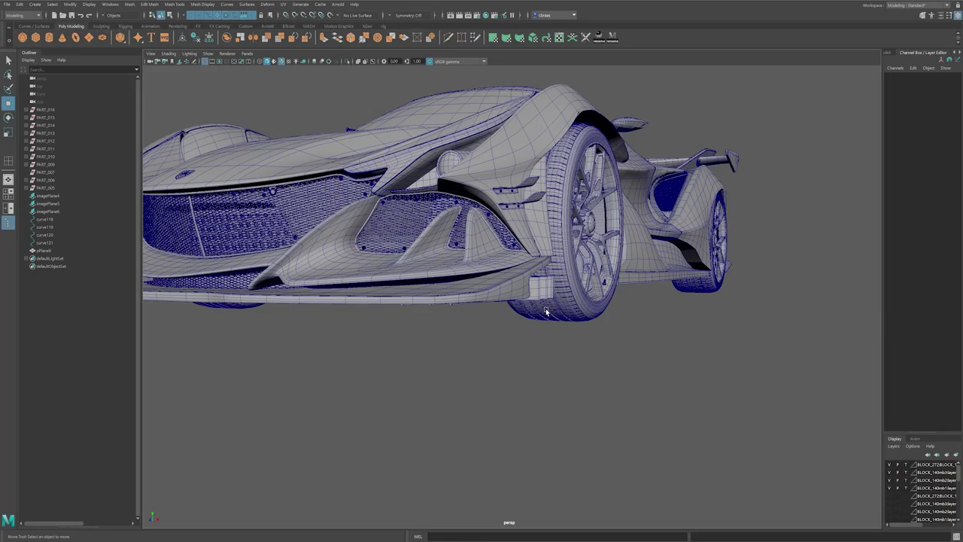
pyautogui.scroll(-5, 546, 311)
pyautogui.keyDown('alt'); pyautogui.moveTo(451, 260); pyautogui.dragTo(603, 418); pyautogui.keyUp('alt')
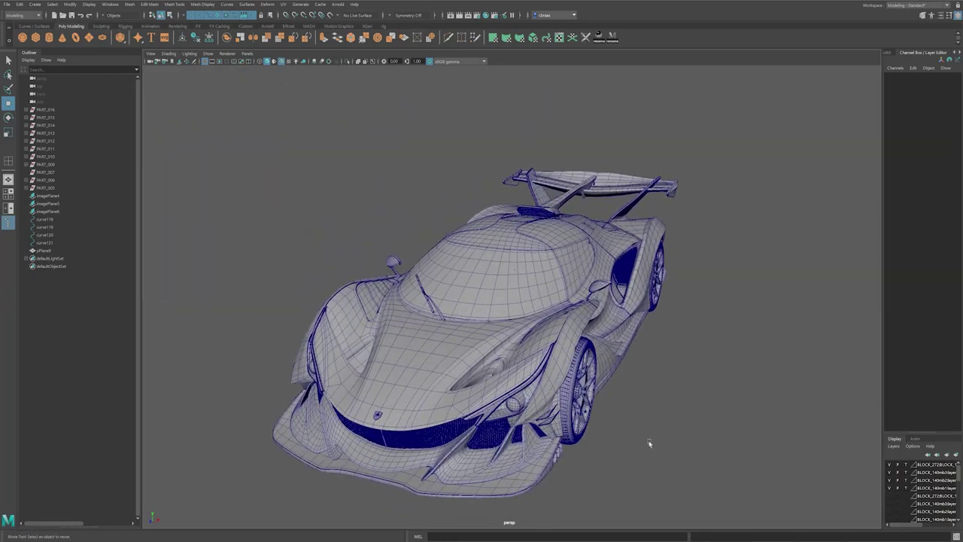
pyautogui.keyDown('alt'); pyautogui.moveTo(649, 444); pyautogui.dragTo(591, 373); pyautogui.keyUp('alt')
pyautogui.scroll(8, 555, 383)
pyautogui.scroll(3, 590, 373)
pyautogui.scroll(-6, 648, 387)
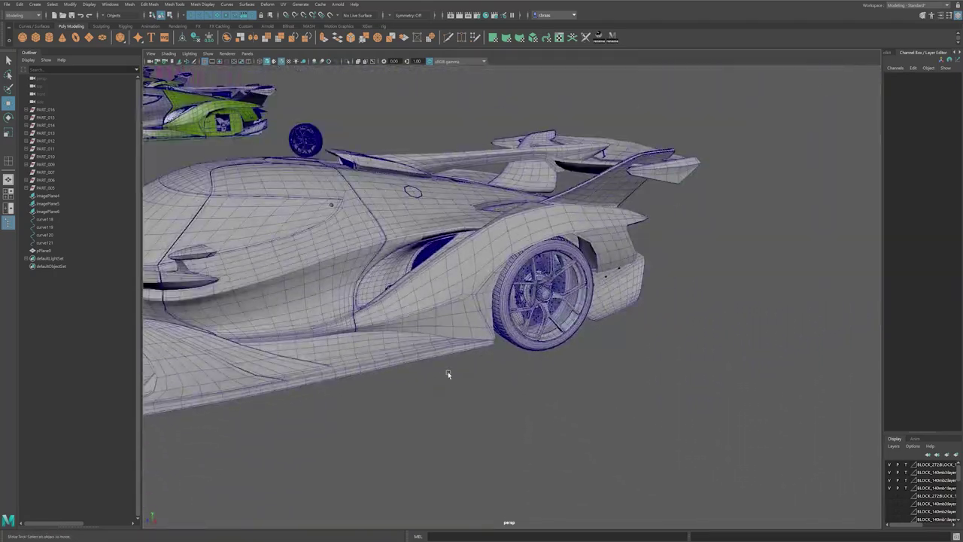
# Step: Examine the finished car's rear wing, diffuser and roof panels in wireframe
pyautogui.keyDown('alt'); pyautogui.moveTo(447, 371); pyautogui.dragTo(509, 344); pyautogui.keyUp('alt')
pyautogui.scroll(4, 715, 367)
pyautogui.scroll(4, 715, 367)
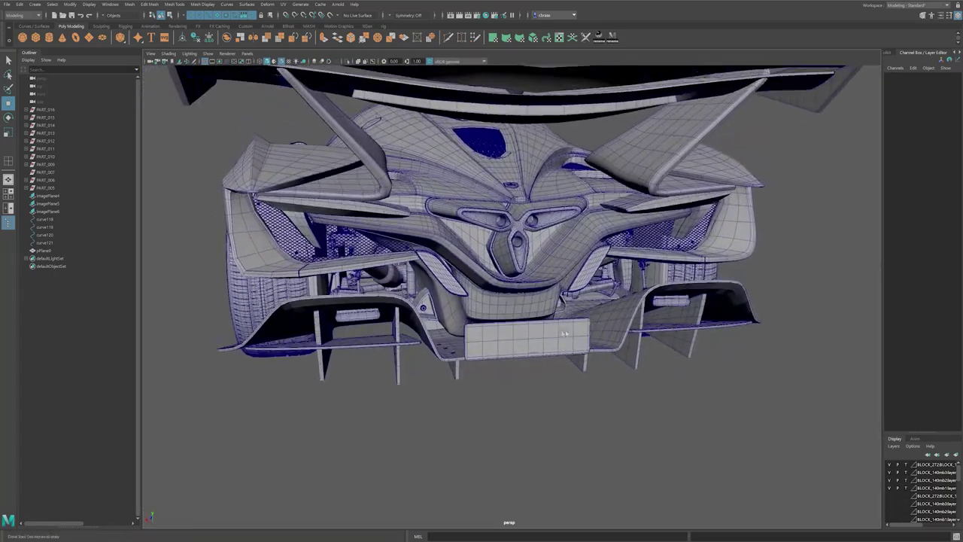
pyautogui.keyDown('alt'); pyautogui.moveTo(716, 367); pyautogui.dragTo(416, 295); pyautogui.keyUp('alt')
pyautogui.scroll(-2, 485, 309)
pyautogui.keyDown('alt'); pyautogui.moveTo(663, 365); pyautogui.dragTo(518, 220); pyautogui.keyUp('alt')
# Step: Lift the small roof panel off the finished car, undo the move and clear the selection
pyautogui.click(561, 324)
pyautogui.hotkey('ctrl', 'z')
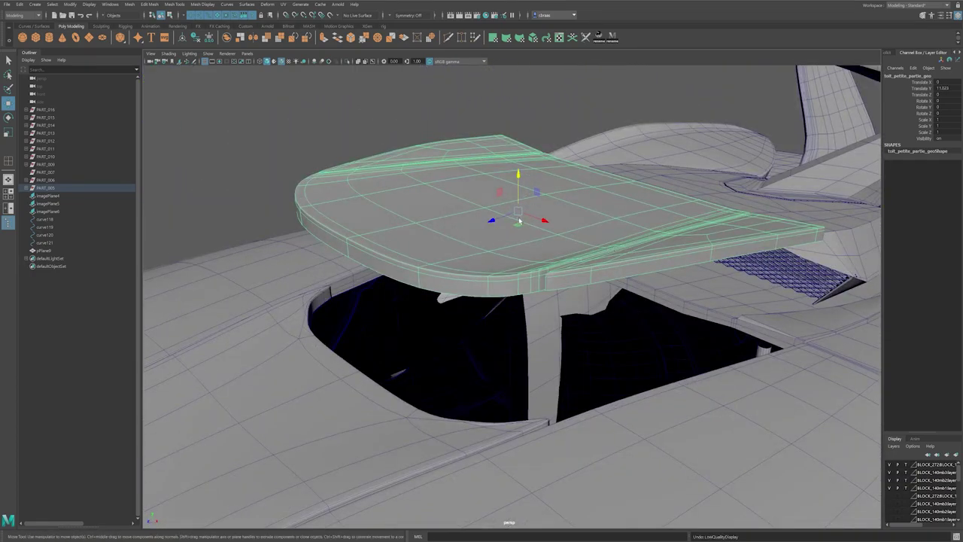
pyautogui.hotkey('ctrl', 'z')
pyautogui.click(393, 128)
# Step: Turn off the wireframe overlay and examine the finished car's shaded body surfaces from the front
pyautogui.keyDown('alt'); pyautogui.moveTo(331, 290); pyautogui.dragTo(263, 309, button='right'); pyautogui.keyUp('alt')
pyautogui.keyDown('alt'); pyautogui.moveTo(264, 308); pyautogui.dragTo(426, 329); pyautogui.keyUp('alt')
pyautogui.hotkey('alt', '5')
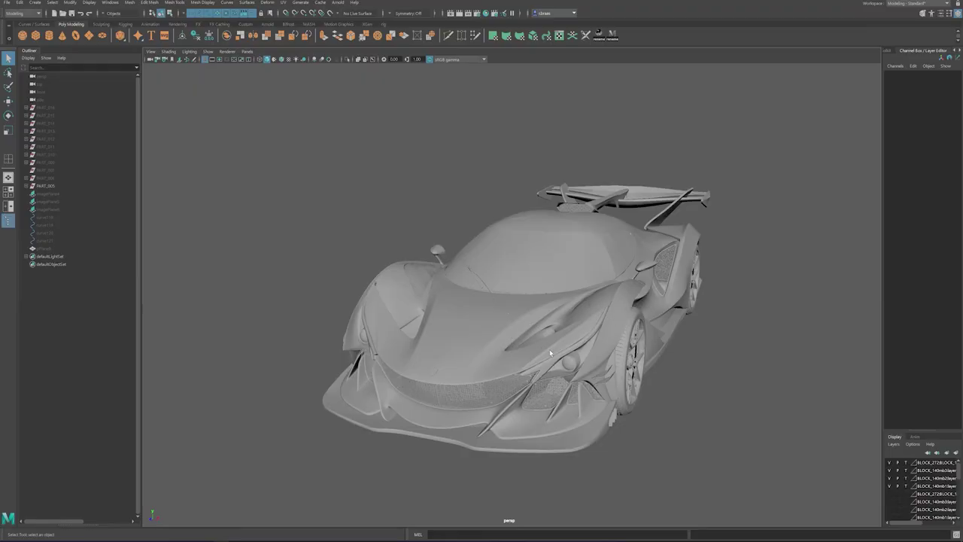
pyautogui.keyDown('alt'); pyautogui.moveTo(503, 345); pyautogui.dragTo(586, 354, button='right'); pyautogui.keyUp('alt')
pyautogui.keyDown('alt'); pyautogui.moveTo(587, 354); pyautogui.dragTo(577, 288, button='middle'); pyautogui.keyUp('alt')
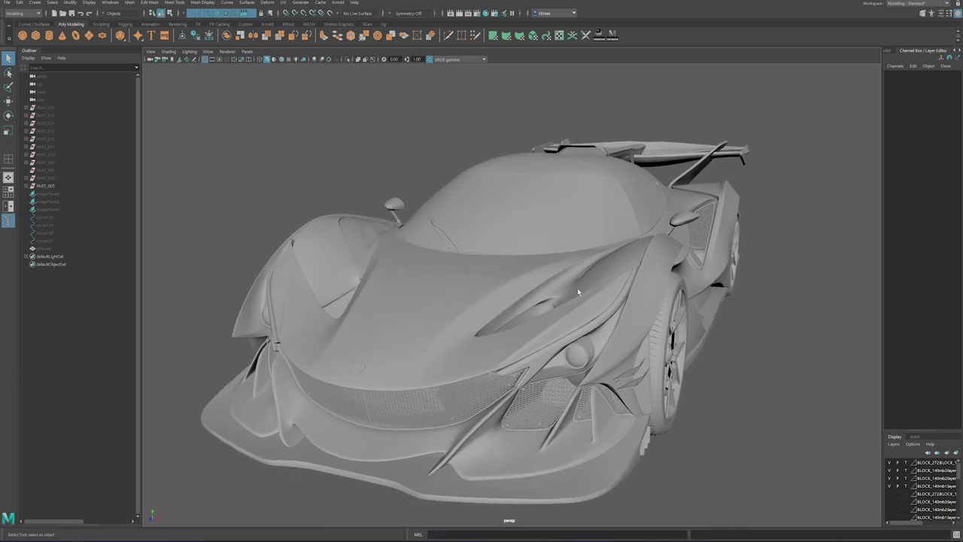
pyautogui.keyDown('alt'); pyautogui.moveTo(577, 288); pyautogui.dragTo(482, 288, button='right'); pyautogui.keyUp('alt')
pyautogui.keyDown('alt'); pyautogui.moveTo(481, 288); pyautogui.dragTo(596, 352); pyautogui.keyUp('alt')
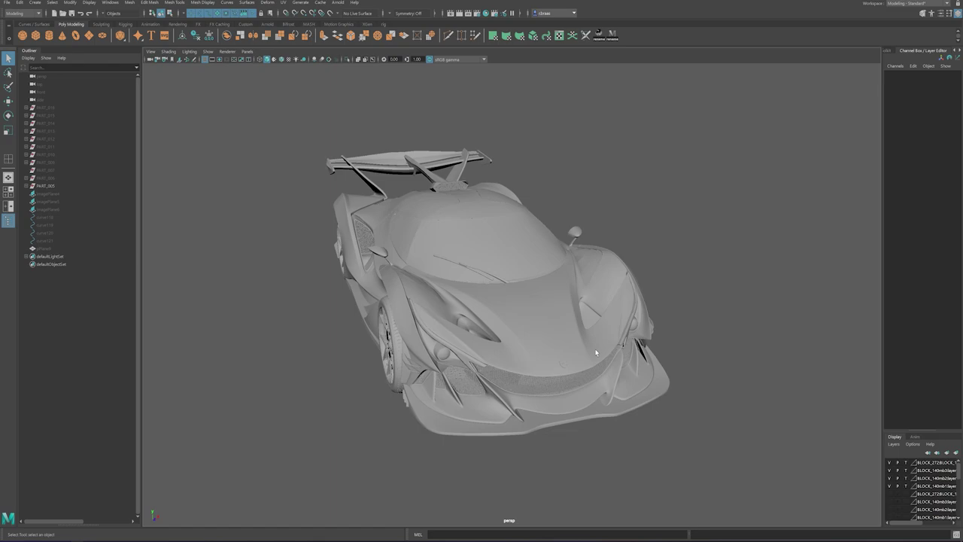
pyautogui.moveTo(595, 352)
pyautogui.keyDown('alt'); pyautogui.mouseDown(button='right')
pyautogui.moveTo(556, 359)
pyautogui.moveTo(590, 369)
pyautogui.mouseUp(button='right'); pyautogui.keyUp('alt')
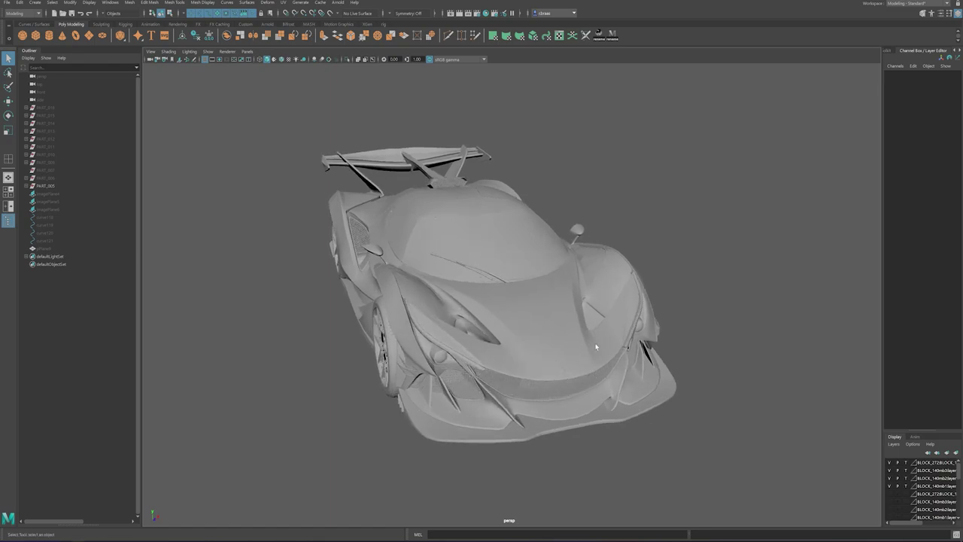
pyautogui.keyDown('alt'); pyautogui.moveTo(556, 364); pyautogui.dragTo(546, 364, button='middle'); pyautogui.keyUp('alt')
pyautogui.keyDown('alt'); pyautogui.moveTo(546, 363); pyautogui.dragTo(593, 360, button='right'); pyautogui.keyUp('alt')
pyautogui.keyDown('alt'); pyautogui.moveTo(593, 360); pyautogui.dragTo(537, 374); pyautogui.keyUp('alt')
pyautogui.click(549, 348)
pyautogui.hotkey('ctrl', 'z')
pyautogui.keyDown('alt'); pyautogui.moveTo(448, 387); pyautogui.dragTo(488, 347); pyautogui.keyUp('alt')
pyautogui.keyDown('alt'); pyautogui.moveTo(488, 347); pyautogui.dragTo(664, 324, button='right'); pyautogui.keyUp('alt')
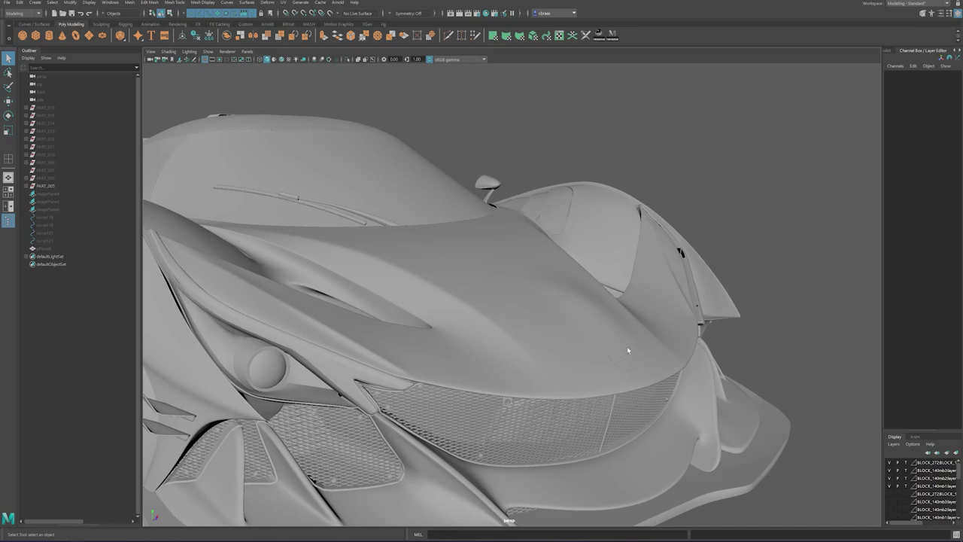
# Step: Assign a new Blinn material to the hood with a darker grey color, eccentricity about 0.88, lower diffuse and a slightly brighter specular color
pyautogui.click(598, 319)
pyautogui.moveTo(566, 271); pyautogui.dragTo(624, 479, button='right')
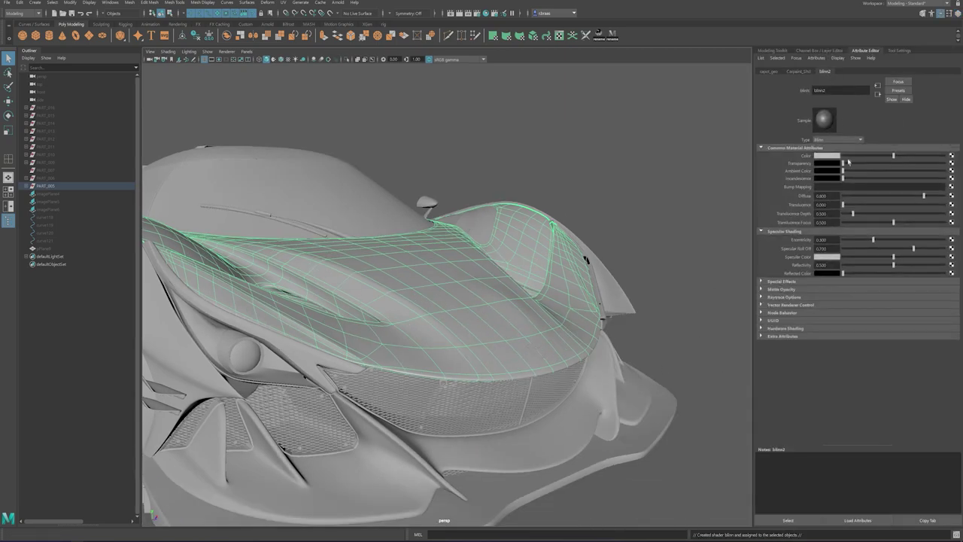
pyautogui.moveTo(917, 239); pyautogui.dragTo(931, 239)
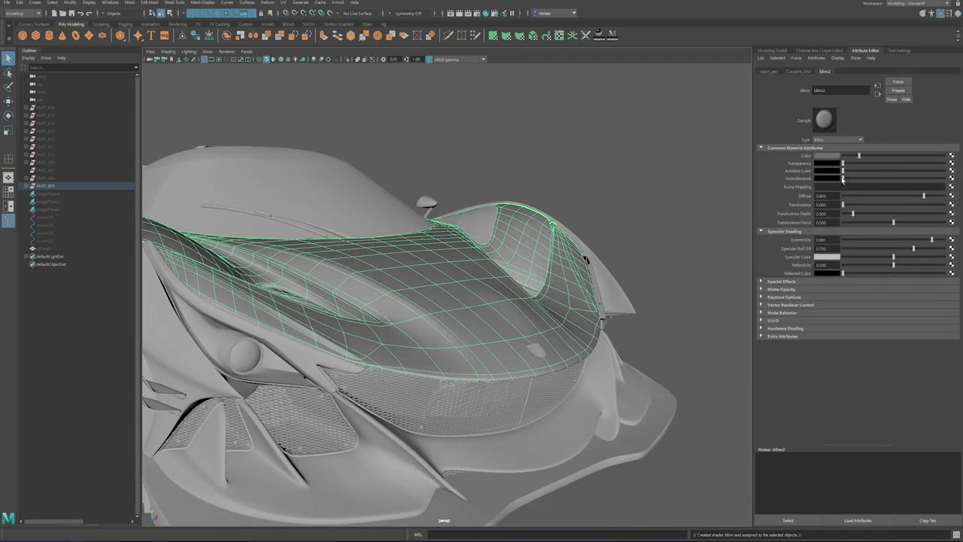
pyautogui.moveTo(923, 196); pyautogui.dragTo(842, 197)
pyautogui.moveTo(893, 258)
pyautogui.mouseDown()
pyautogui.moveTo(915, 258)
pyautogui.moveTo(903, 258)
pyautogui.mouseUp()
pyautogui.click(669, 270)
pyautogui.keyDown('alt'); pyautogui.moveTo(613, 319); pyautogui.dragTo(567, 301); pyautogui.keyUp('alt')
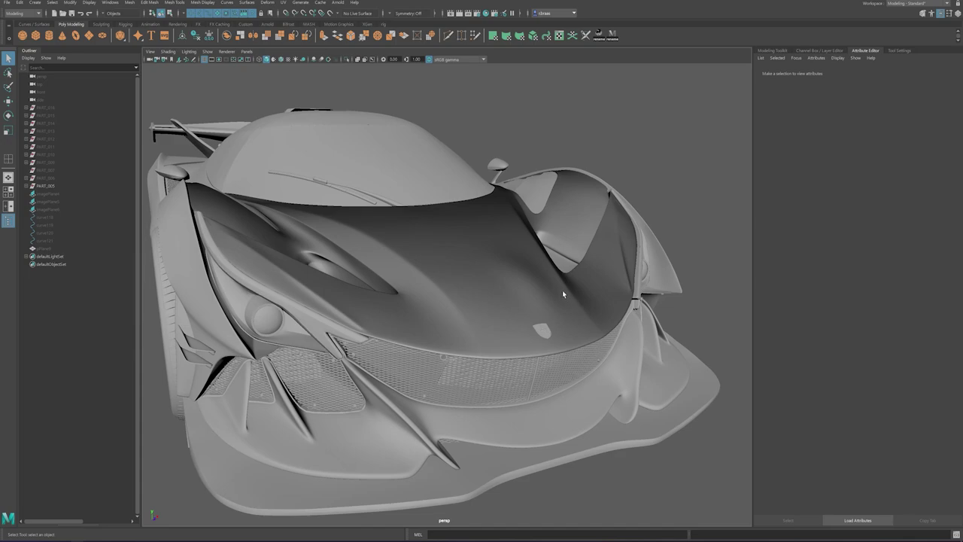
# Step: Create an Arnold skydome light around the car and load the striped HDR image as its color texture
pyautogui.moveTo(562, 289)
pyautogui.keyDown('alt'); pyautogui.mouseDown()
pyautogui.moveTo(512, 306)
pyautogui.moveTo(464, 292)
pyautogui.moveTo(570, 287)
pyautogui.mouseUp(); pyautogui.keyUp('alt')
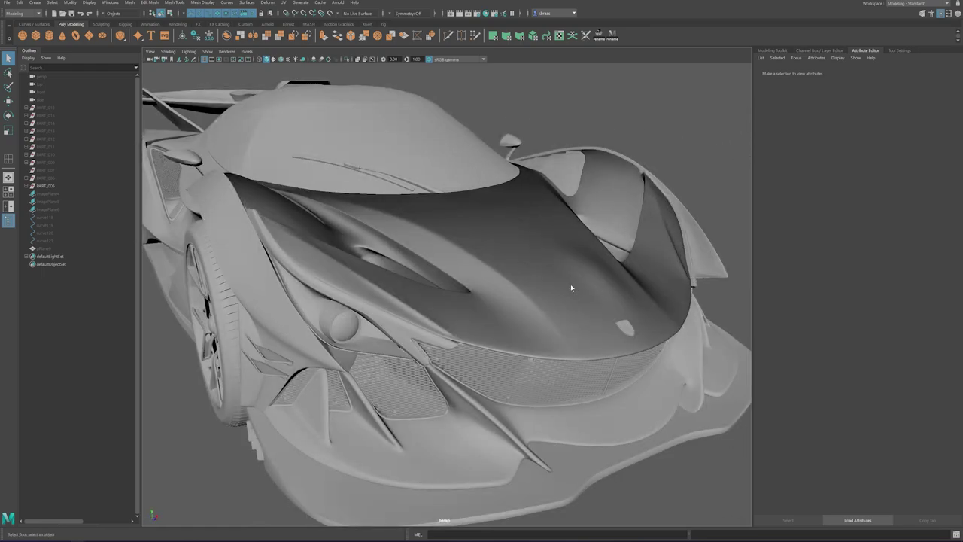
pyautogui.scroll(-5, 570, 288)
pyautogui.press('r')
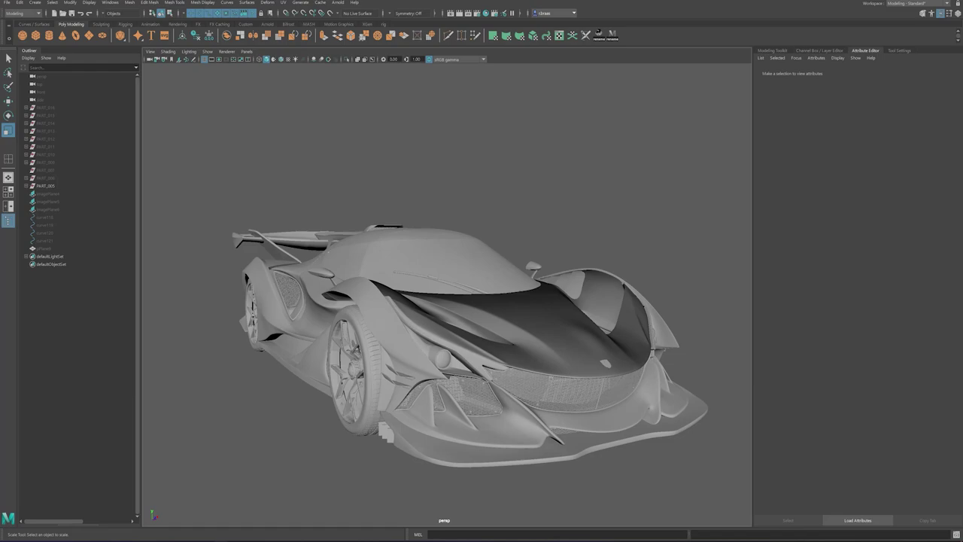
pyautogui.keyDown('alt'); pyautogui.moveTo(471, 295); pyautogui.dragTo(457, 311); pyautogui.keyUp('alt')
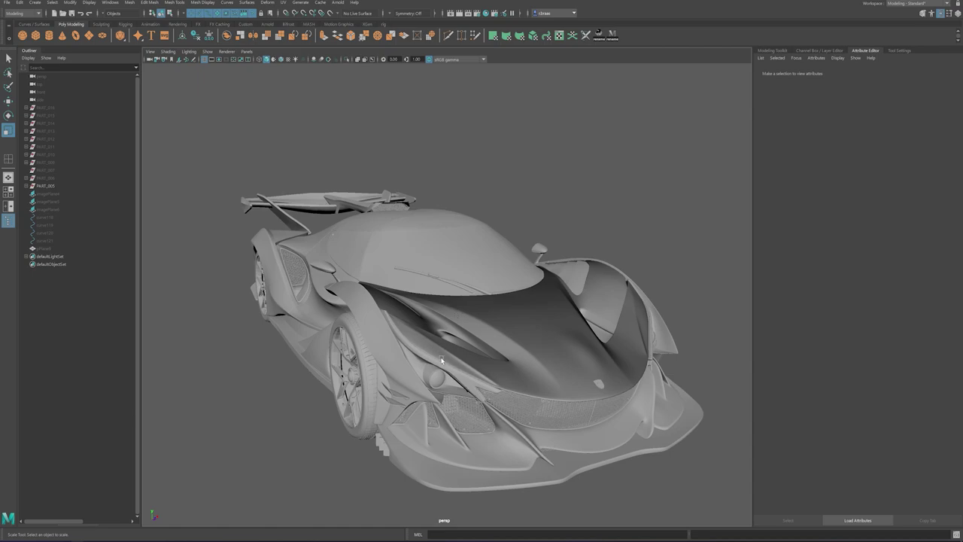
pyautogui.click(336, 3)
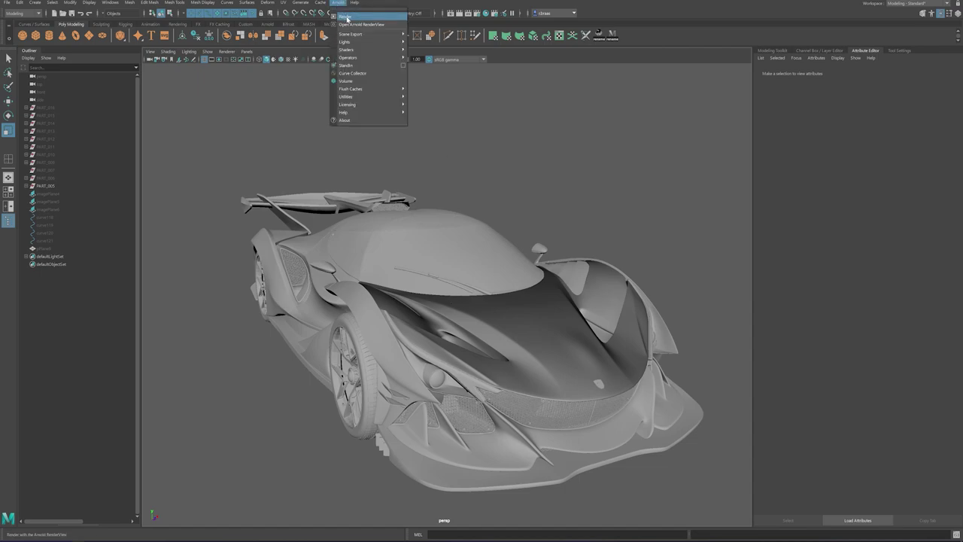
pyautogui.moveTo(372, 36)
pyautogui.click(425, 48)
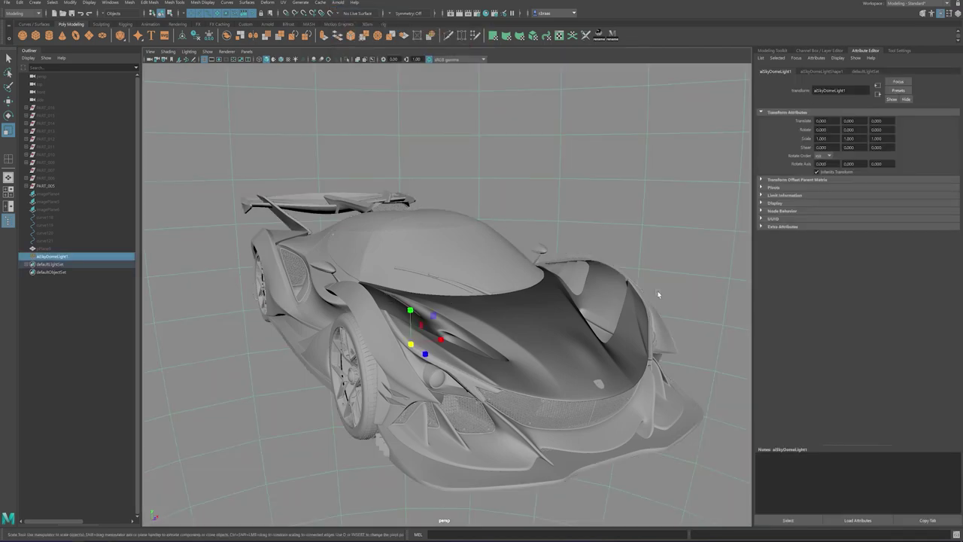
pyautogui.click(825, 70)
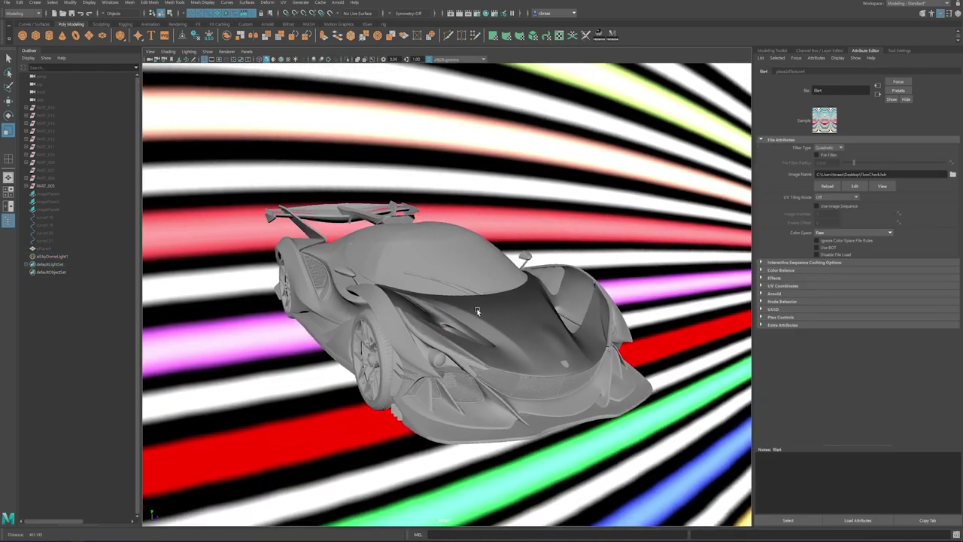
# Step: Assign a new Standard Surface material to the whole PART_005 car group and make it fully metallic
pyautogui.keyDown('alt'); pyautogui.moveTo(451, 301); pyautogui.dragTo(602, 371); pyautogui.keyUp('alt')
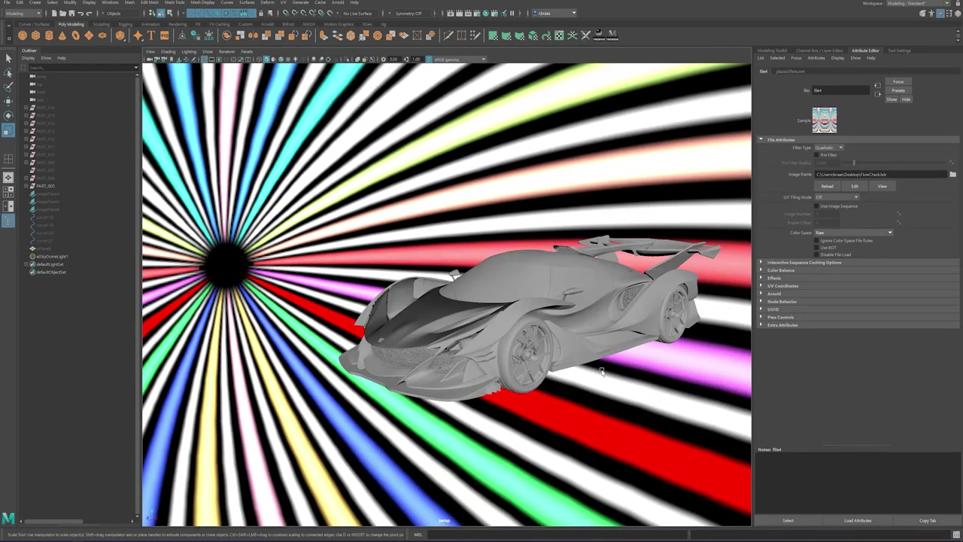
pyautogui.keyDown('alt'); pyautogui.moveTo(591, 447); pyautogui.dragTo(219, 318); pyautogui.keyUp('alt')
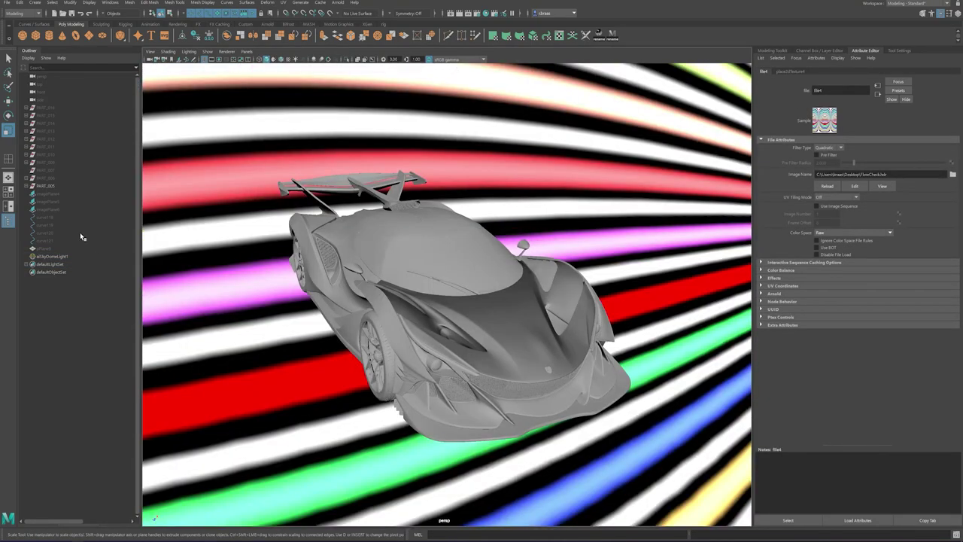
pyautogui.click(71, 186)
pyautogui.rightClick(385, 260)
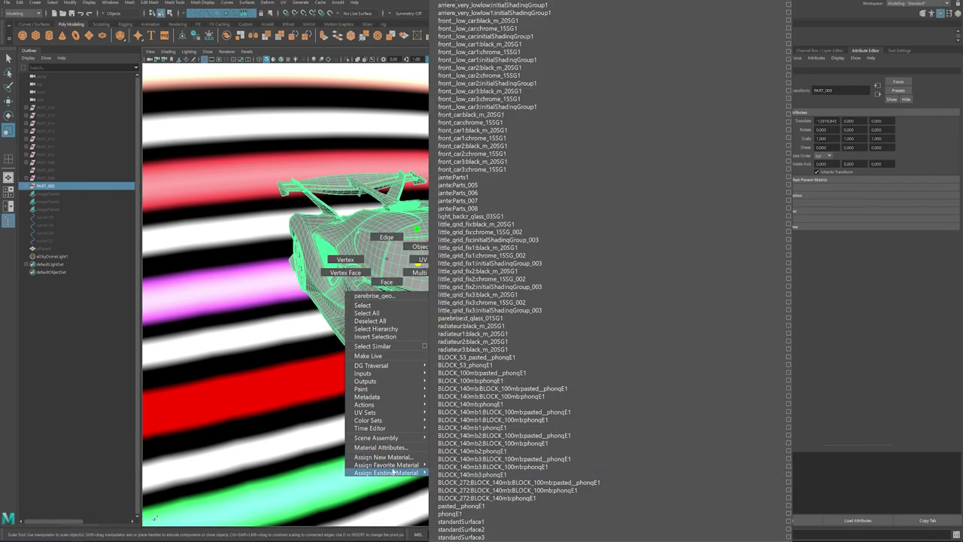
pyautogui.moveTo(392, 467)
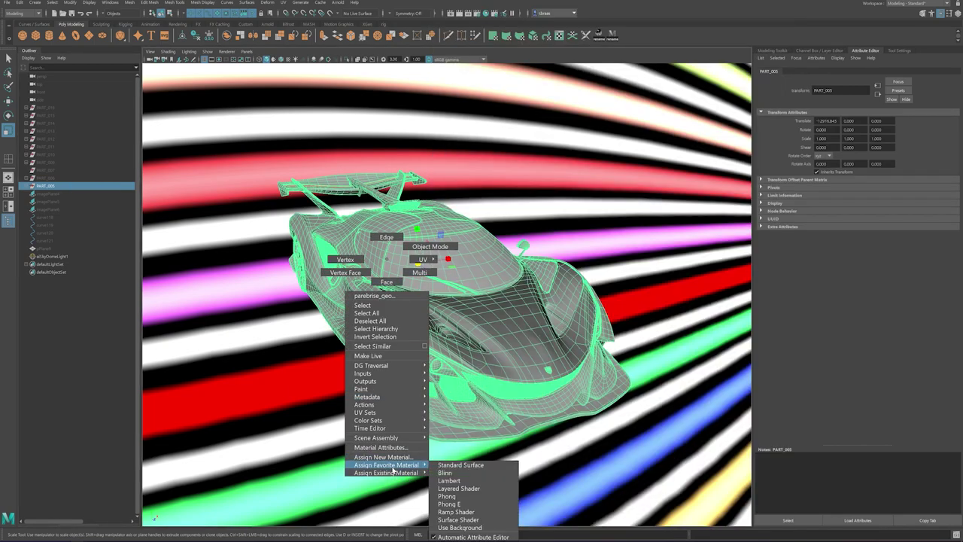
pyautogui.click(460, 464)
pyautogui.moveTo(843, 182); pyautogui.dragTo(946, 183)
pyautogui.click(640, 233)
# Step: Light the viewport with all scene lights and examine the striped reflections across the car's hood, windshield and side
pyautogui.keyDown('alt'); pyautogui.moveTo(602, 259); pyautogui.dragTo(508, 226); pyautogui.keyUp('alt')
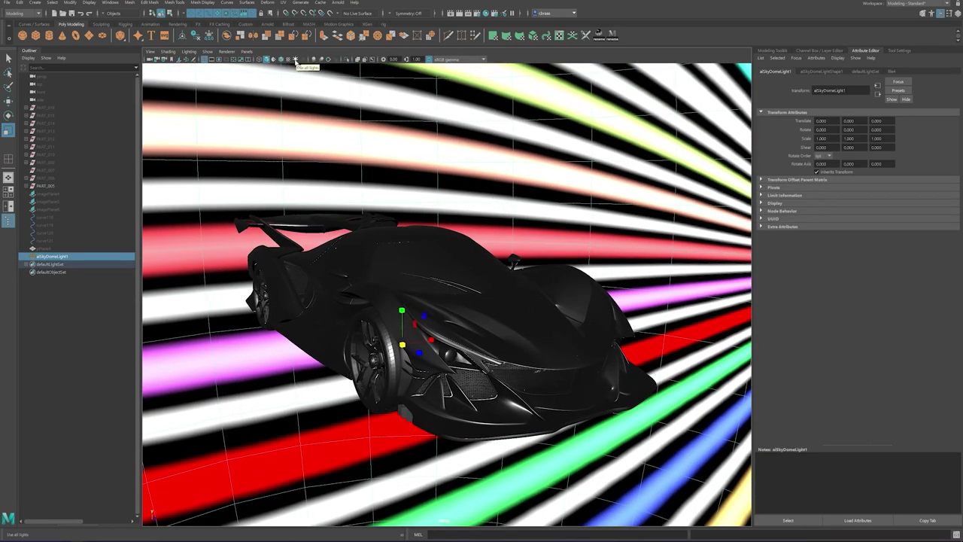
pyautogui.click(295, 60)
pyautogui.keyDown('alt'); pyautogui.moveTo(502, 379); pyautogui.dragTo(473, 369, button='middle'); pyautogui.keyUp('alt')
pyautogui.keyDown('alt'); pyautogui.moveTo(474, 368); pyautogui.dragTo(507, 368, button='right'); pyautogui.keyUp('alt')
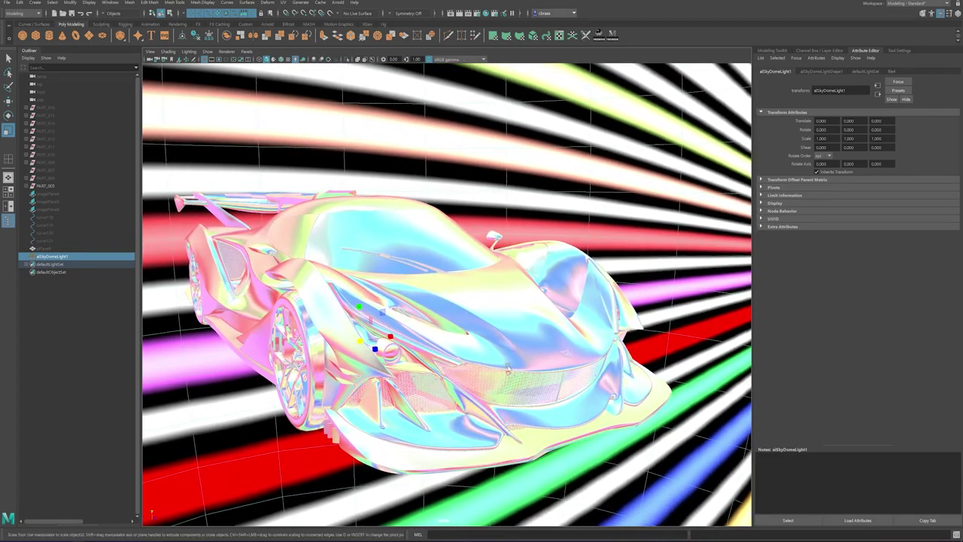
pyautogui.keyDown('alt'); pyautogui.moveTo(509, 369); pyautogui.dragTo(529, 312); pyautogui.keyUp('alt')
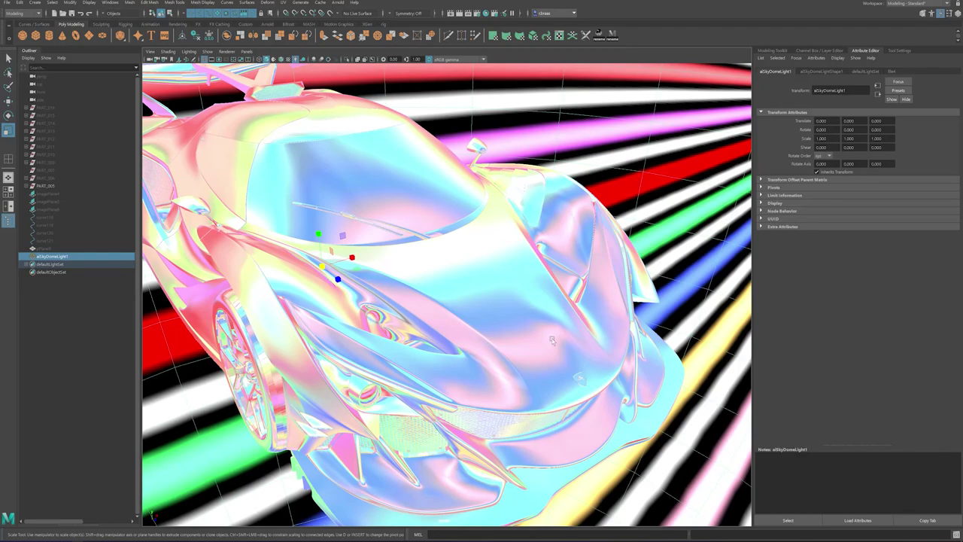
pyautogui.keyDown('alt'); pyautogui.moveTo(575, 365); pyautogui.dragTo(341, 286); pyautogui.keyUp('alt')
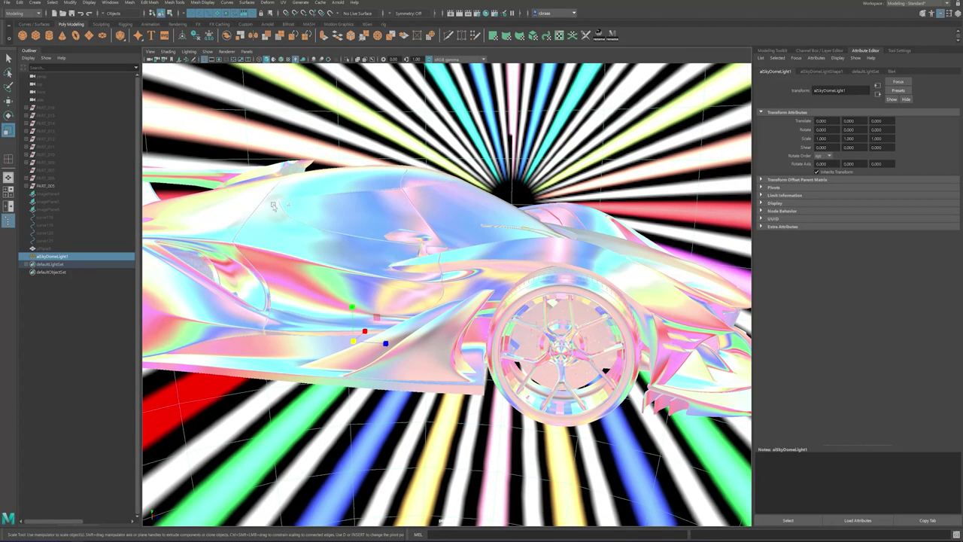
pyautogui.keyDown('alt'); pyautogui.moveTo(484, 269); pyautogui.dragTo(432, 309); pyautogui.keyUp('alt')
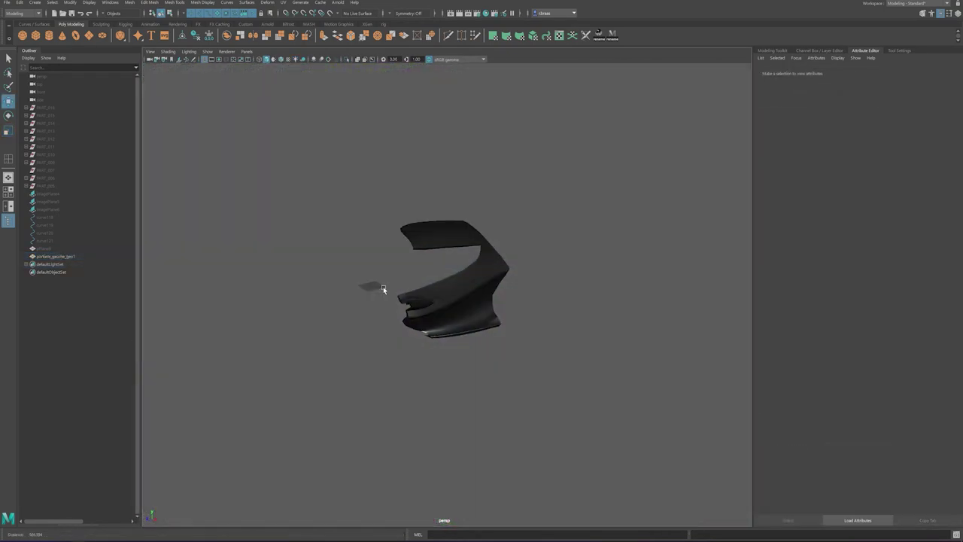
# Step: Displace a vertex on the concave lower side of the isolated door panel to make its surface uneven
pyautogui.keyDown('alt'); pyautogui.moveTo(383, 289); pyautogui.dragTo(436, 285); pyautogui.keyUp('alt')
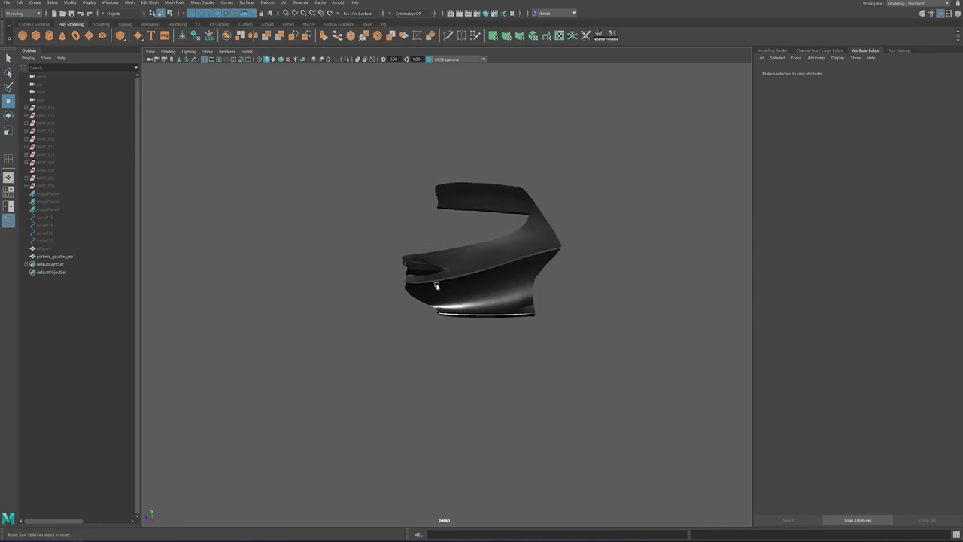
pyautogui.keyDown('alt'); pyautogui.moveTo(495, 268); pyautogui.dragTo(517, 318); pyautogui.keyUp('alt')
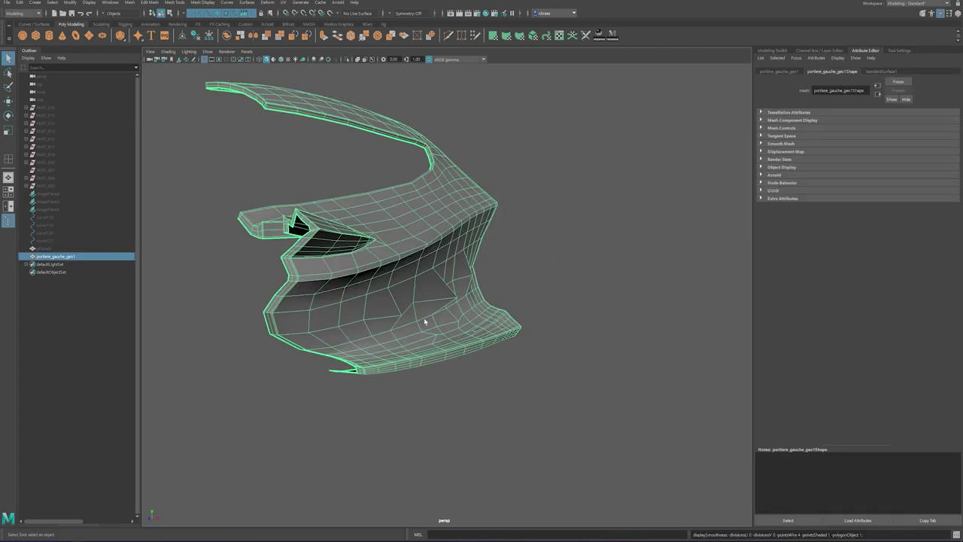
pyautogui.moveTo(424, 216); pyautogui.dragTo(387, 216, button='right')
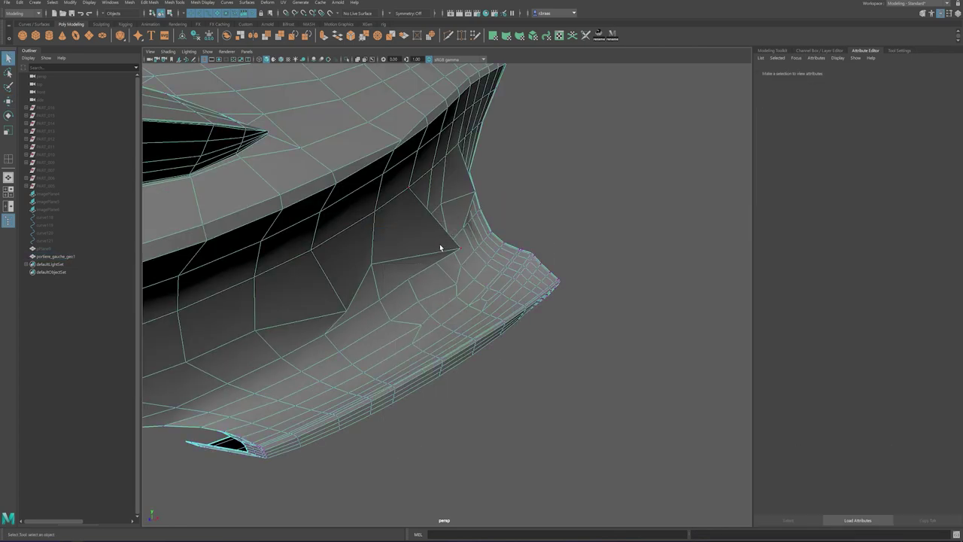
pyautogui.click(460, 248)
pyautogui.press('w')
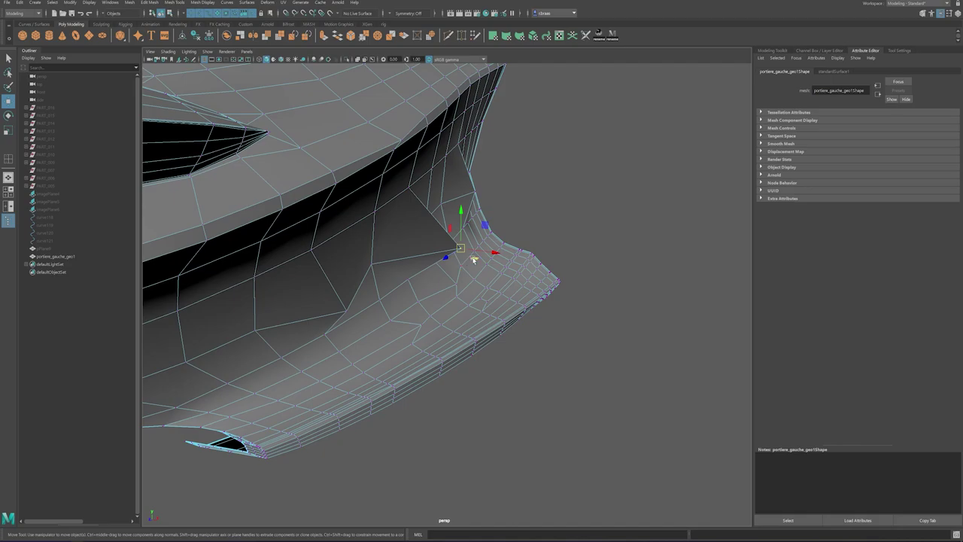
pyautogui.keyDown('alt'); pyautogui.moveTo(477, 266); pyautogui.dragTo(434, 242); pyautogui.keyUp('alt')
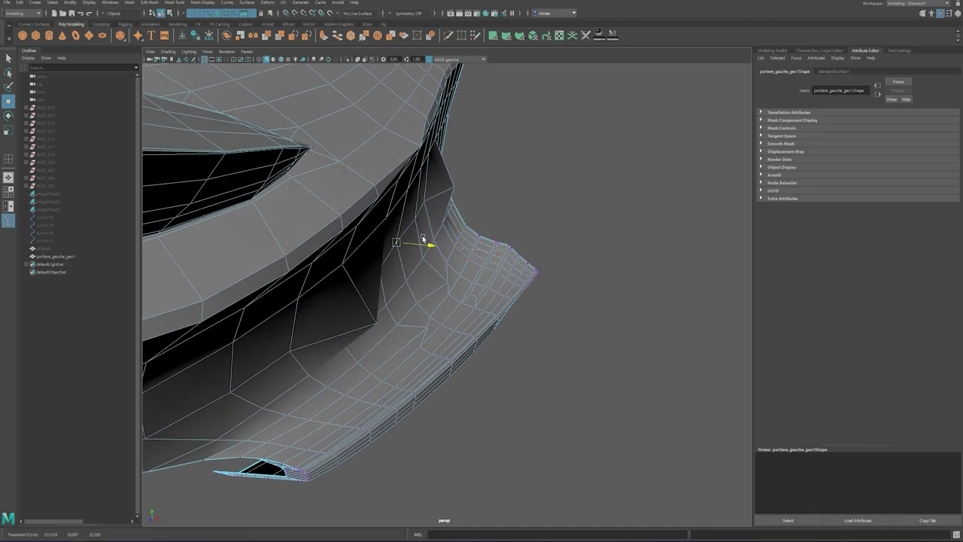
pyautogui.keyDown('alt'); pyautogui.moveTo(436, 245); pyautogui.dragTo(422, 260); pyautogui.keyUp('alt')
pyautogui.hotkey('ctrl', 'a')
pyautogui.press('q')
# Step: Start the sculpting Smooth tool on the door panel and set its strength to 3.170
pyautogui.keyDown('alt'); pyautogui.moveTo(421, 260); pyautogui.dragTo(466, 316); pyautogui.keyUp('alt')
pyautogui.click(100, 24)
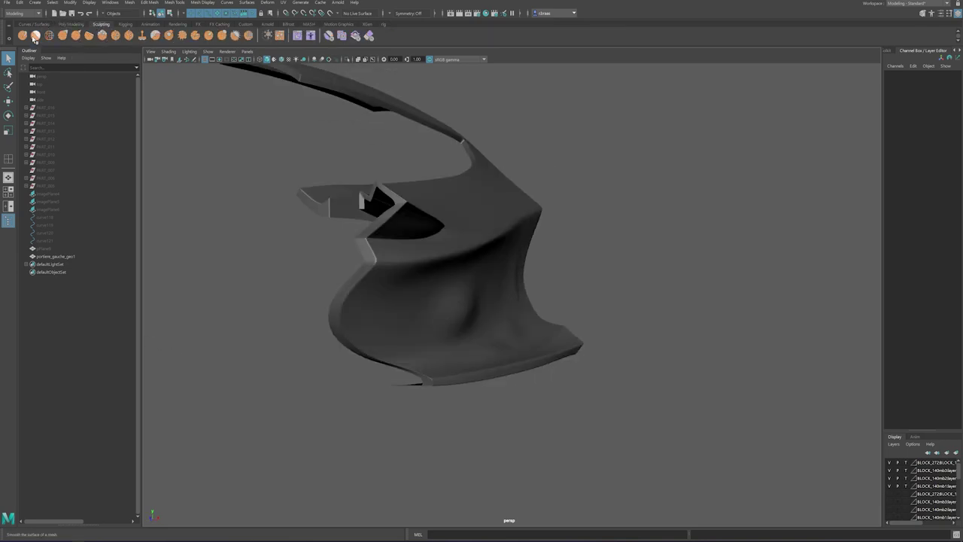
pyautogui.doubleClick(35, 35)
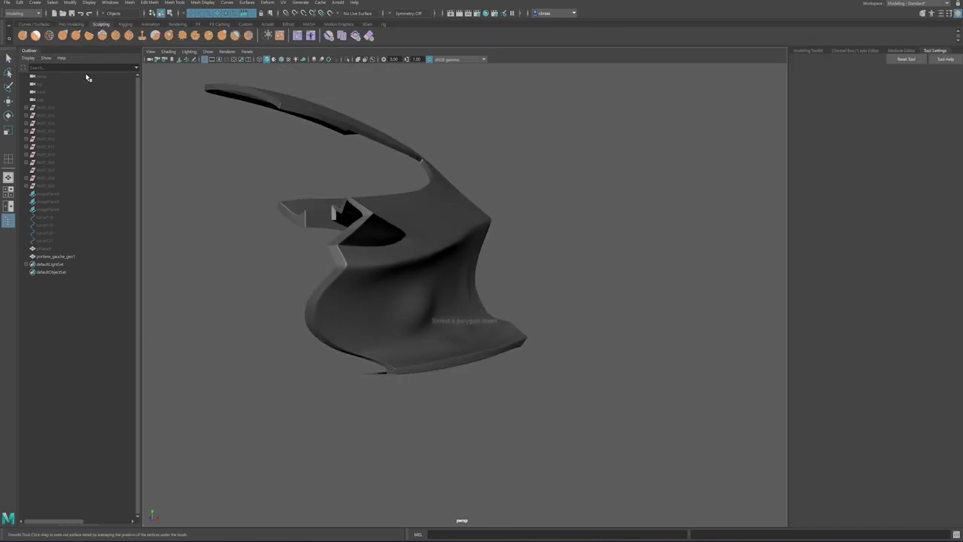
pyautogui.keyDown('alt'); pyautogui.moveTo(519, 250); pyautogui.dragTo(416, 284); pyautogui.keyUp('alt')
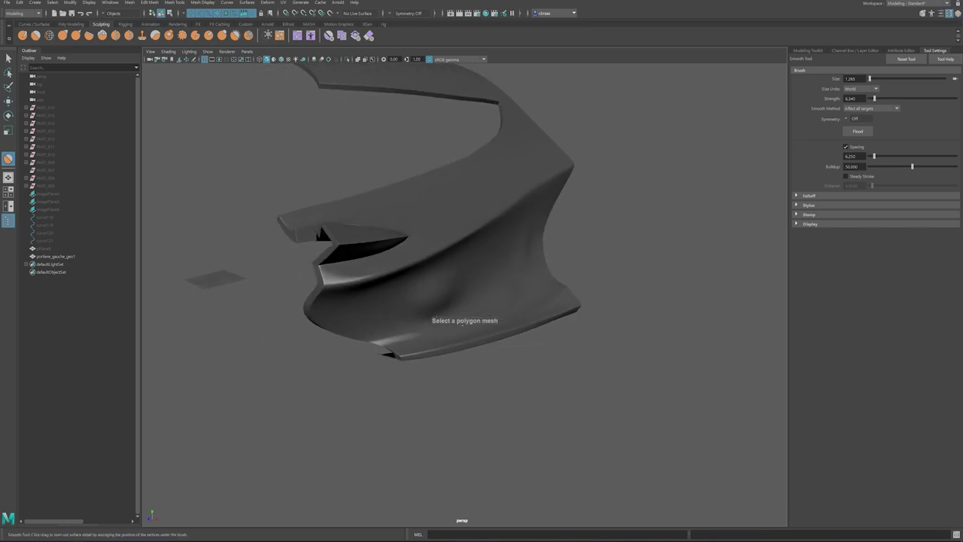
pyautogui.click(498, 259)
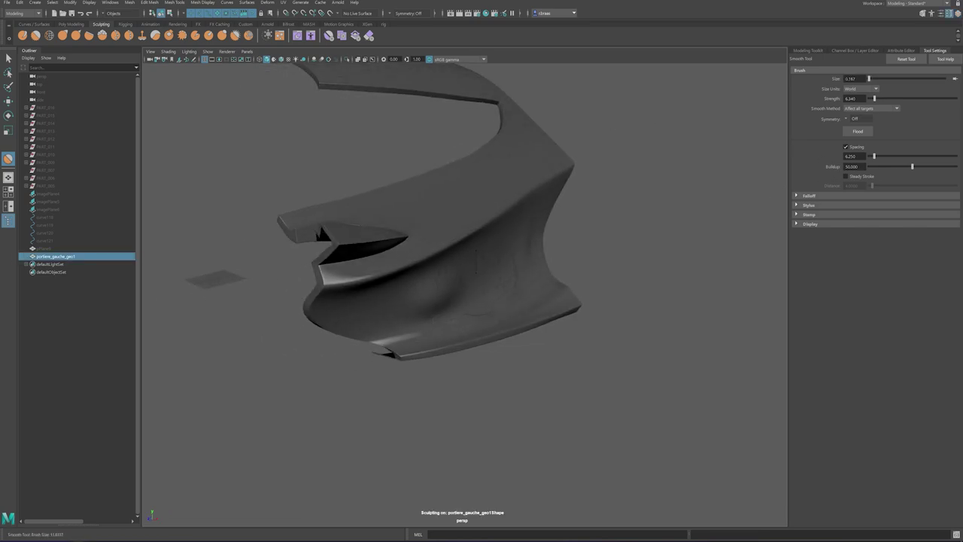
pyautogui.moveTo(872, 100); pyautogui.dragTo(872, 100)
# Step: Smooth out the dents in the door panel's concave side with the default material displayed, using a brush size of about 8
pyautogui.keyDown('alt'); pyautogui.moveTo(523, 335); pyautogui.dragTo(488, 298); pyautogui.keyUp('alt')
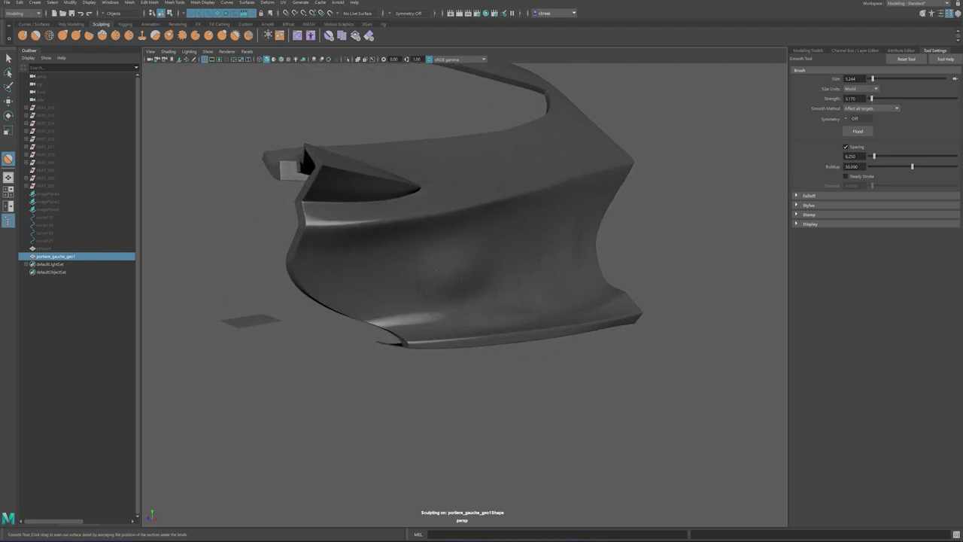
pyautogui.moveTo(437, 269)
pyautogui.keyDown('alt'); pyautogui.mouseDown()
pyautogui.moveTo(423, 281)
pyautogui.moveTo(505, 269)
pyautogui.moveTo(466, 301)
pyautogui.moveTo(549, 334)
pyautogui.moveTo(531, 312)
pyautogui.moveTo(497, 304)
pyautogui.mouseUp(); pyautogui.keyUp('alt')
pyautogui.click(274, 59)
pyautogui.moveTo(557, 244); pyautogui.dragTo(569, 244)
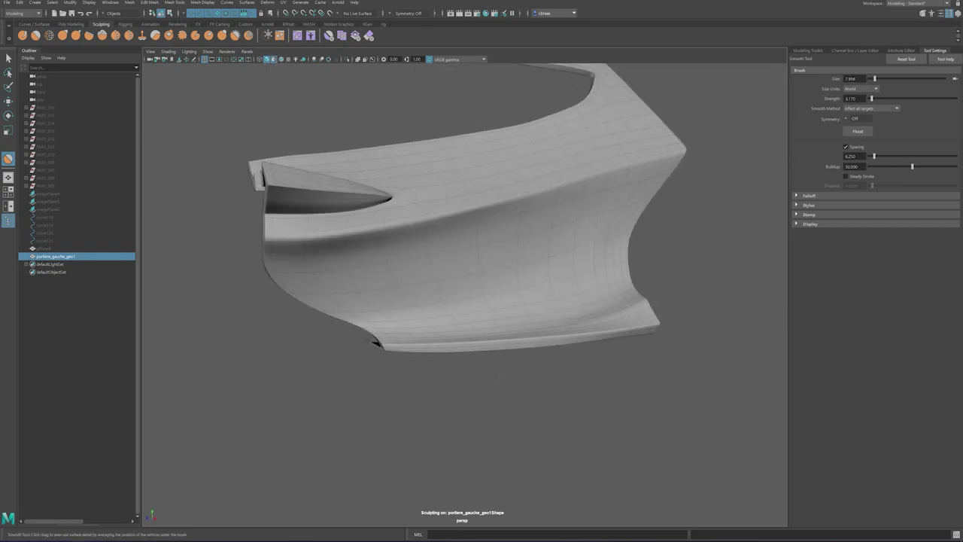
pyautogui.moveTo(496, 293)
pyautogui.keyDown('alt'); pyautogui.mouseDown()
pyautogui.moveTo(541, 250)
pyautogui.moveTo(489, 240)
pyautogui.mouseUp(); pyautogui.keyUp('alt')
# Step: Exit sculpting, turn off the default material display and examine the highlights on the smoothed door panel
pyautogui.press('q')
pyautogui.click(486, 238)
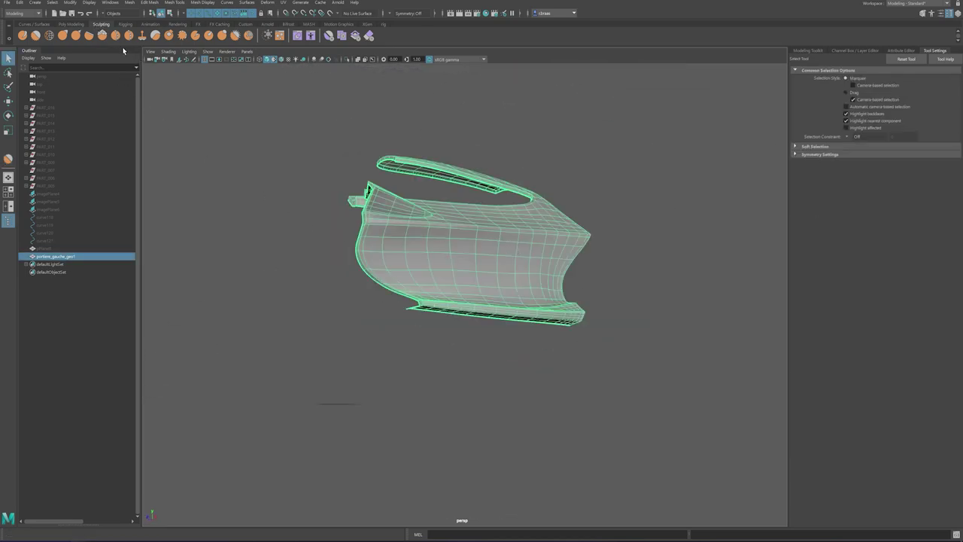
pyautogui.click(274, 61)
pyautogui.click(331, 278)
pyautogui.moveTo(391, 297)
pyautogui.keyDown('alt'); pyautogui.mouseDown()
pyautogui.moveTo(444, 320)
pyautogui.moveTo(486, 315)
pyautogui.moveTo(471, 323)
pyautogui.moveTo(446, 308)
pyautogui.moveTo(441, 318)
pyautogui.moveTo(484, 301)
pyautogui.moveTo(492, 308)
pyautogui.moveTo(458, 291)
pyautogui.moveTo(524, 298)
pyautogui.moveTo(559, 317)
pyautogui.moveTo(488, 323)
pyautogui.moveTo(476, 339)
pyautogui.moveTo(522, 348)
pyautogui.moveTo(471, 331)
pyautogui.moveTo(449, 301)
pyautogui.moveTo(458, 311)
pyautogui.moveTo(439, 363)
pyautogui.mouseUp(); pyautogui.keyUp('alt')
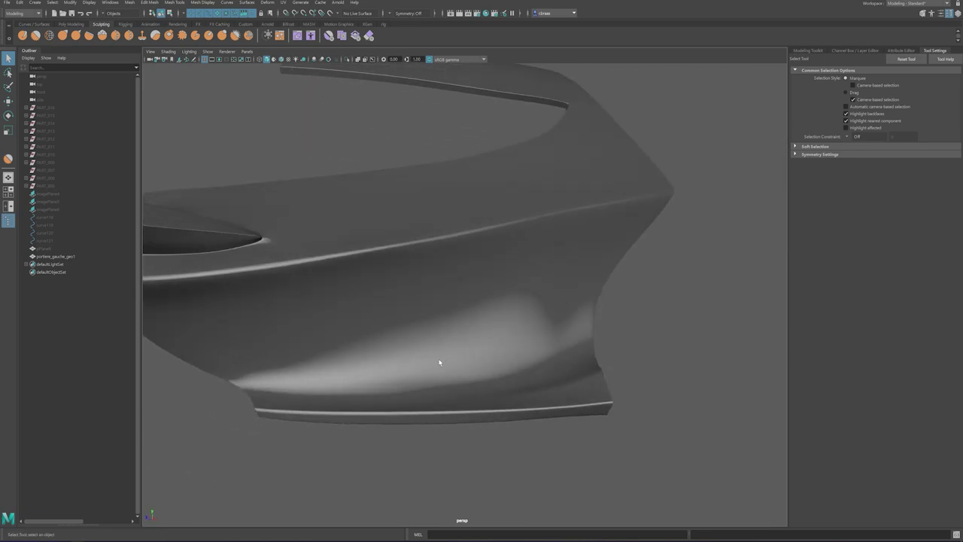
pyautogui.keyDown('alt'); pyautogui.moveTo(411, 413); pyautogui.dragTo(522, 219); pyautogui.keyUp('alt')
pyautogui.scroll(-4, 302, 347)
pyautogui.scroll(4, 522, 220)
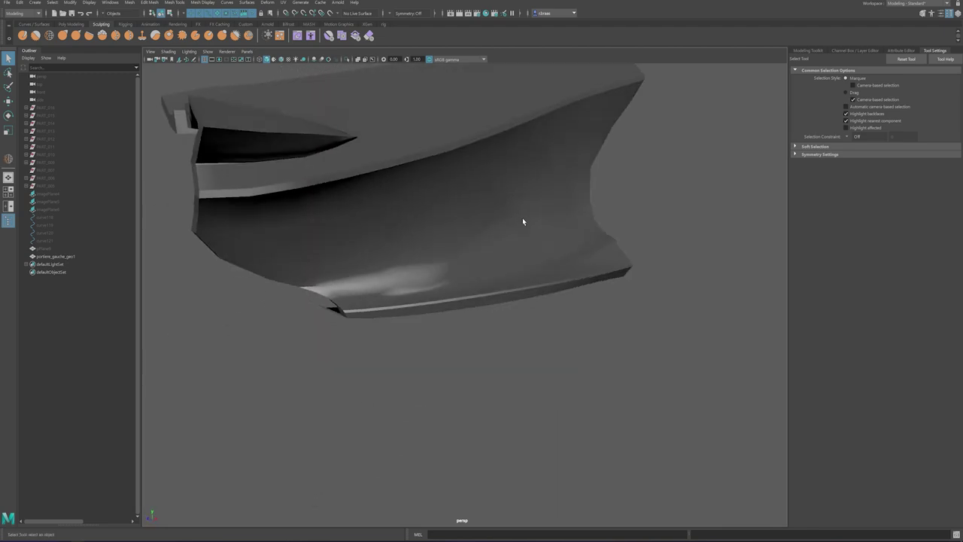
# Step: Duplicate the door panel and move the copy beside the original
pyautogui.click(522, 220)
pyautogui.scroll(-4, 524, 225)
pyautogui.hotkey('ctrl', 'd')
pyautogui.press('w')
pyautogui.moveTo(454, 178); pyautogui.dragTo(586, 186)
# Step: Apply the mesh Smooth operation to the door panel copy to subdivide it
pyautogui.scroll(4, 537, 215)
pyautogui.keyDown('alt'); pyautogui.moveTo(556, 233); pyautogui.dragTo(521, 237); pyautogui.keyUp('alt')
pyautogui.keyDown('shift'); pyautogui.moveTo(517, 225); pyautogui.dragTo(487, 267, button='right'); pyautogui.keyUp('shift')
pyautogui.click(506, 331)
pyautogui.keyDown('alt'); pyautogui.moveTo(505, 331); pyautogui.dragTo(534, 225); pyautogui.keyUp('alt')
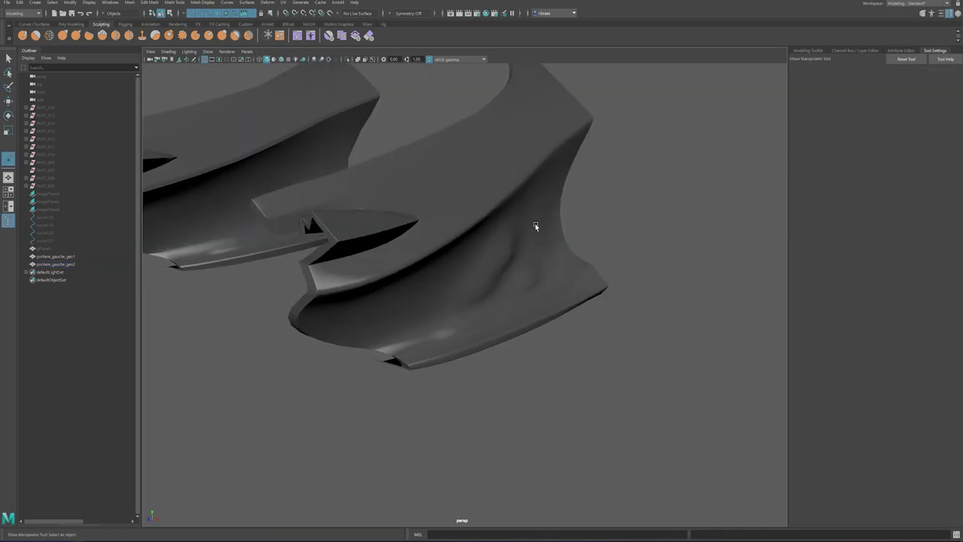
# Step: Even out the dents on the subdivided door panel copy with the Smooth sculpting brush at strength 15.274
pyautogui.click(535, 226)
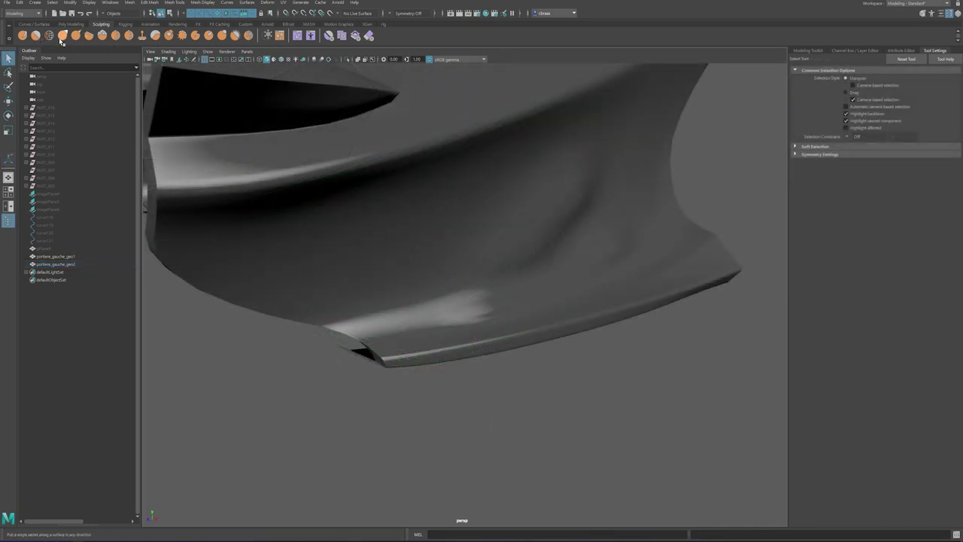
pyautogui.moveTo(346, 188); pyautogui.dragTo(257, 116)
pyautogui.click(228, 317)
pyautogui.click(240, 209)
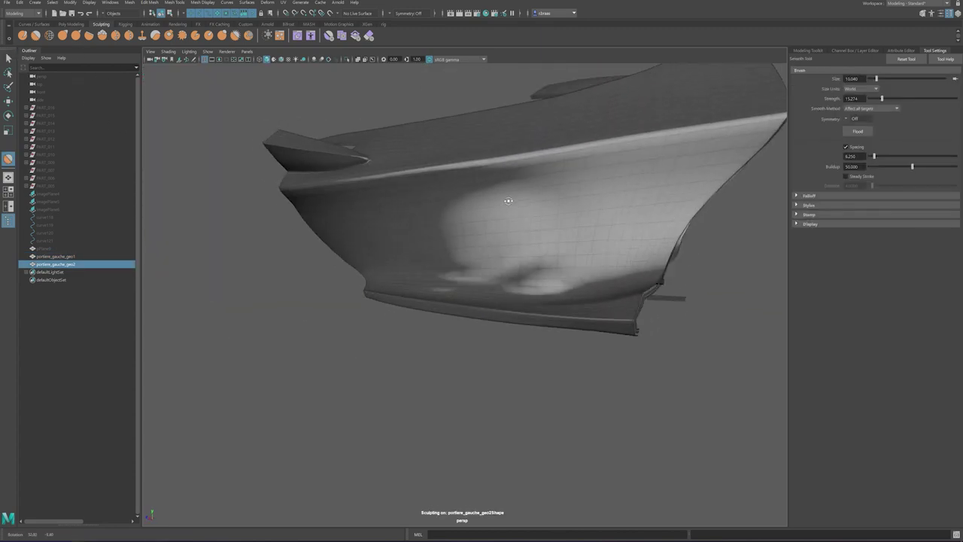
pyautogui.moveTo(507, 200)
pyautogui.keyDown('alt'); pyautogui.mouseDown()
pyautogui.moveTo(395, 220)
pyautogui.moveTo(530, 252)
pyautogui.mouseUp(); pyautogui.keyUp('alt')
pyautogui.keyDown('alt'); pyautogui.moveTo(530, 252); pyautogui.dragTo(458, 240, button='middle'); pyautogui.keyUp('alt')
pyautogui.keyDown('alt'); pyautogui.moveTo(459, 241); pyautogui.dragTo(518, 249, button='right'); pyautogui.keyUp('alt')
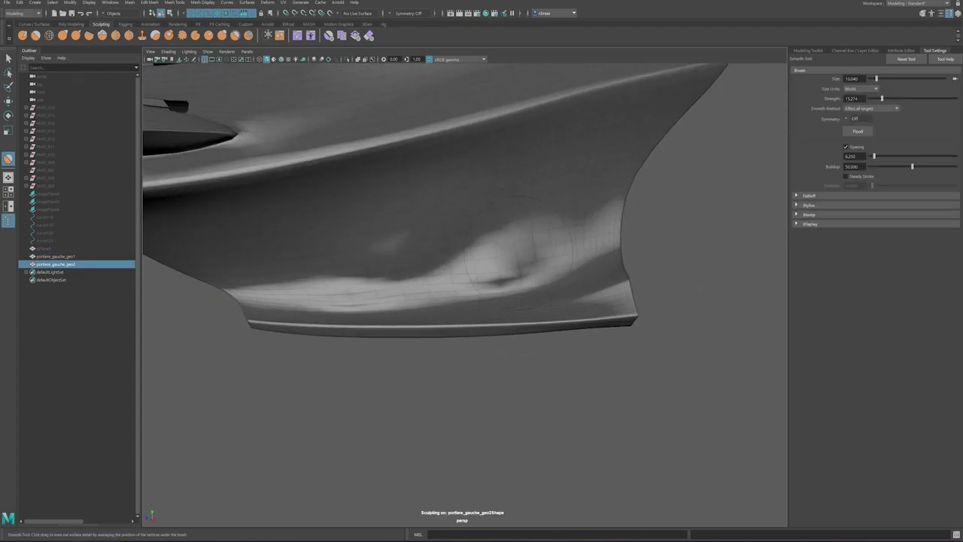
pyautogui.keyDown('alt'); pyautogui.moveTo(461, 249); pyautogui.dragTo(429, 244); pyautogui.keyUp('alt')
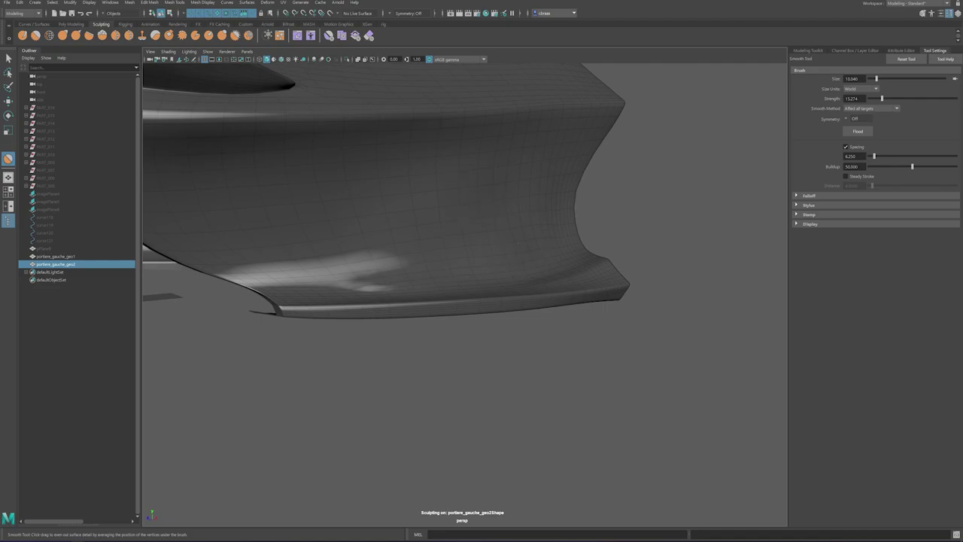
pyautogui.keyDown('alt'); pyautogui.moveTo(519, 243); pyautogui.dragTo(451, 226); pyautogui.keyUp('alt')
# Step: Raise the Smooth brush strength, finish evening out the door panel copy and exit sculpting
pyautogui.moveTo(882, 98); pyautogui.dragTo(905, 98)
pyautogui.keyDown('alt'); pyautogui.moveTo(482, 248); pyautogui.dragTo(421, 233); pyautogui.keyUp('alt')
pyautogui.press('q')
# Step: Exit sculpting and examine the smoothed door panel copy's surface and wireframe beside the original panel
pyautogui.moveTo(451, 300)
pyautogui.keyDown('alt'); pyautogui.mouseDown()
pyautogui.moveTo(314, 324)
pyautogui.moveTo(451, 316)
pyautogui.mouseUp(); pyautogui.keyUp('alt')
pyautogui.moveTo(451, 209); pyautogui.dragTo(472, 234, button='right')
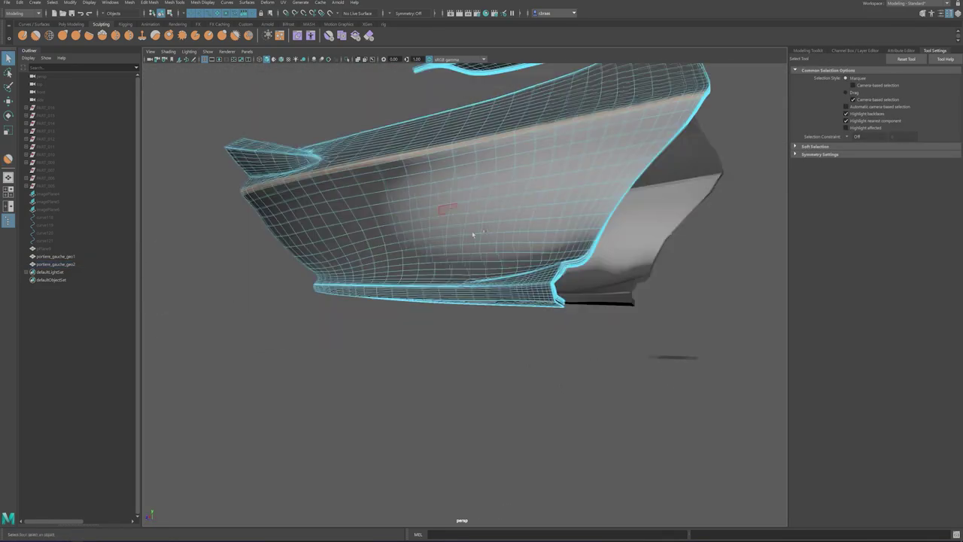
pyautogui.keyDown('alt'); pyautogui.moveTo(473, 234); pyautogui.dragTo(391, 188); pyautogui.keyUp('alt')
pyautogui.keyDown('alt'); pyautogui.moveTo(422, 226); pyautogui.dragTo(482, 244, button='right'); pyautogui.keyUp('alt')
pyautogui.moveTo(466, 243); pyautogui.dragTo(488, 222, button='right')
pyautogui.click(50, 36)
pyautogui.press('q')
pyautogui.moveTo(412, 143); pyautogui.dragTo(434, 167, button='right')
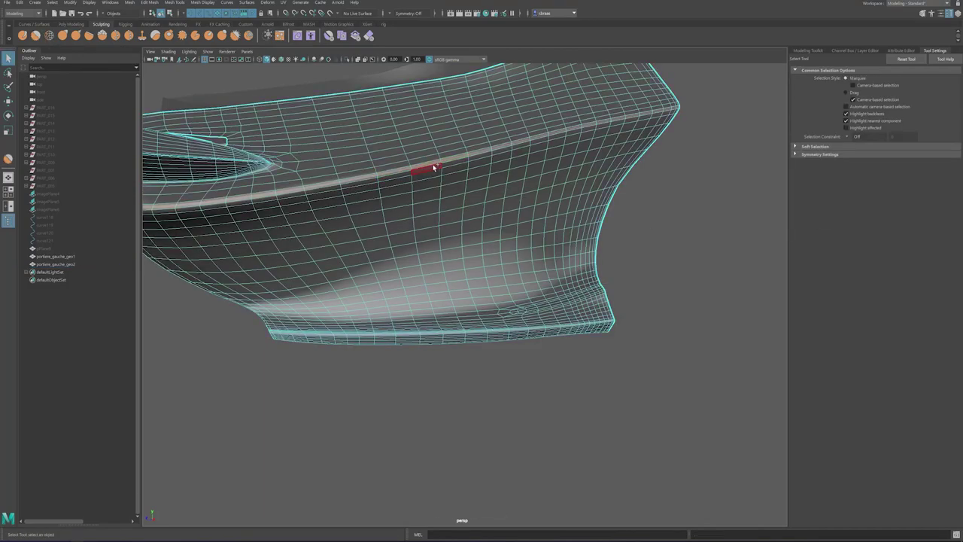
pyautogui.click(433, 169)
pyautogui.press('y')
pyautogui.keyDown('alt'); pyautogui.moveTo(481, 248); pyautogui.dragTo(451, 226); pyautogui.keyUp('alt')
pyautogui.press('q')
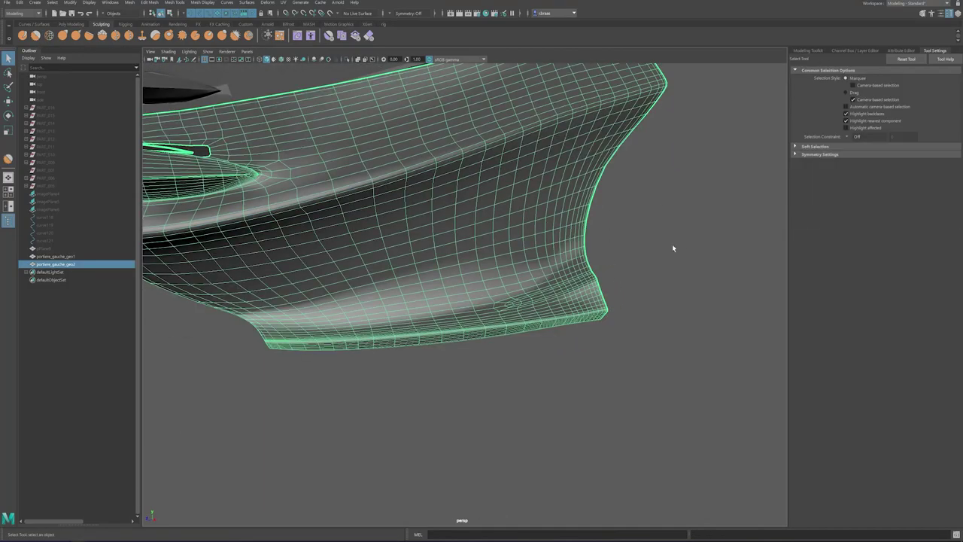
# Step: Move the smoothed door panel copy back onto the original so both panels overlap
pyautogui.click(671, 244)
pyautogui.keyDown('alt'); pyautogui.moveTo(672, 244); pyautogui.dragTo(496, 233, button='right'); pyautogui.keyUp('alt')
pyautogui.keyDown('alt'); pyautogui.moveTo(497, 233); pyautogui.dragTo(418, 260); pyautogui.keyUp('alt')
pyautogui.click(350, 217)
pyautogui.press('w')
pyautogui.moveTo(497, 262); pyautogui.dragTo(313, 246)
pyautogui.moveTo(314, 247); pyautogui.dragTo(309, 246)
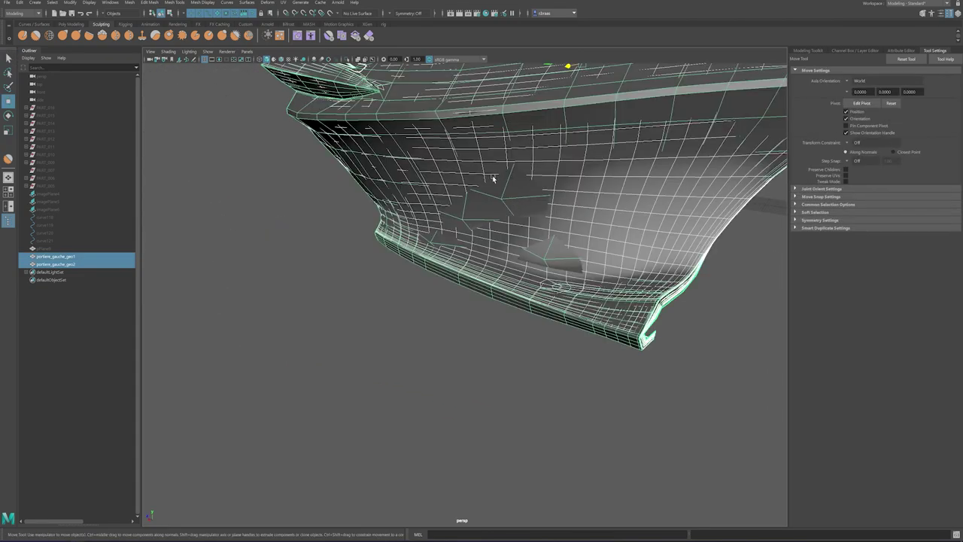
# Step: Make the smoothed copy portiere_gauche_geo2 a live surface and select the original portiere_gauche_geo1
pyautogui.keyDown('alt'); pyautogui.moveTo(491, 179); pyautogui.dragTo(472, 187); pyautogui.keyUp('alt')
pyautogui.click(435, 336)
pyautogui.click(630, 284)
pyautogui.keyDown('alt'); pyautogui.moveTo(632, 286); pyautogui.dragTo(433, 271, button='right'); pyautogui.keyUp('alt')
pyautogui.keyDown('alt'); pyautogui.moveTo(432, 271); pyautogui.dragTo(401, 282, button='middle'); pyautogui.keyUp('alt')
pyautogui.keyDown('alt'); pyautogui.moveTo(401, 282); pyautogui.dragTo(415, 280, button='right'); pyautogui.keyUp('alt')
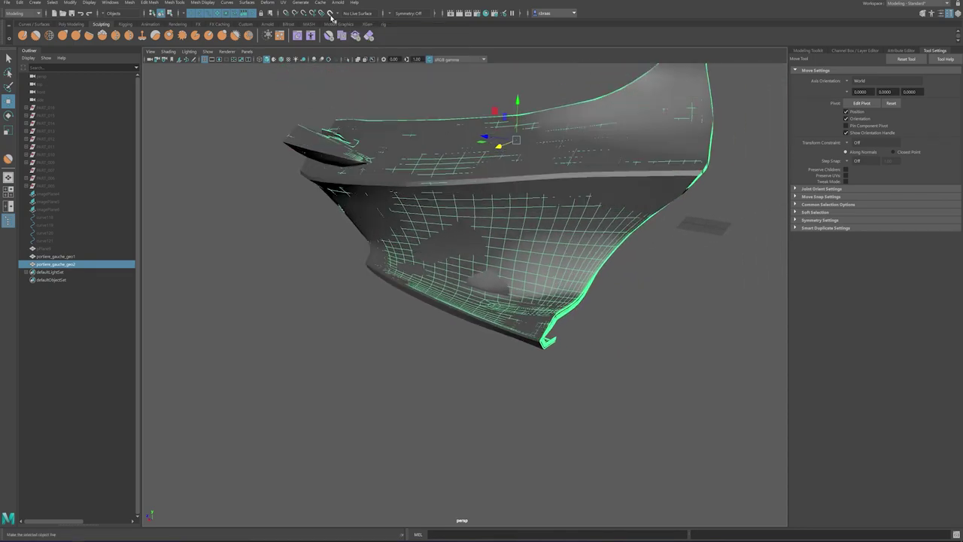
pyautogui.click(331, 15)
pyautogui.click(473, 247)
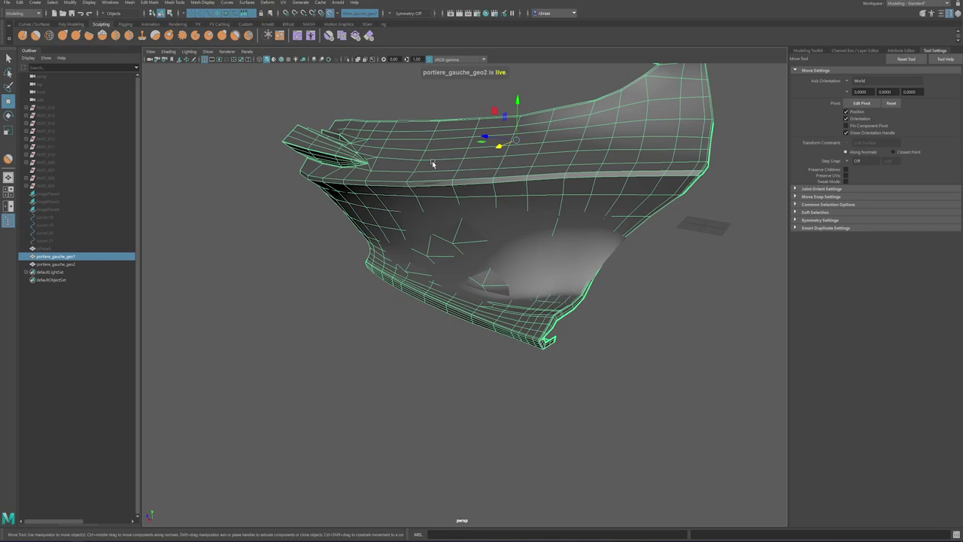
# Step: Slide individual vertices on the original panel's dented lower area so they snap onto the live surface
pyautogui.keyDown('alt'); pyautogui.moveTo(433, 163); pyautogui.dragTo(485, 154); pyautogui.keyUp('alt')
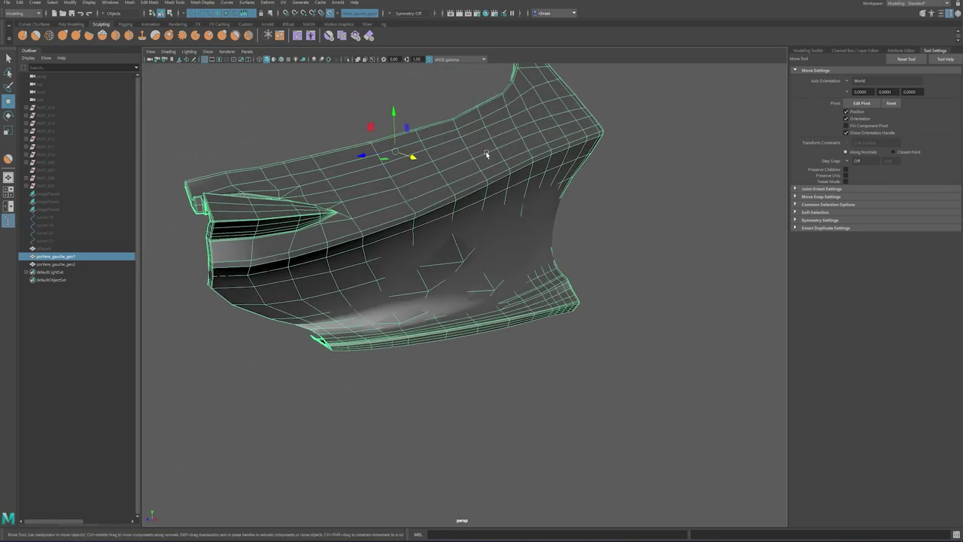
pyautogui.keyDown('alt'); pyautogui.moveTo(448, 256); pyautogui.dragTo(409, 210, button='middle'); pyautogui.keyUp('alt')
pyautogui.keyDown('alt'); pyautogui.moveTo(409, 210); pyautogui.dragTo(360, 191, button='right'); pyautogui.keyUp('alt')
pyautogui.click(423, 212)
pyautogui.click(428, 212)
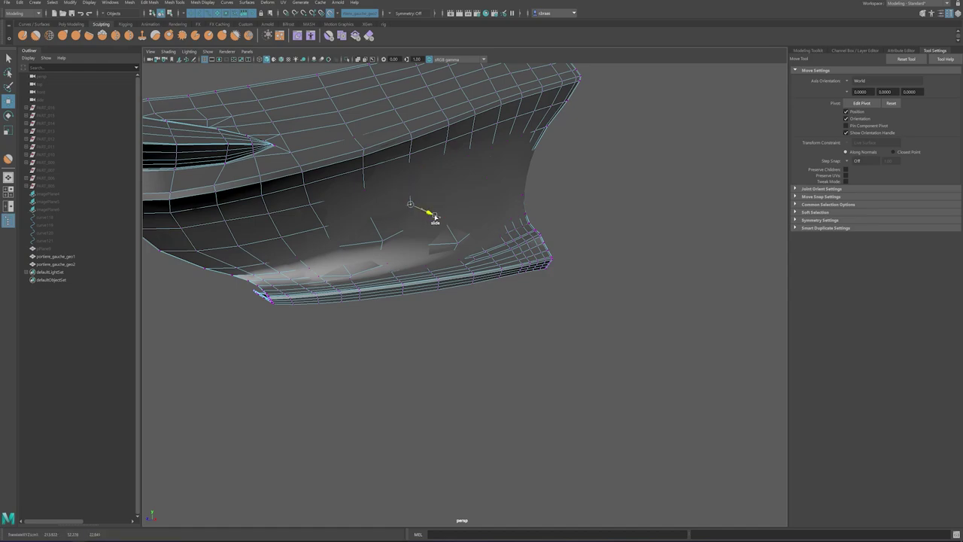
pyautogui.click(457, 243)
pyautogui.moveTo(470, 253)
pyautogui.mouseDown()
pyautogui.moveTo(385, 229)
pyautogui.moveTo(406, 236)
pyautogui.moveTo(426, 222)
pyautogui.moveTo(459, 240)
pyautogui.mouseUp()
# Step: Enable soft selection and slide vertices in the middle of the door panel's lower area along the live surface
pyautogui.press('b')
pyautogui.moveTo(399, 232)
pyautogui.keyDown('alt'); pyautogui.mouseDown()
pyautogui.moveTo(391, 243)
pyautogui.moveTo(441, 219)
pyautogui.moveTo(452, 229)
pyautogui.mouseUp(); pyautogui.keyUp('alt')
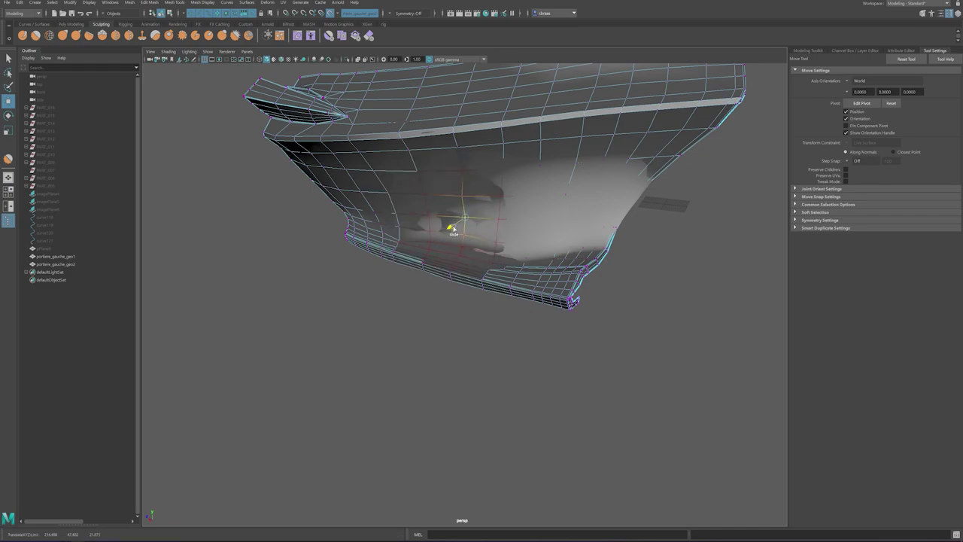
pyautogui.moveTo(451, 193)
pyautogui.mouseDown()
pyautogui.moveTo(452, 203)
pyautogui.moveTo(492, 200)
pyautogui.moveTo(497, 215)
pyautogui.moveTo(377, 240)
pyautogui.moveTo(410, 225)
pyautogui.mouseUp()
pyautogui.click(408, 224)
pyautogui.hotkey('ctrl', 'z')
# Step: Snap the vertices near the door panel's rear edge and lower rear area to the live surface with soft selection
pyautogui.click(535, 180)
pyautogui.moveTo(555, 182); pyautogui.dragTo(561, 182)
pyautogui.click(528, 211)
pyautogui.click(546, 212)
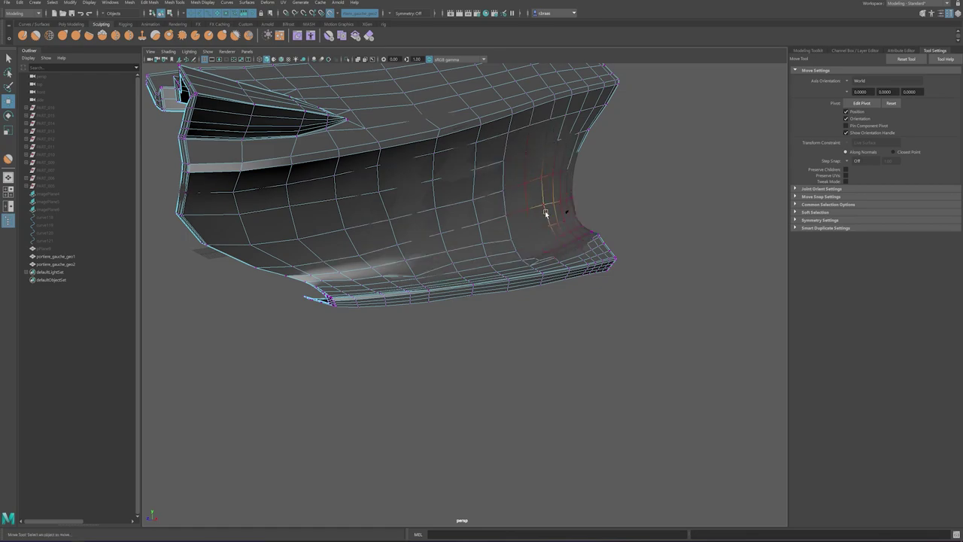
pyautogui.hotkey('ctrl', 'z')
pyautogui.moveTo(550, 215); pyautogui.dragTo(552, 216)
pyautogui.click(513, 234)
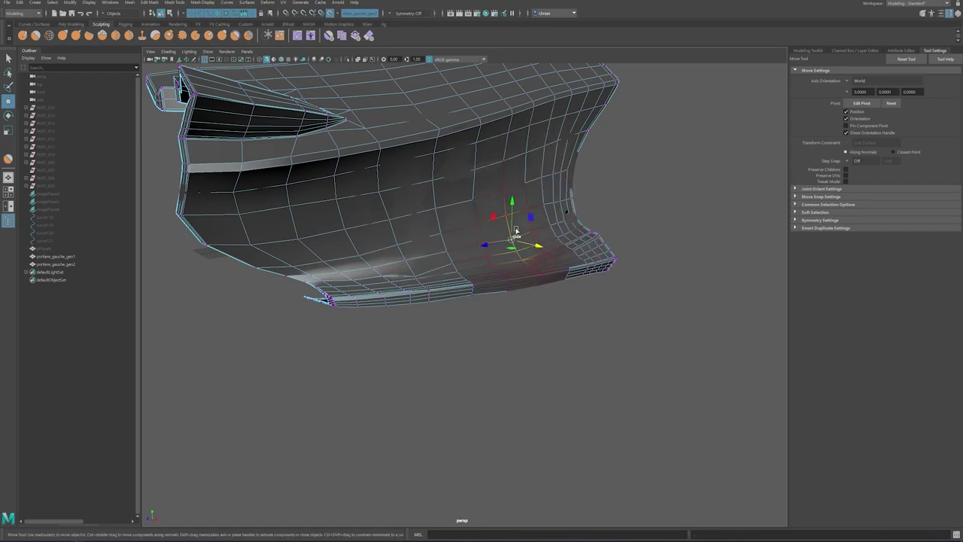
pyautogui.keyDown('alt'); pyautogui.moveTo(460, 200); pyautogui.dragTo(462, 227); pyautogui.keyUp('alt')
pyautogui.click(488, 247)
pyautogui.click(487, 246)
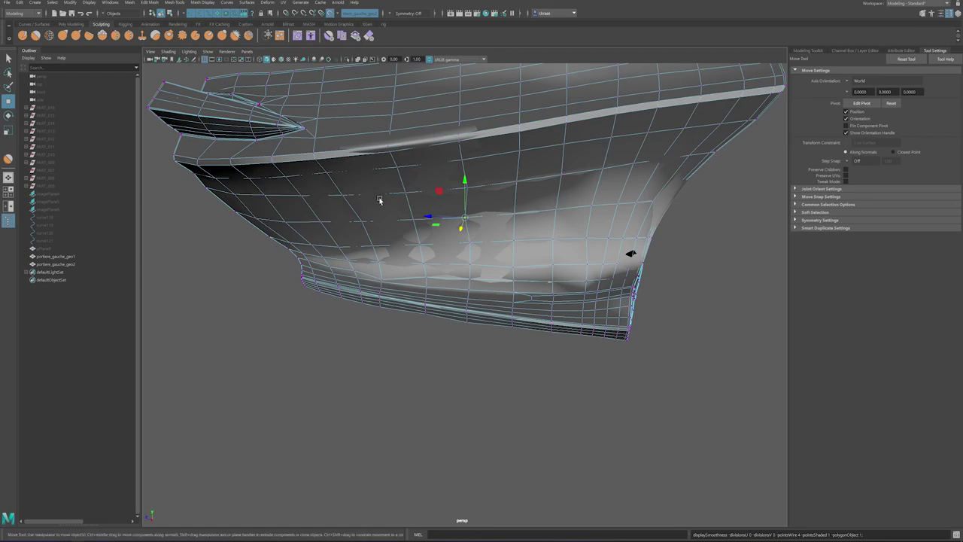
# Step: Turn off the live surface and delete the smoothed copy portiere_gauche_geo2
pyautogui.click(330, 13)
pyautogui.click(83, 264)
pyautogui.press('Delete')
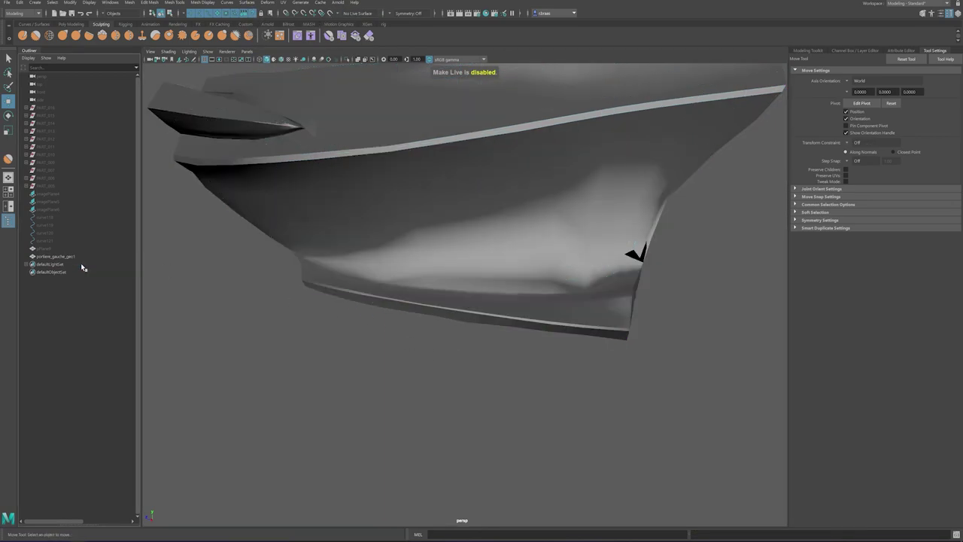
# Step: Examine the original door panel's lower surface and edge flow from several angles
pyautogui.scroll(-4, 336, 331)
pyautogui.keyDown('alt'); pyautogui.moveTo(335, 331); pyautogui.dragTo(556, 335); pyautogui.keyUp('alt')
pyautogui.click(436, 281)
pyautogui.click(536, 346)
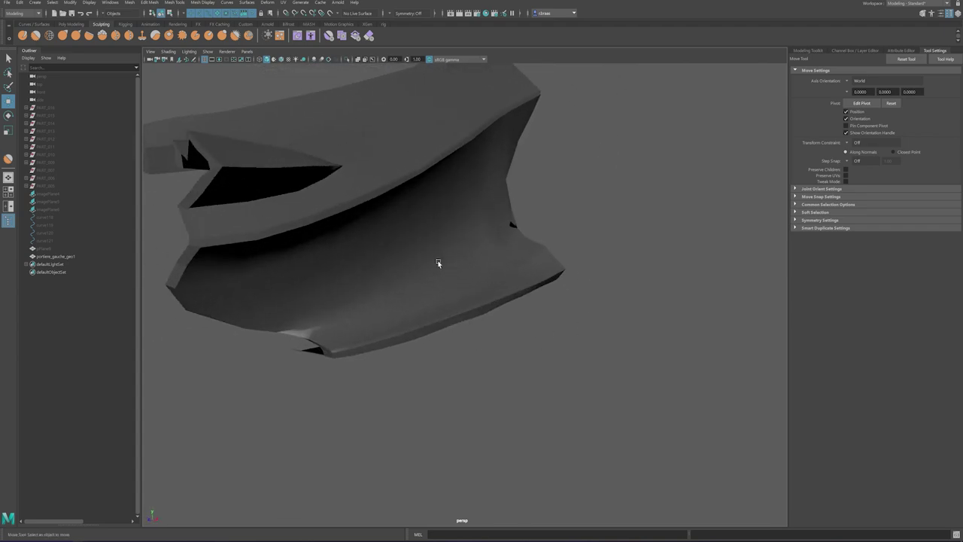
pyautogui.keyDown('alt'); pyautogui.moveTo(437, 263); pyautogui.dragTo(396, 264); pyautogui.keyUp('alt')
pyautogui.click(477, 296)
pyautogui.keyDown('alt'); pyautogui.moveTo(477, 297); pyautogui.dragTo(491, 197); pyautogui.keyUp('alt')
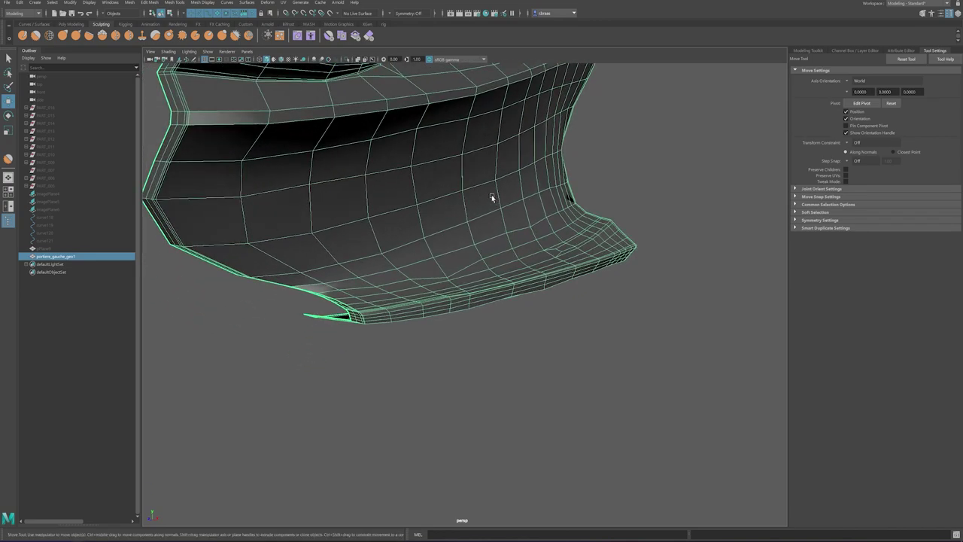
# Step: Switch the door panel to vertex mode and shift a vertex in its lower rear area
pyautogui.keyDown('alt'); pyautogui.moveTo(510, 242); pyautogui.dragTo(546, 284); pyautogui.keyUp('alt')
pyautogui.moveTo(482, 240); pyautogui.dragTo(462, 239, button='right')
pyautogui.scroll(3, 514, 274)
pyautogui.click(520, 252)
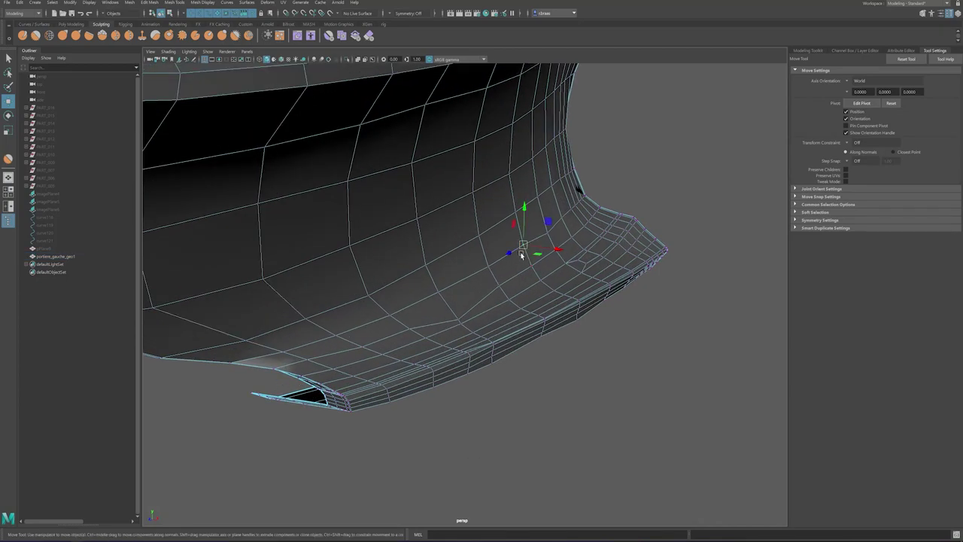
pyautogui.moveTo(538, 248); pyautogui.dragTo(477, 226)
pyautogui.click(513, 210)
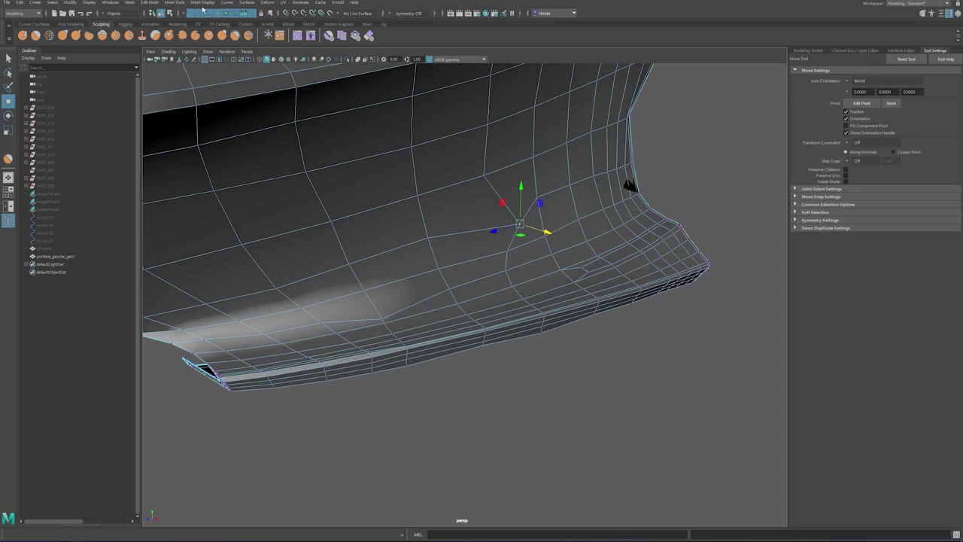
# Step: Apply Average Vertices to the selected vertex and check the door panel's shading
pyautogui.click(171, 3)
pyautogui.moveTo(151, 3)
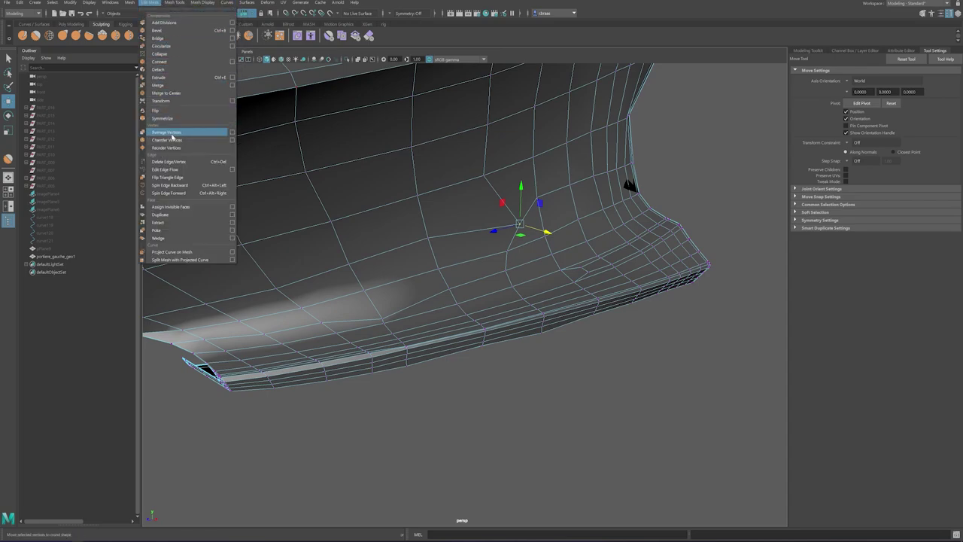
pyautogui.click(171, 133)
pyautogui.keyDown('alt'); pyautogui.moveTo(172, 133); pyautogui.dragTo(611, 199); pyautogui.keyUp('alt')
pyautogui.keyDown('alt'); pyautogui.moveTo(502, 203); pyautogui.dragTo(590, 266); pyautogui.keyUp('alt')
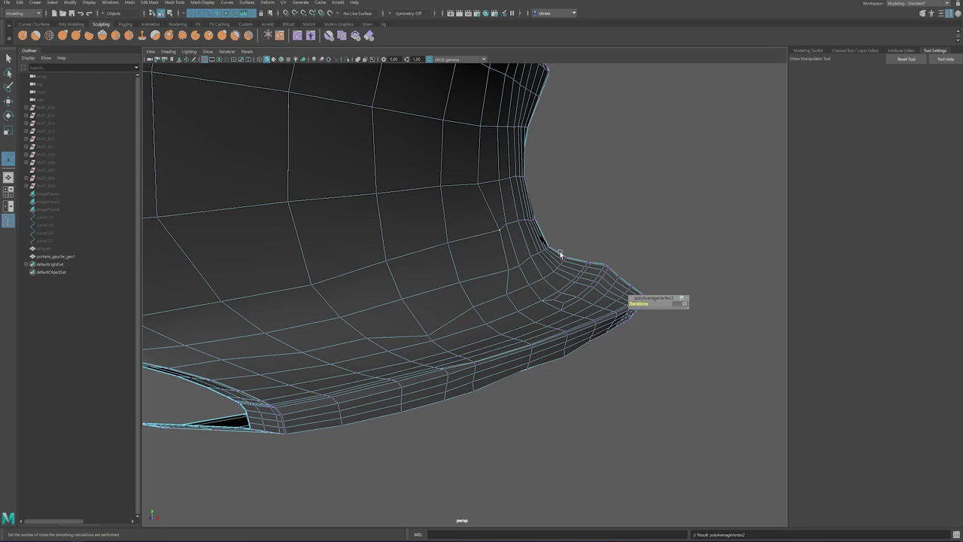
pyautogui.press('q')
pyautogui.scroll(-5, 494, 245)
pyautogui.keyDown('alt'); pyautogui.moveTo(494, 245); pyautogui.dragTo(451, 280); pyautogui.keyUp('alt')
pyautogui.click(451, 279)
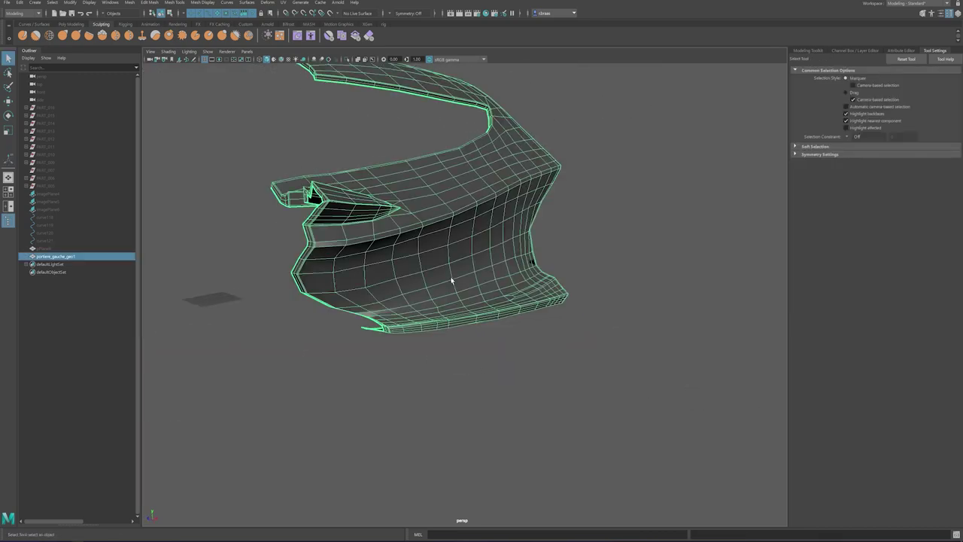
pyautogui.click(620, 324)
pyautogui.keyDown('alt'); pyautogui.moveTo(602, 323); pyautogui.dragTo(428, 293); pyautogui.keyUp('alt')
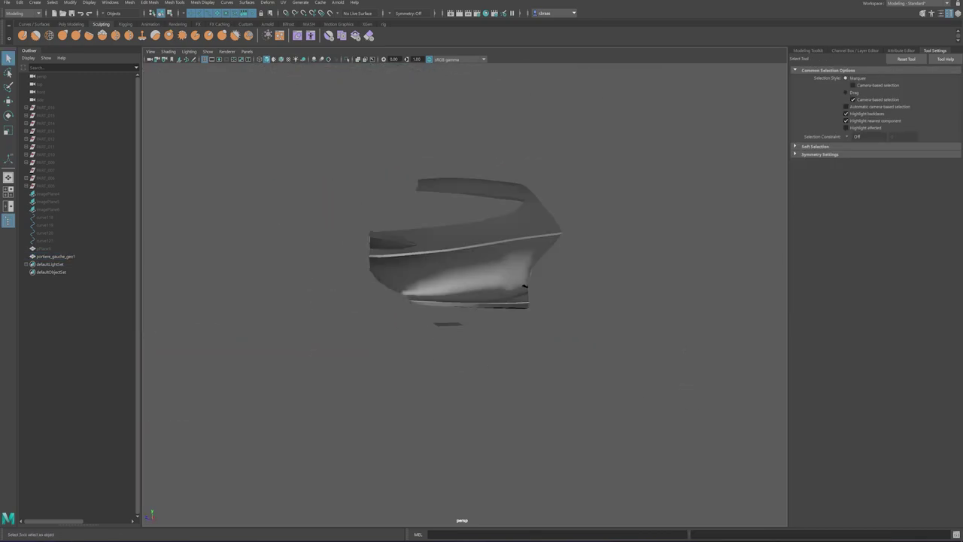
# Step: Separate a duplicate patch of the door's lower faces, place it beside the panel and select a vertex near its centre
pyautogui.moveTo(386, 258)
pyautogui.keyDown('alt'); pyautogui.mouseDown()
pyautogui.moveTo(483, 301)
pyautogui.moveTo(494, 281)
pyautogui.moveTo(526, 298)
pyautogui.moveTo(441, 279)
pyautogui.moveTo(440, 264)
pyautogui.mouseUp(); pyautogui.keyUp('alt')
pyautogui.press('w')
pyautogui.click(439, 265)
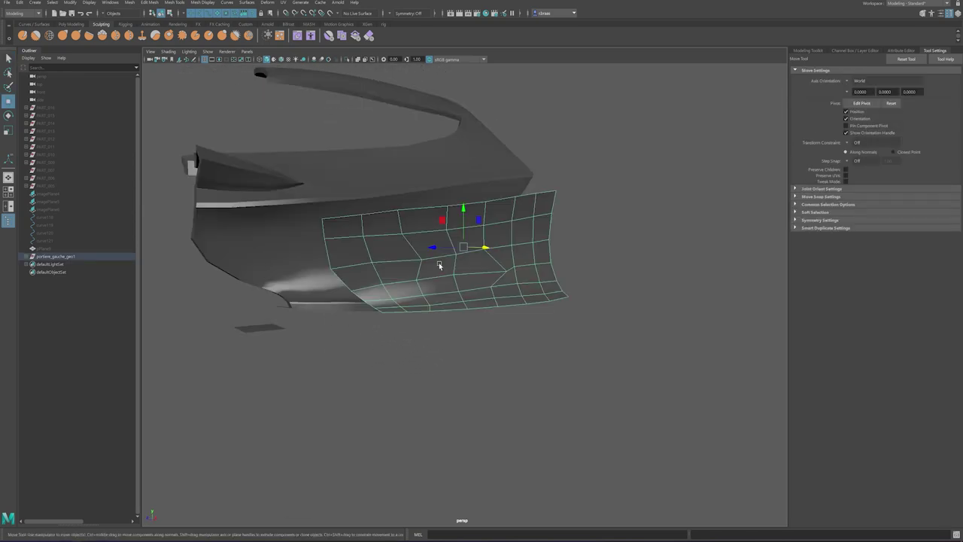
pyautogui.keyDown('alt'); pyautogui.moveTo(514, 279); pyautogui.dragTo(335, 202); pyautogui.keyUp('alt')
pyautogui.click(619, 288)
pyautogui.click(504, 271)
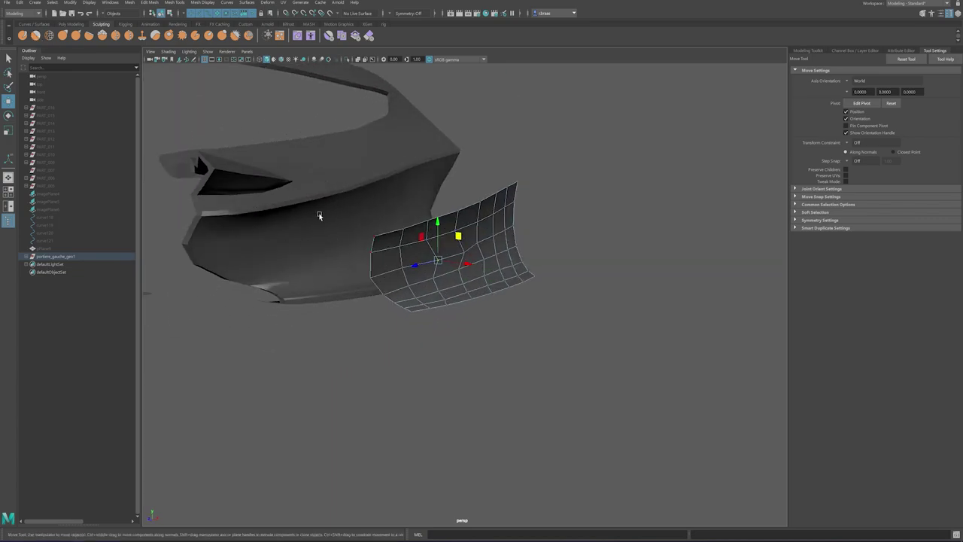
pyautogui.keyDown('alt'); pyautogui.moveTo(519, 286); pyautogui.dragTo(575, 345); pyautogui.keyUp('alt')
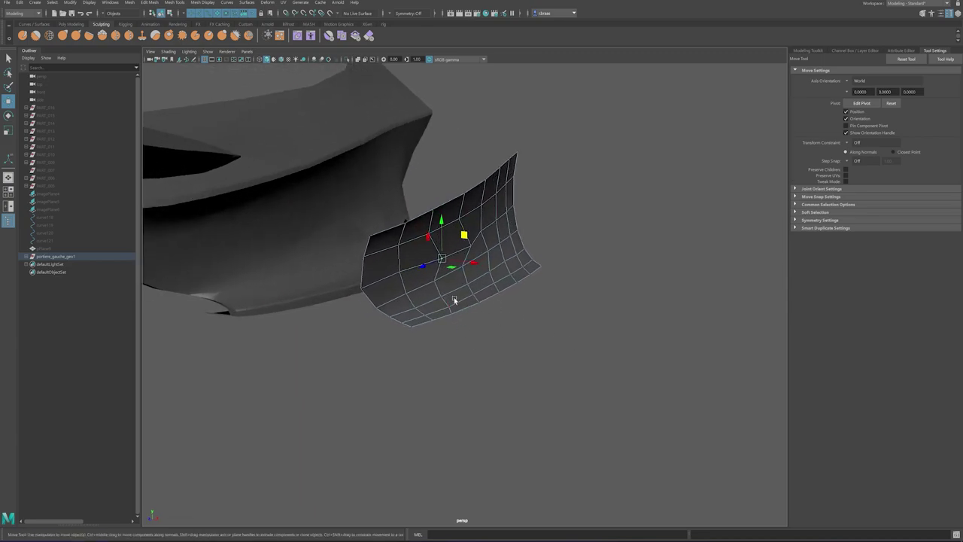
pyautogui.keyDown('alt'); pyautogui.moveTo(421, 206); pyautogui.dragTo(489, 253); pyautogui.keyUp('alt')
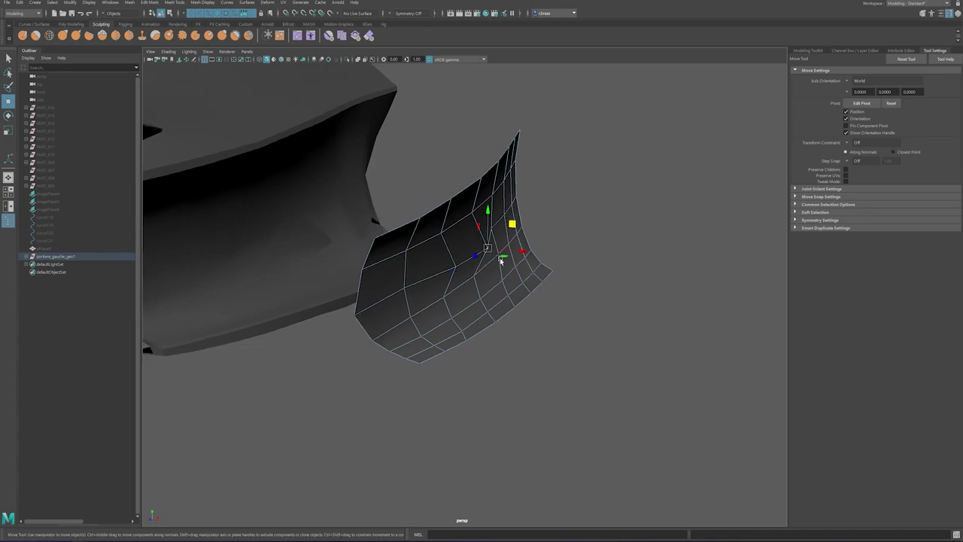